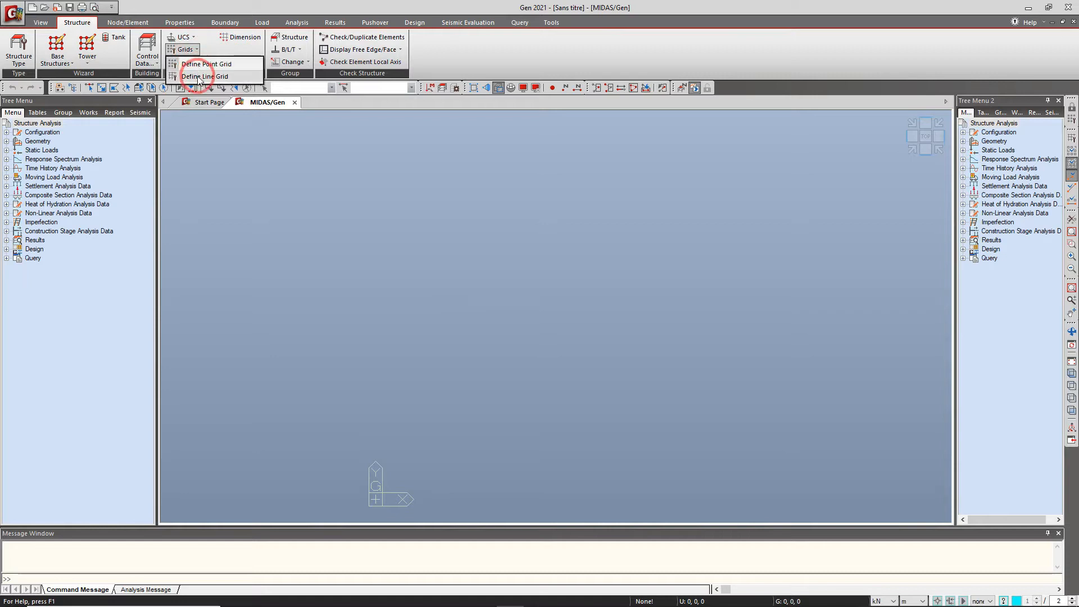
- Define a new line grid G1 with relative X-grid line spacings 3.5,3.8,3.8,3.5
left_click(306, 159)
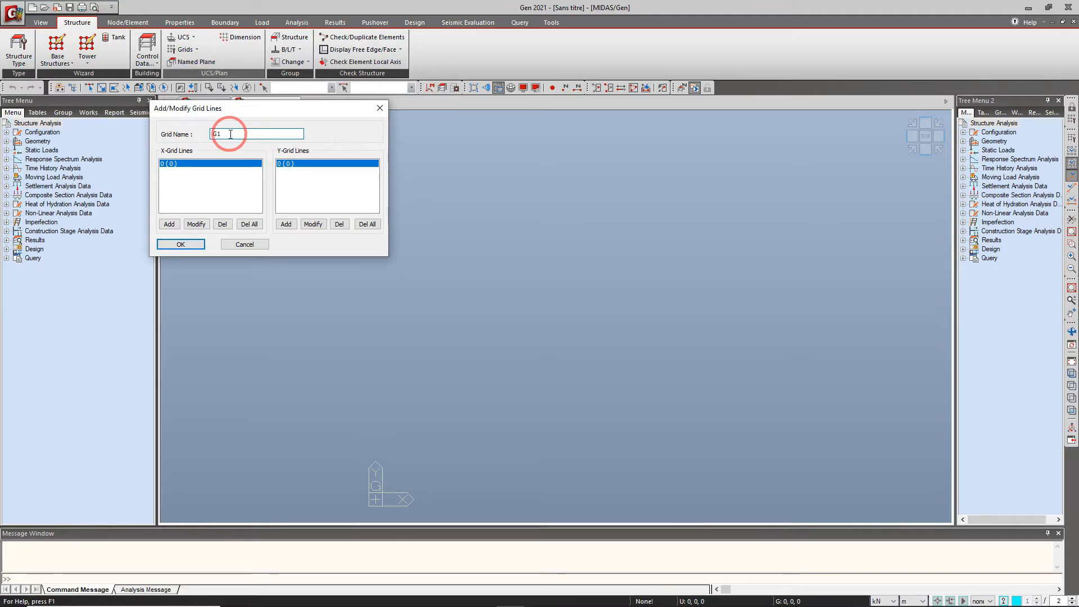
left_click(170, 224)
left_click(208, 186)
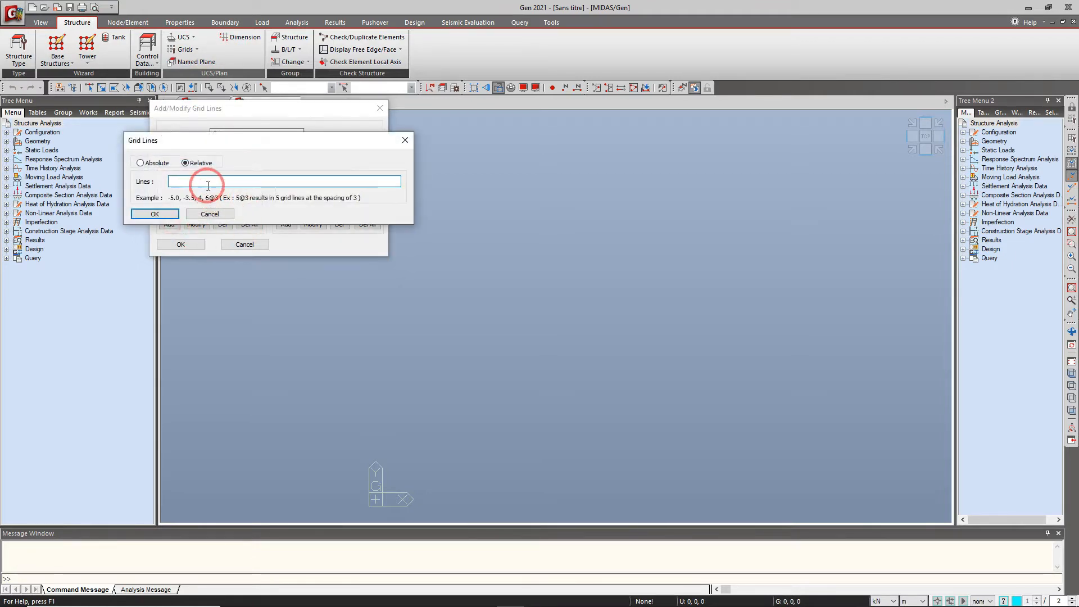
type("3.5,3.8,3.8,3.5")
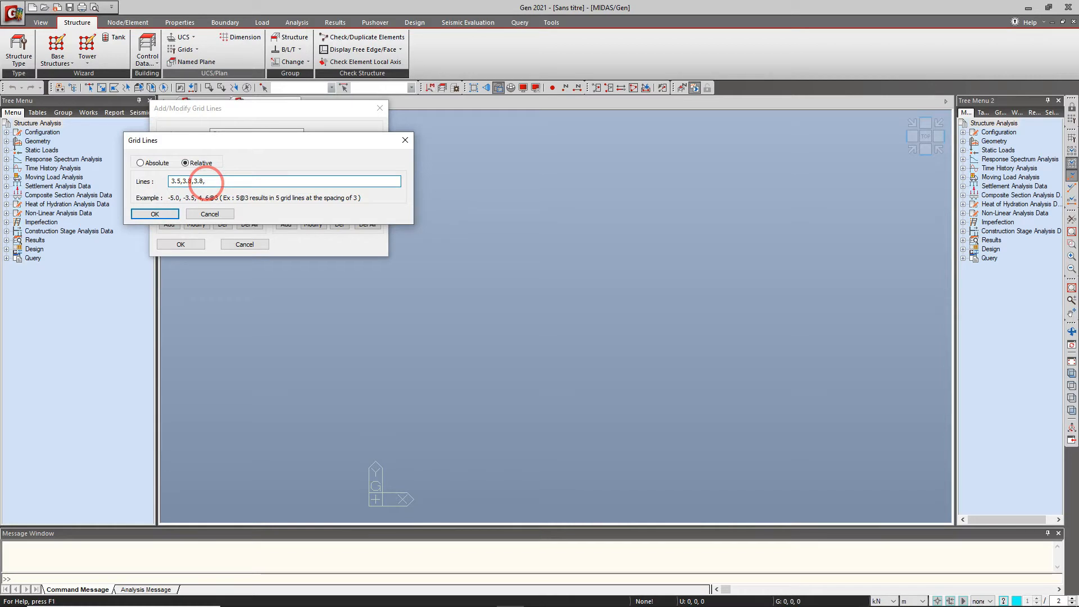
left_click(153, 214)
- Add relative Y-grid line spacings 3,4,3.5,4,3 to G1 and confirm the grid, viewed from the top
left_click(288, 224)
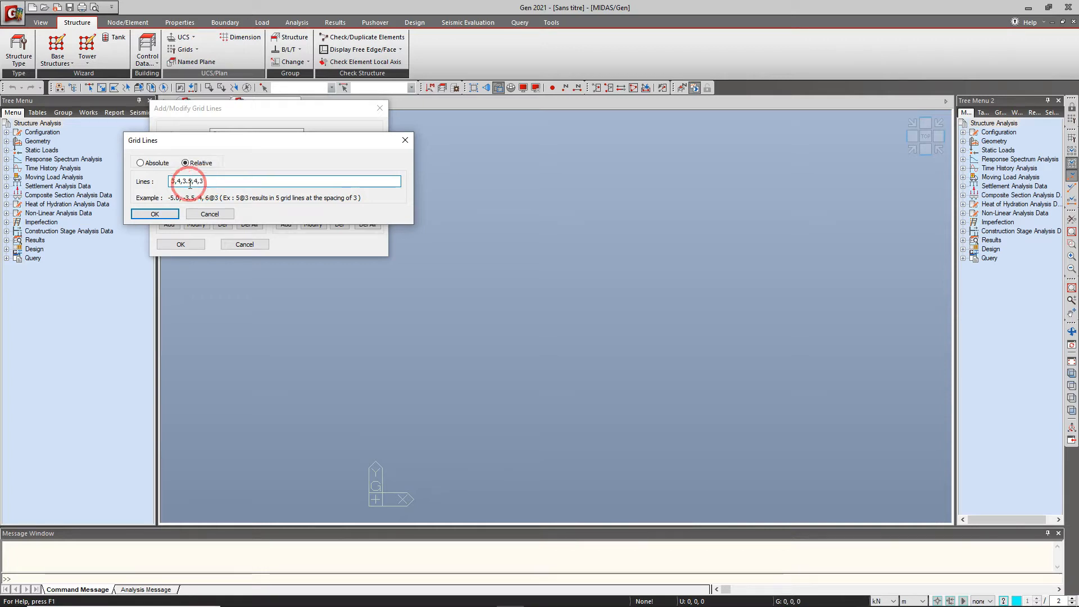
left_click(155, 213)
left_click(180, 244)
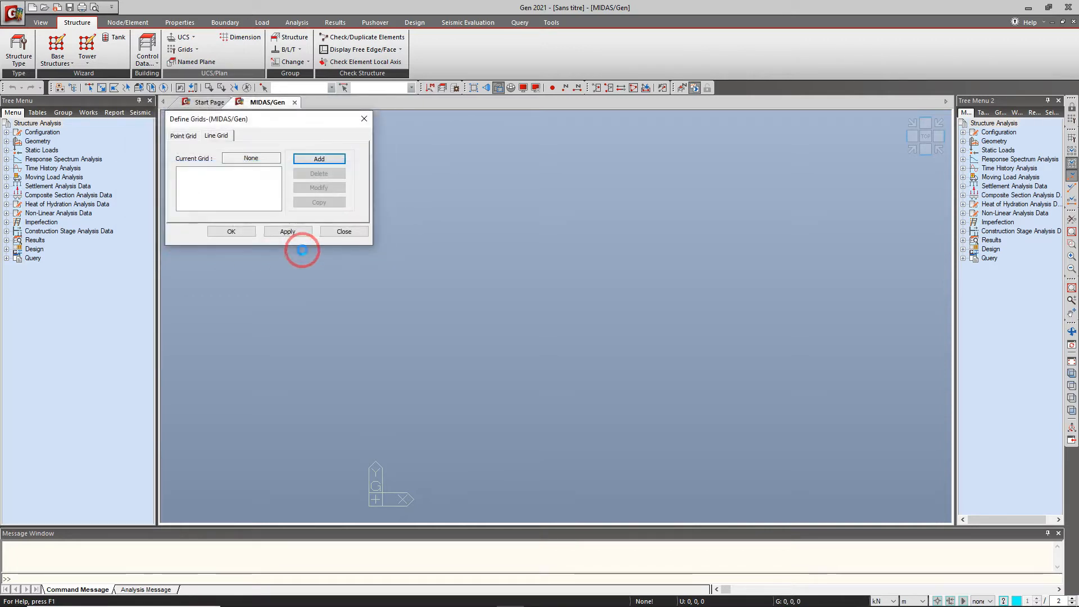
left_click(252, 233)
left_click(924, 137)
- Define an X-Y plane user coordinate system with its origin at 0, 0, 3.06 m
left_click(184, 37)
left_click(191, 51)
left_click(247, 174)
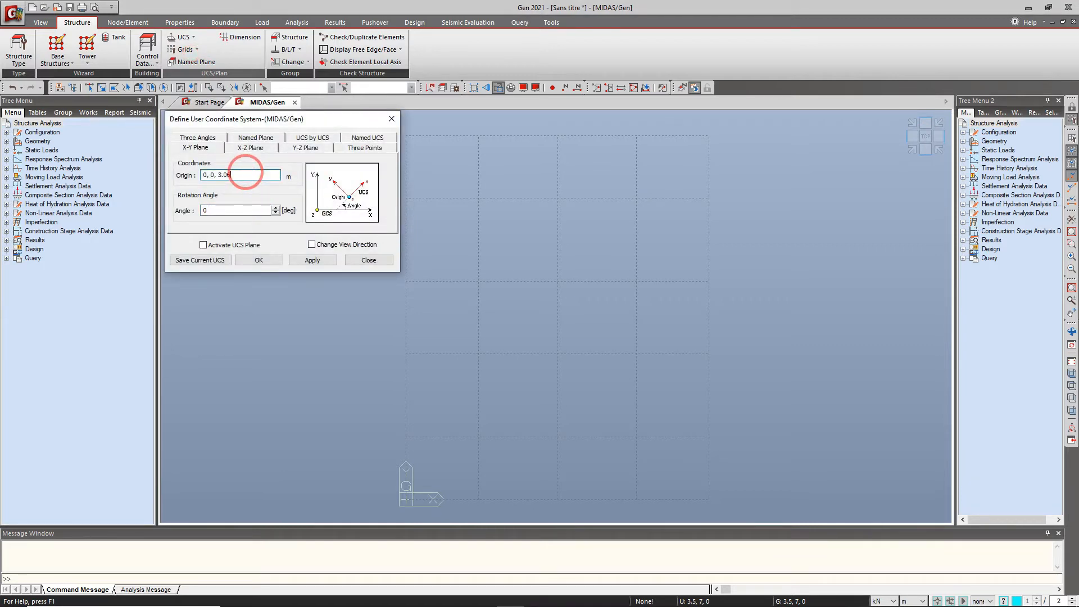
left_click(258, 260)
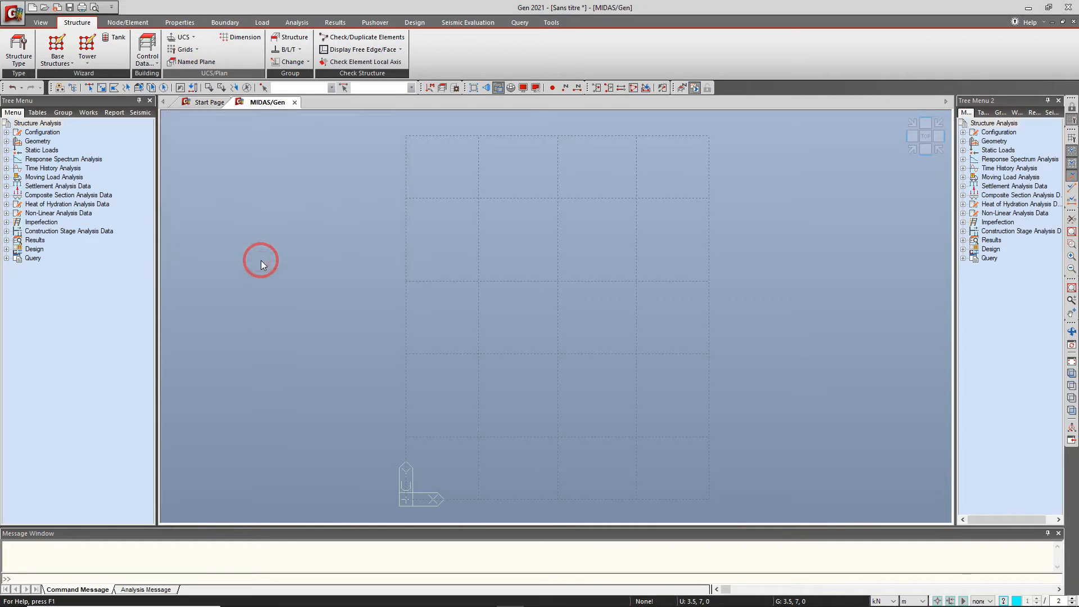
- Create general beams along all five X-grid lines, from Y 3 to 14.5 m on the outer two and Y 0 to 17.5 m on the inner three
left_click(180, 22)
left_click(128, 22)
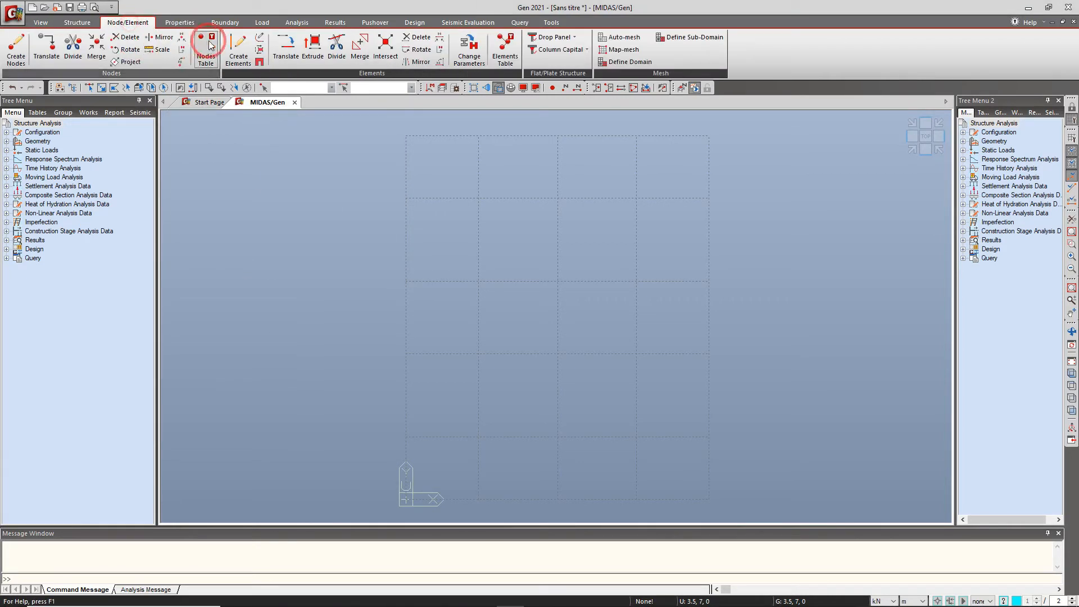
left_click(244, 44)
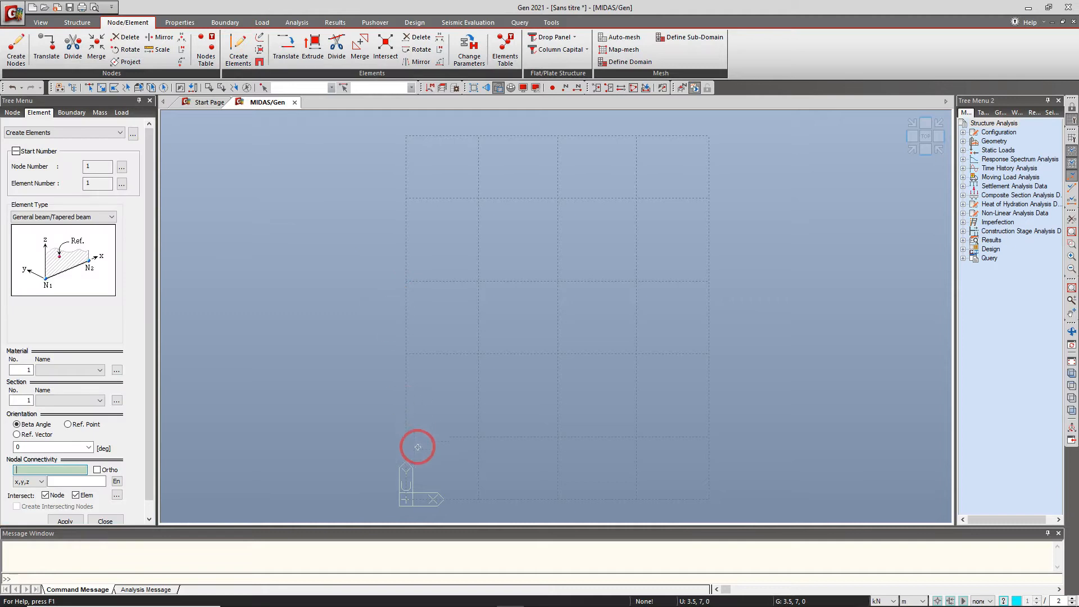
left_click(406, 438)
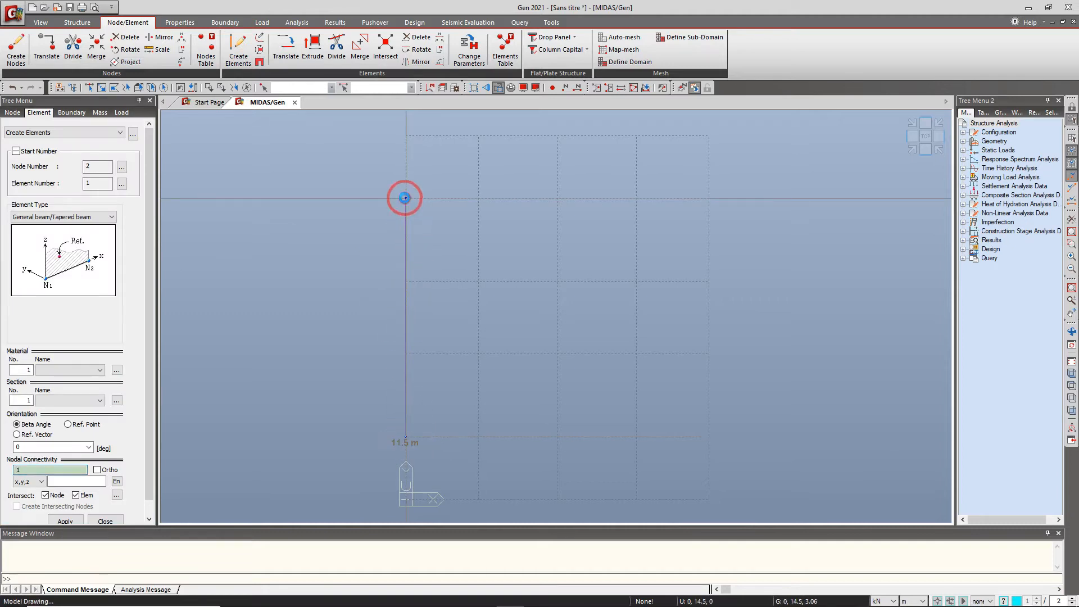
left_click(479, 499)
left_click(478, 136)
left_click(559, 498)
left_click(558, 135)
left_click(637, 498)
left_click(637, 136)
left_click(708, 437)
left_click(709, 197)
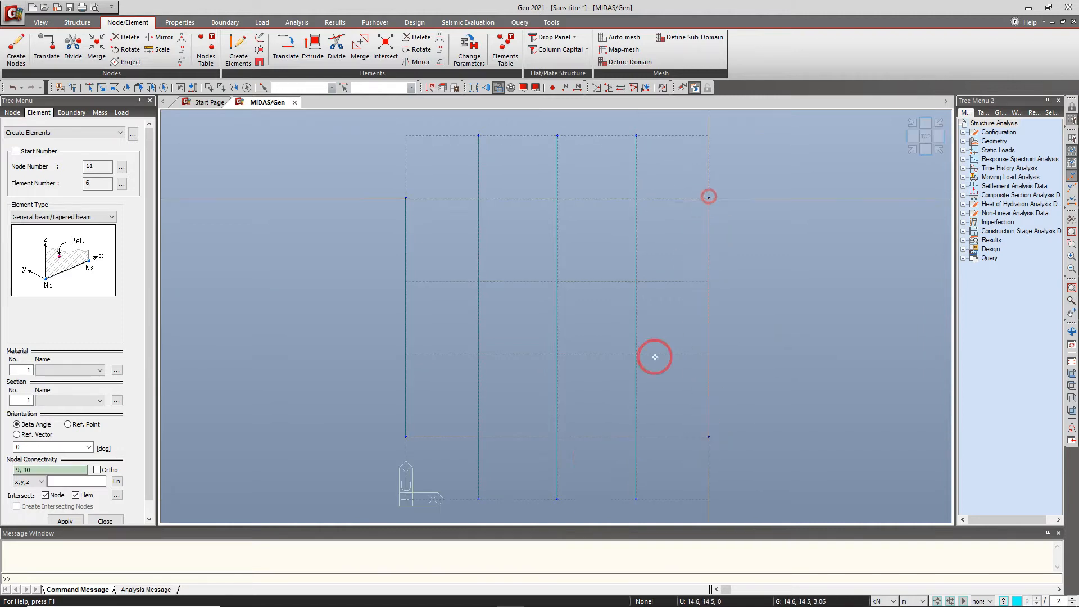
- Create general beams along all six Y-grid lines, spanning X 3.5 to 11.1 m on the first and last and the full width on the others
left_click(636, 498)
left_click(407, 437)
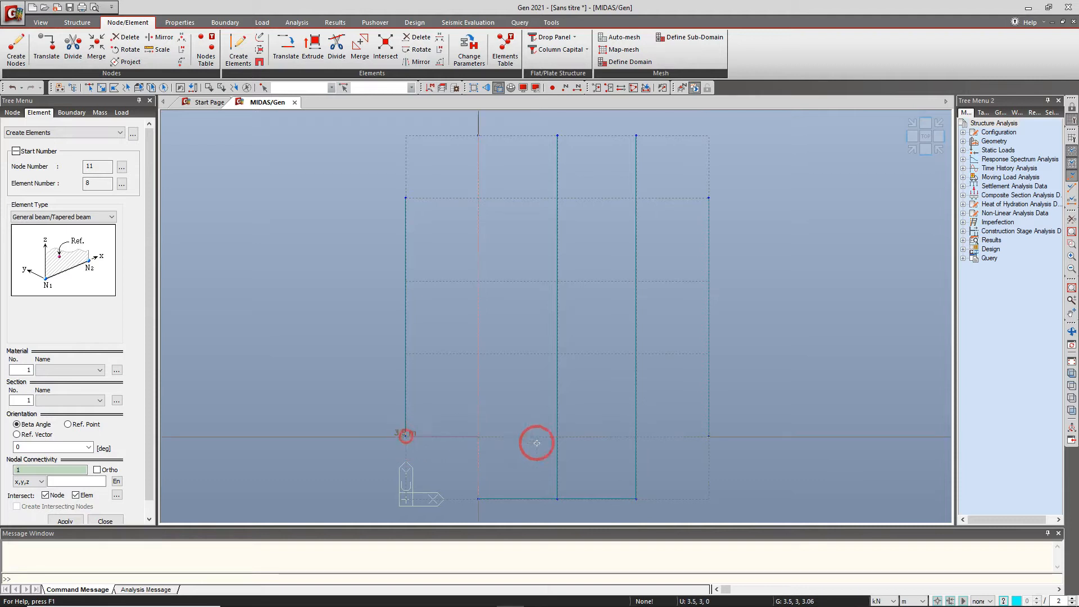
left_click(710, 436)
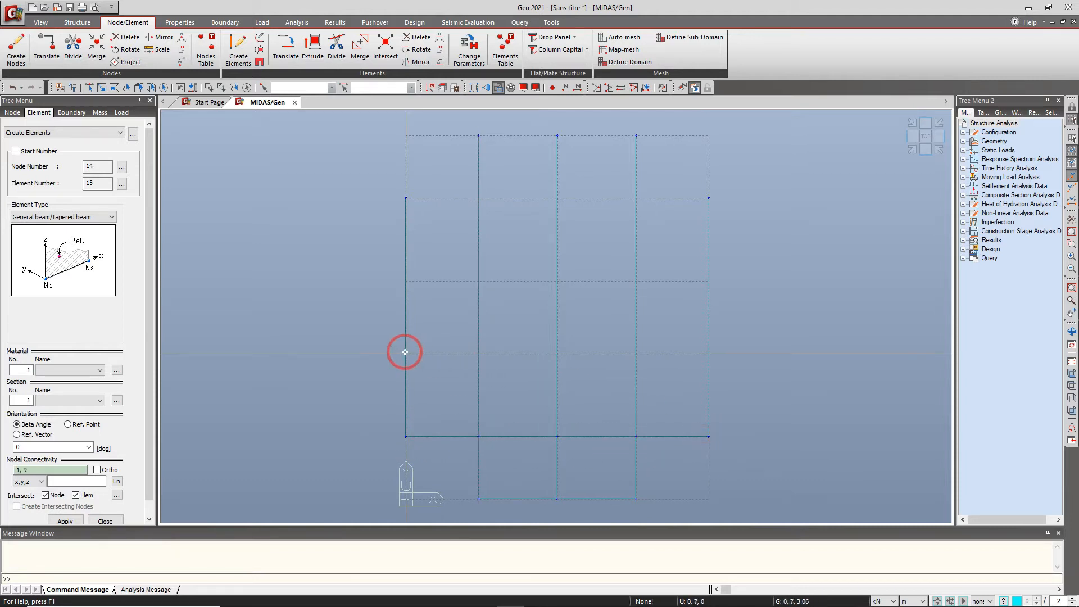
left_click(707, 353)
left_click(406, 353)
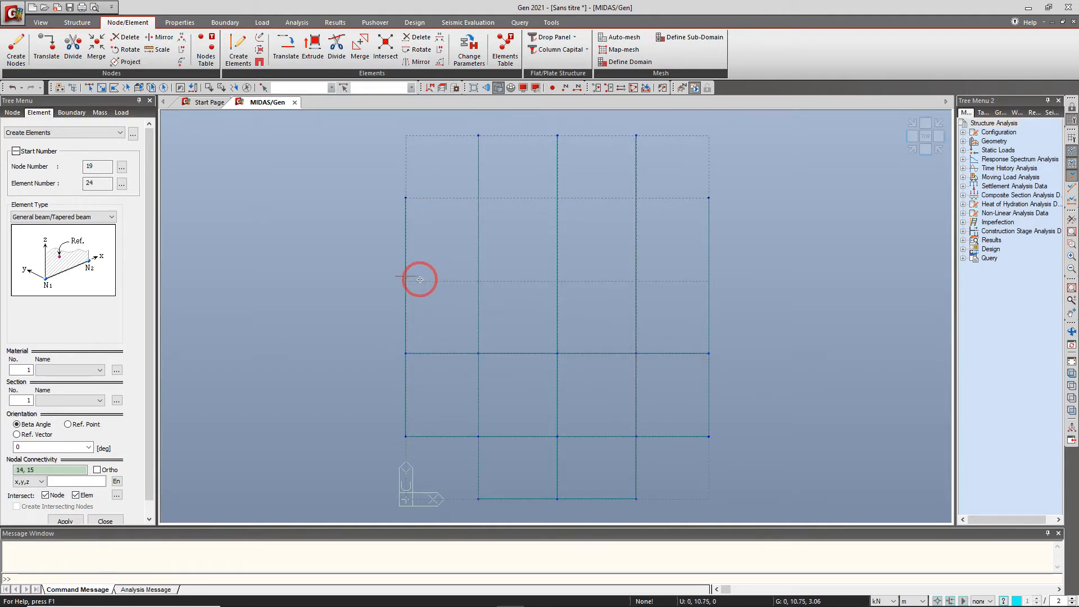
left_click(708, 281)
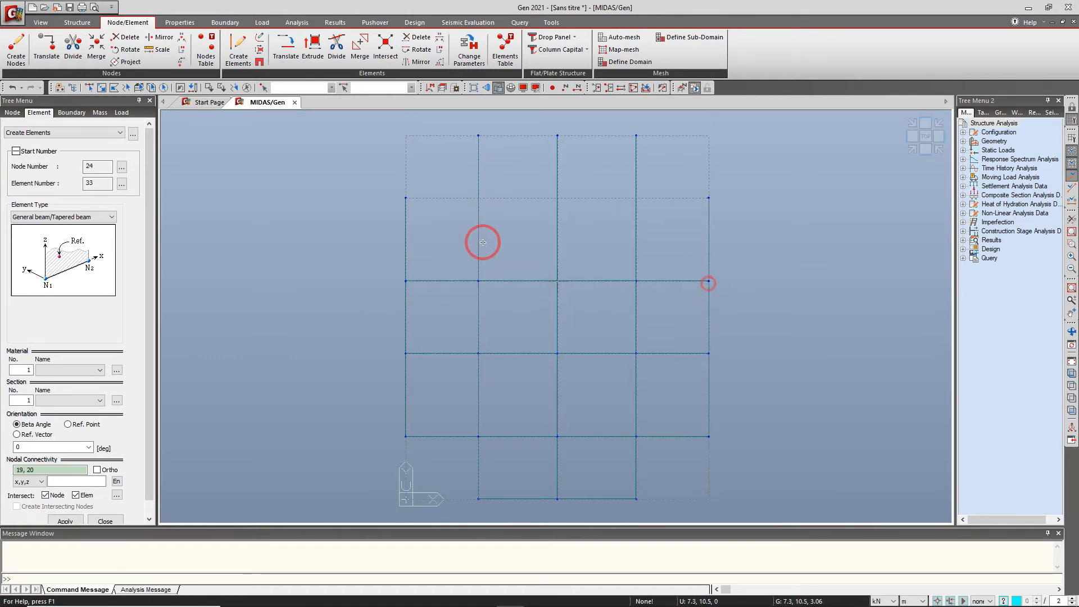
left_click(406, 198)
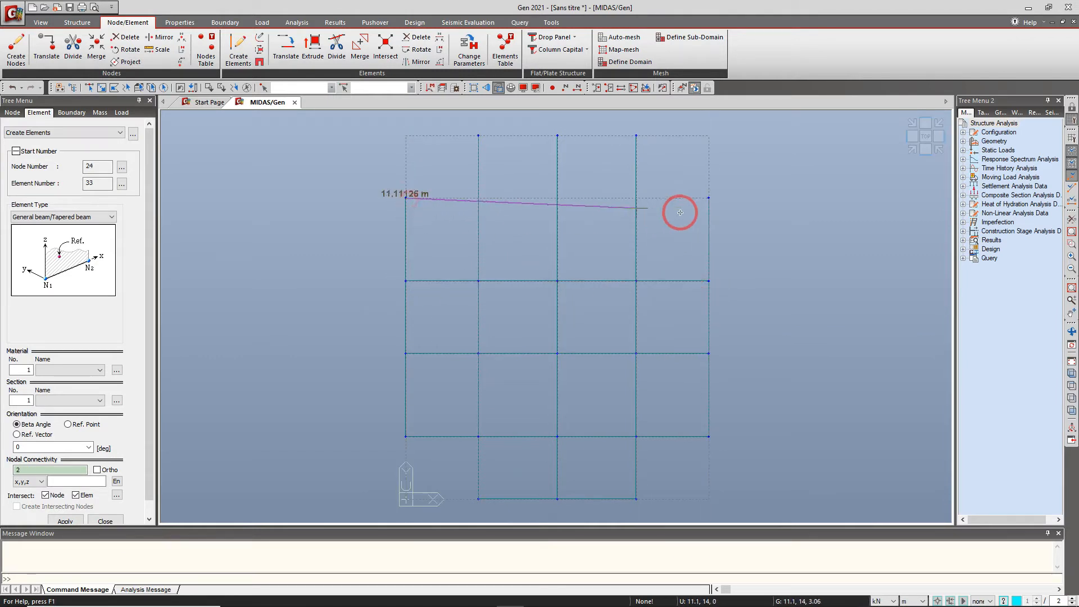
left_click(708, 198)
left_click(479, 135)
left_click(637, 135)
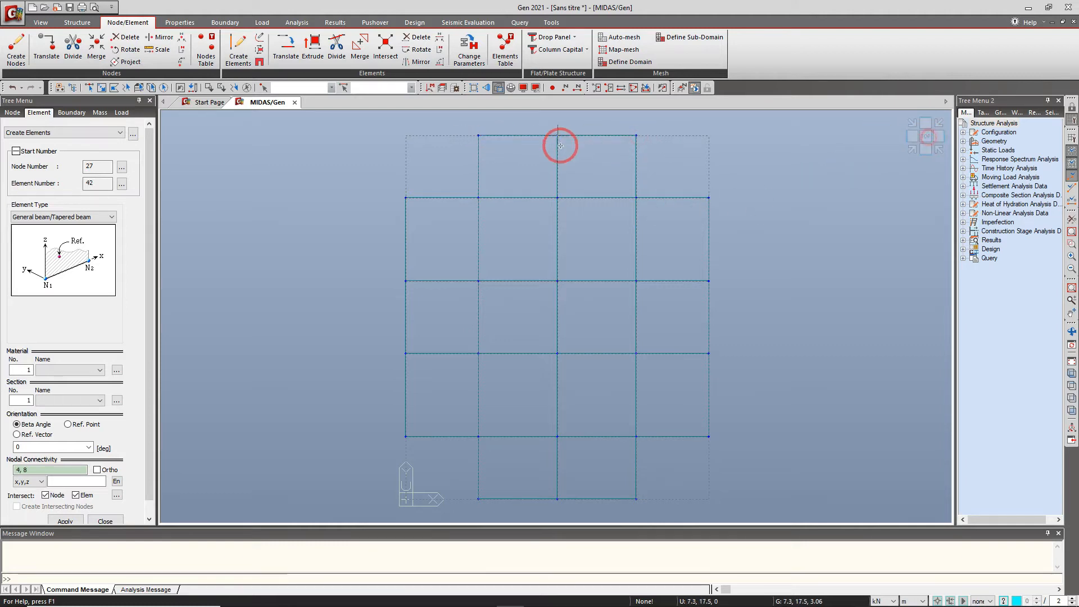
- Extrude all nodes, without the elements, into beam-type columns with a translation of 0, 0, -3.06 m and show the model in isometric view
left_click(163, 88)
double_click(366, 89)
key("Delete")
left_click(262, 102)
left_click(313, 50)
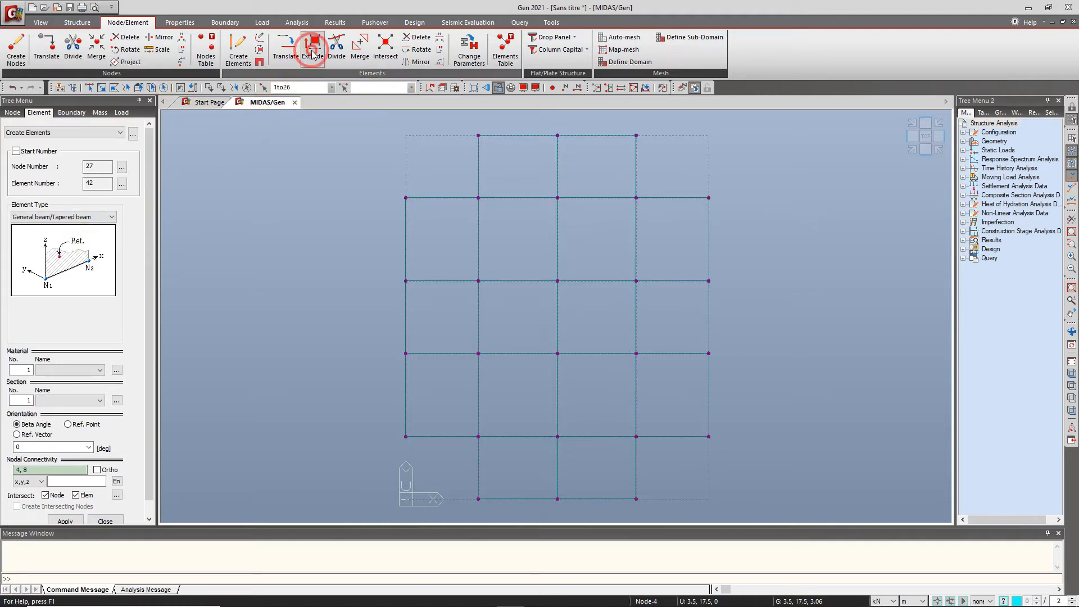
left_click(74, 431)
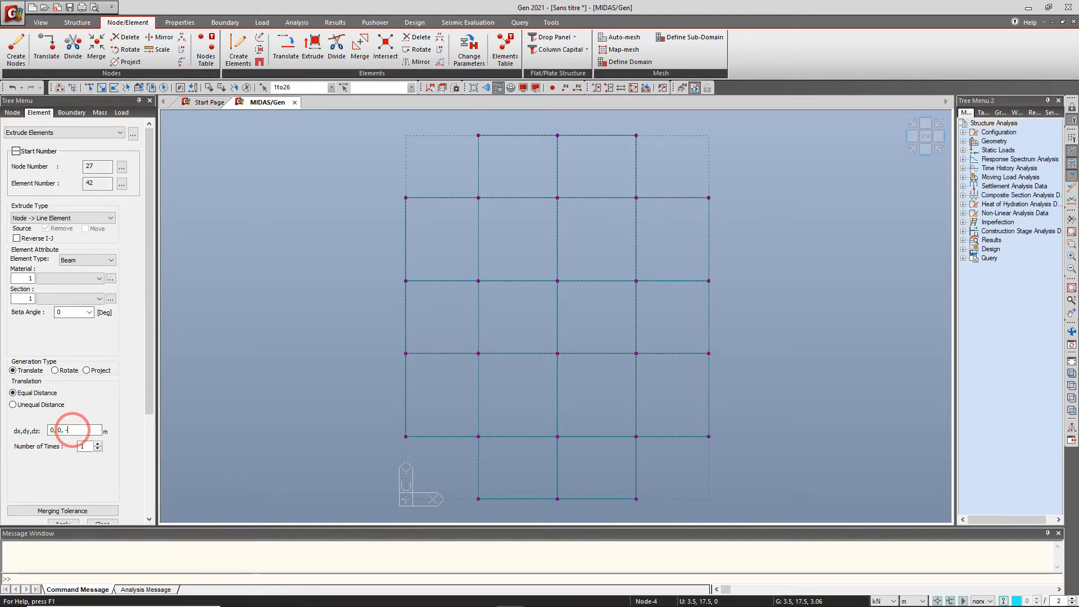
type("-3.06")
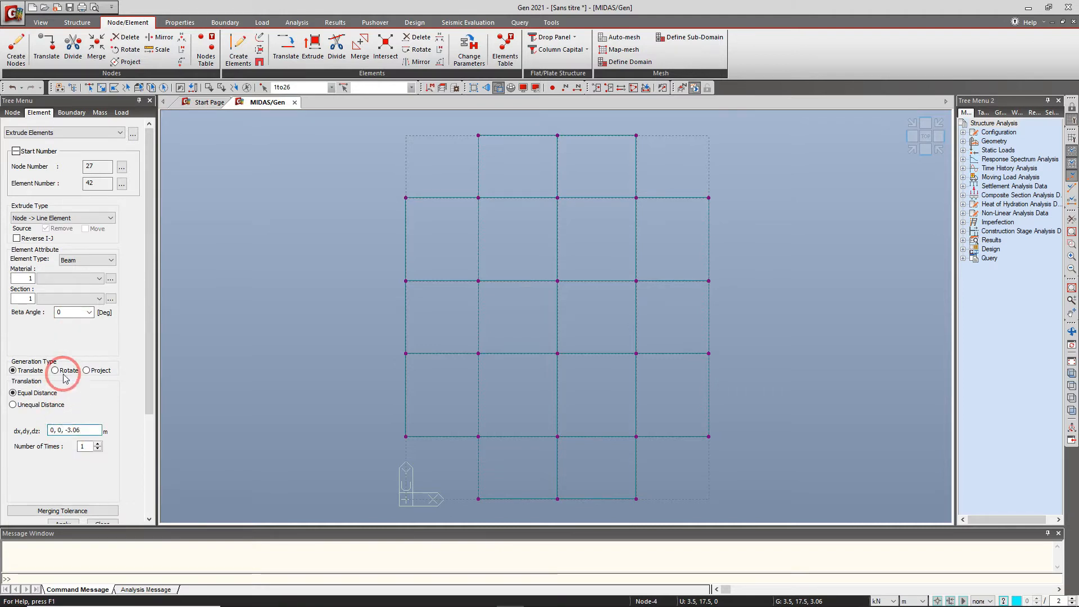
left_click_drag(149, 294, 150, 374)
left_click(70, 417)
left_click(912, 150)
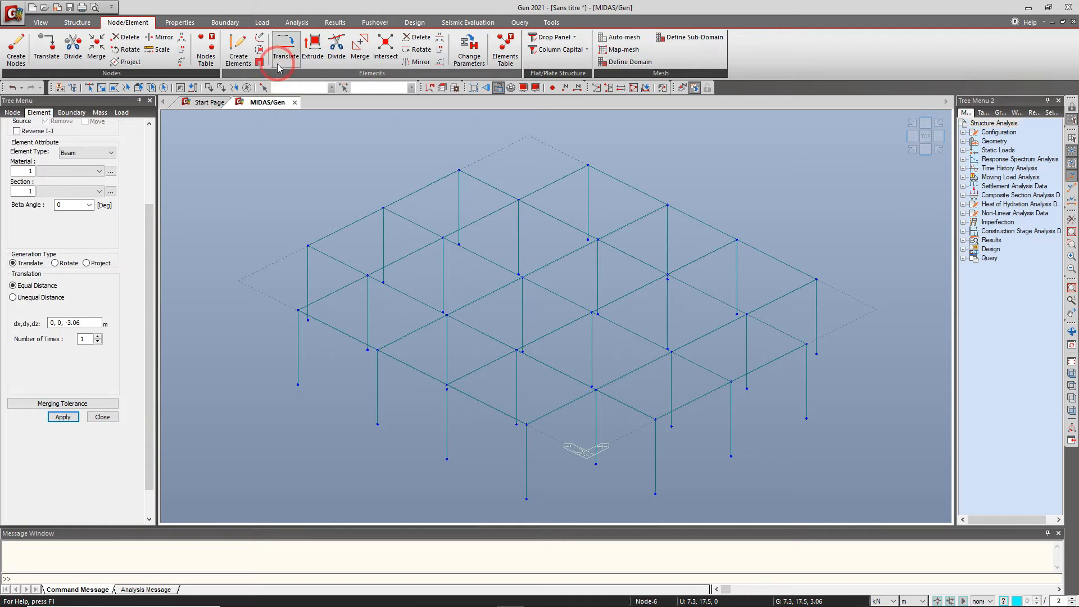
- Create a membrane Wall element between the X = 0 columns at Y = 7 and 10.5 m
left_click(238, 49)
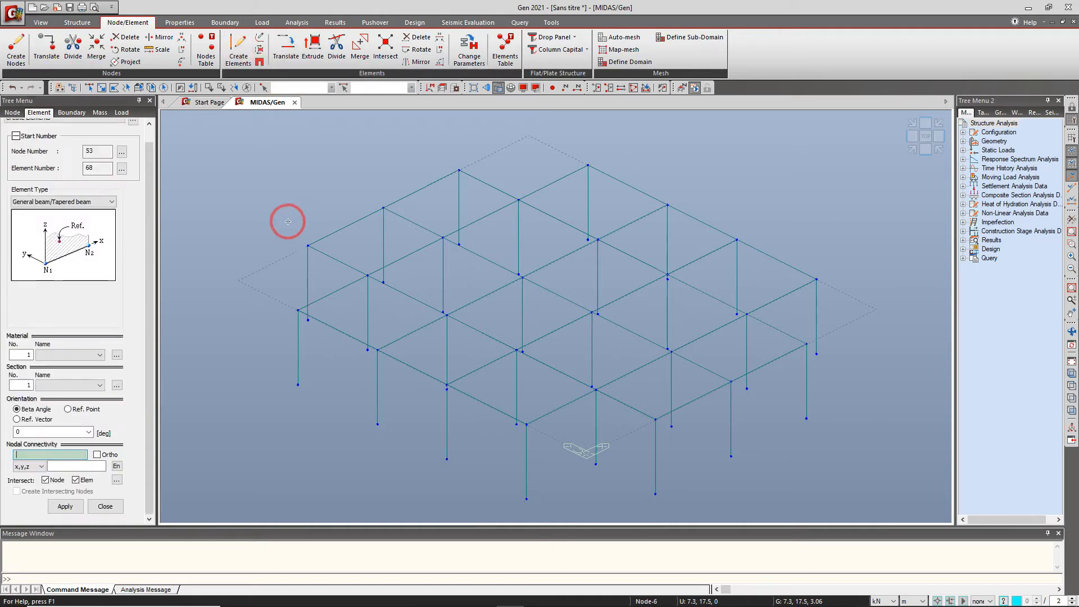
left_click(63, 202)
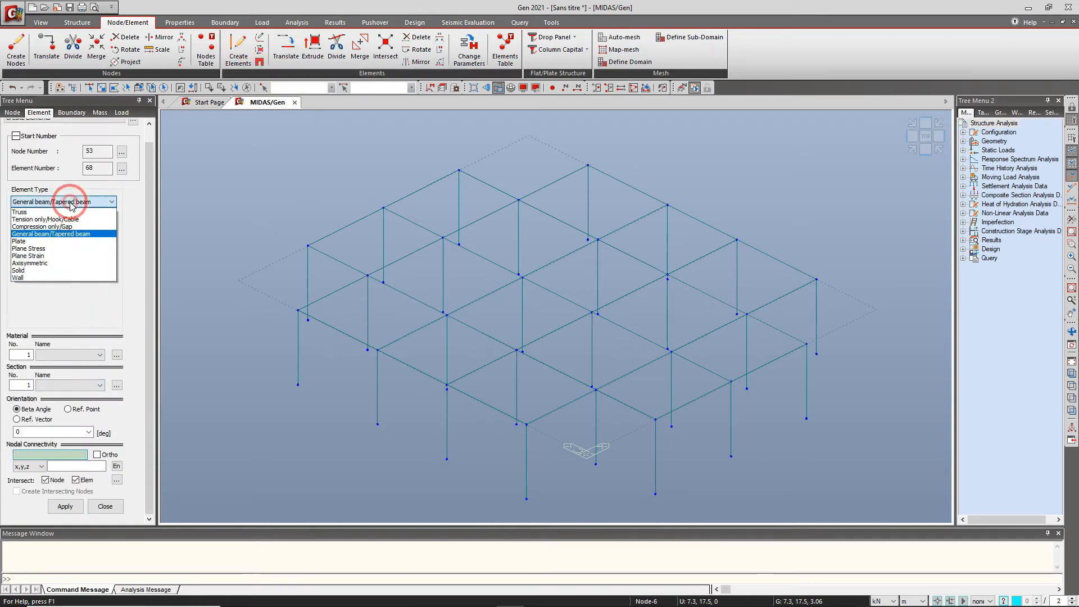
left_click(50, 277)
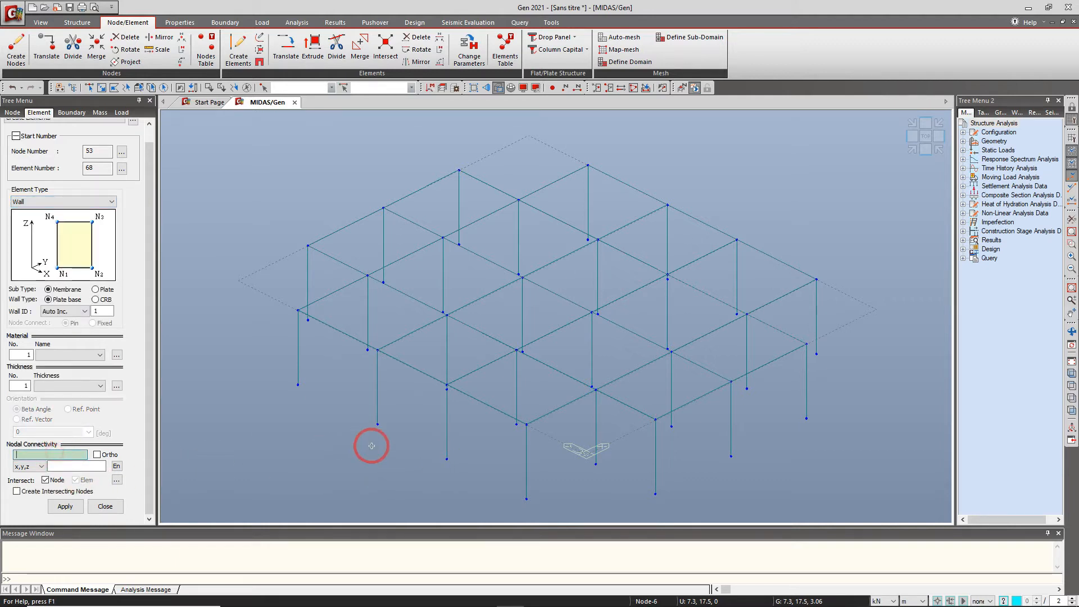
left_click(446, 460)
left_click(377, 425)
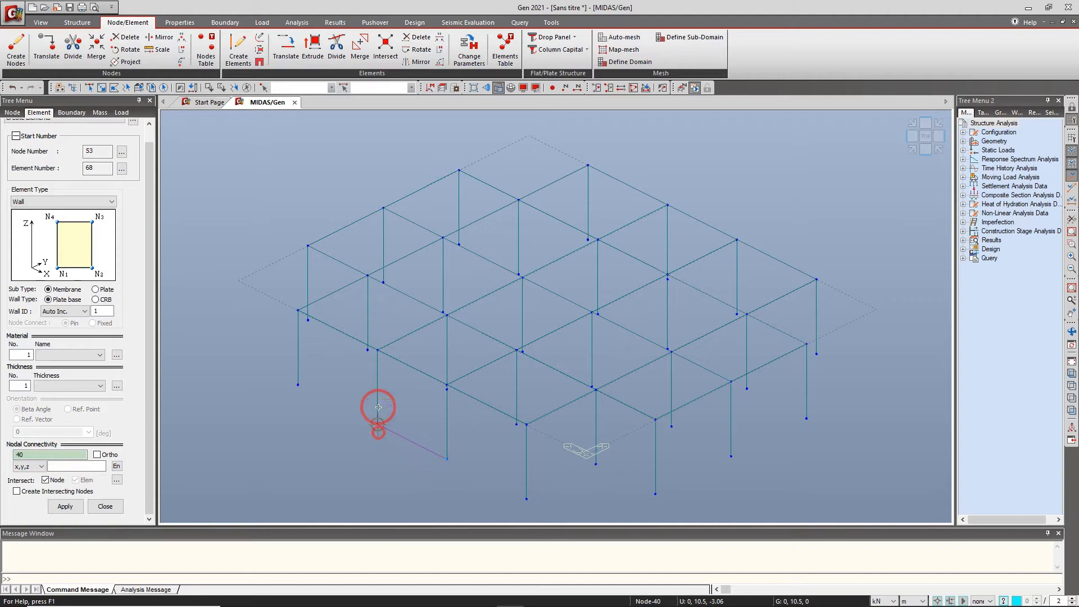
left_click(377, 350)
left_click(442, 382)
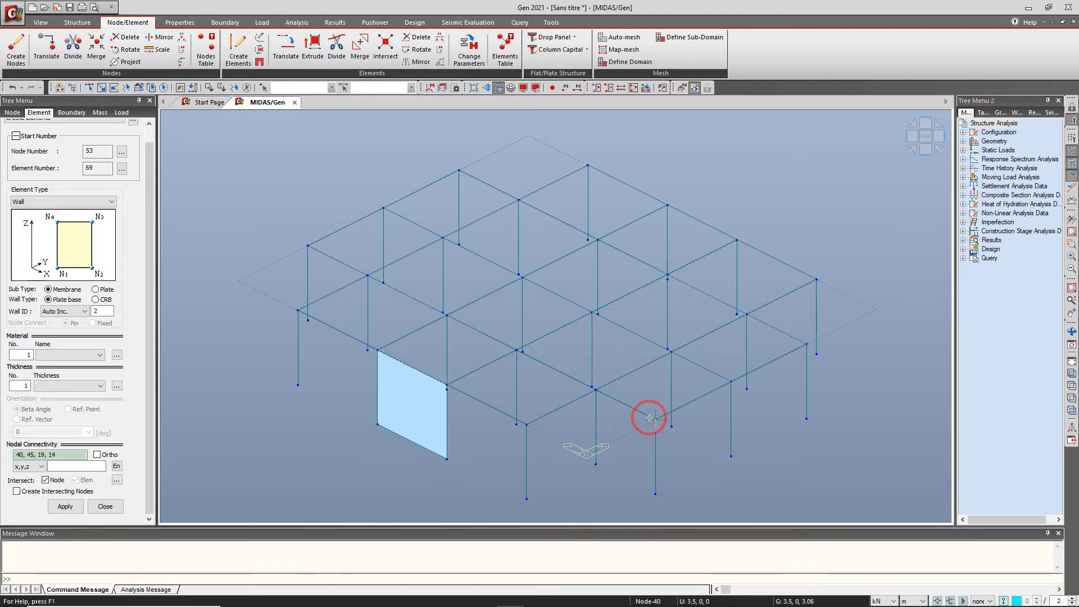
- Create a wall element on the Y = 0 side between the columns at X = 7.3 and 11.1 m
left_click(731, 456)
left_click(807, 419)
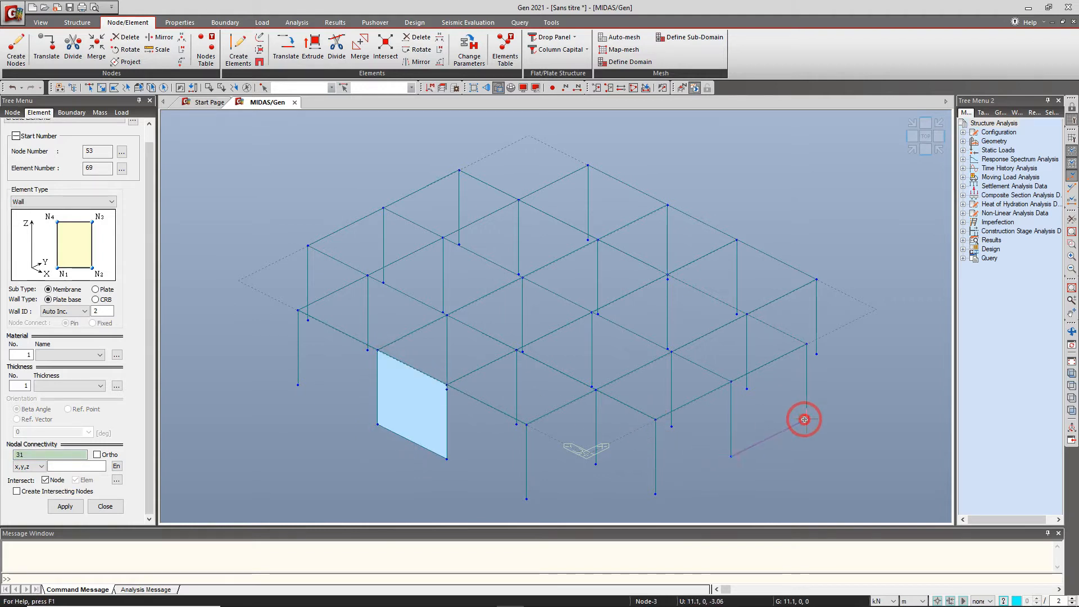
left_click(803, 346)
left_click(731, 382)
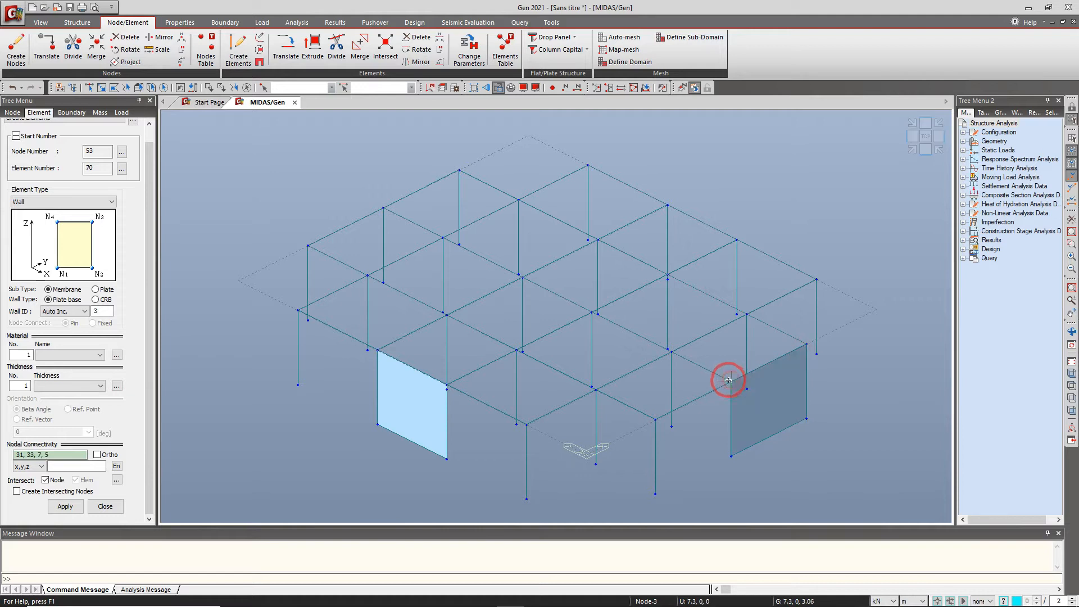
- Create a wall element on the X = 14.6 m side between the columns at Y = 7 and 10.5 m
left_click(736, 314)
left_click(668, 275)
left_click(668, 206)
left_click(736, 240)
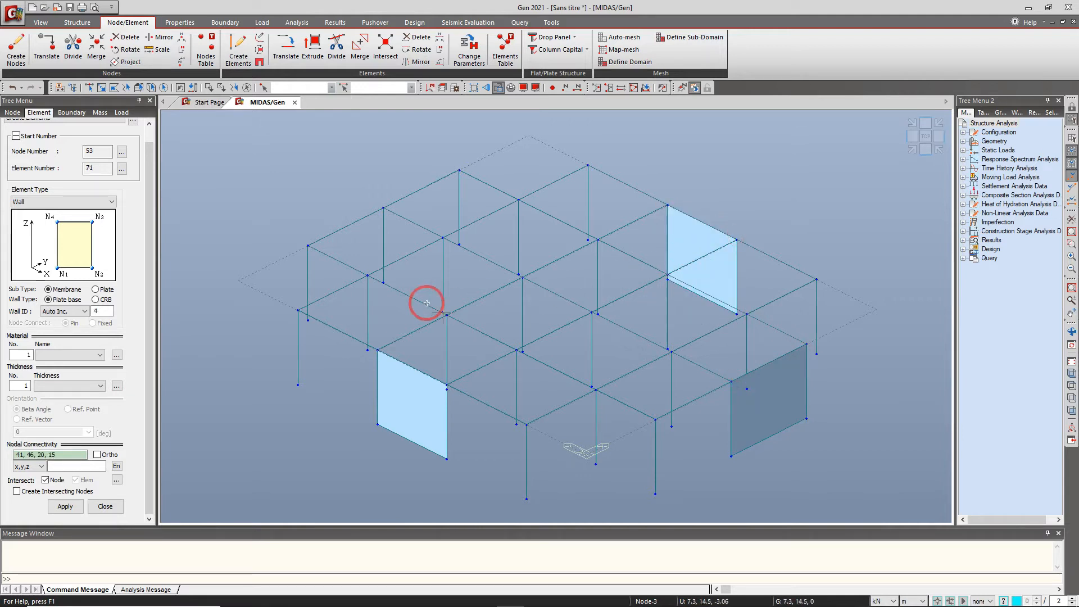
- Create a wall element on the Y = 17.5 m side between the columns at X = 3.5 and 7.3 m
left_click(306, 320)
left_click(385, 284)
left_click(383, 208)
left_click(314, 244)
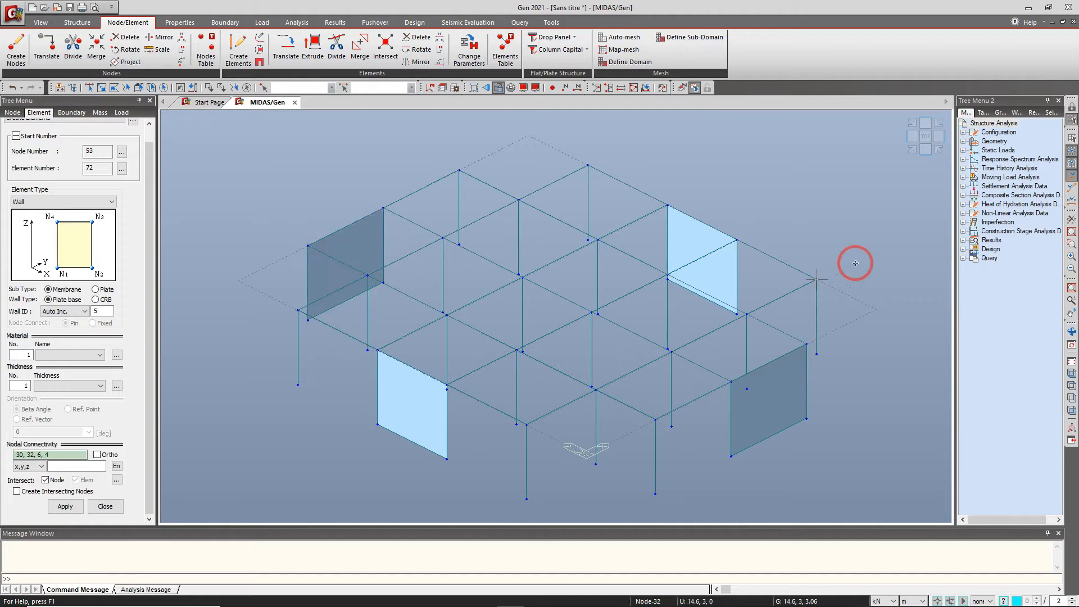
- Add a Concrete material using the EN04(RC) standard and the C25/30 grade
left_click(178, 23)
left_click(16, 50)
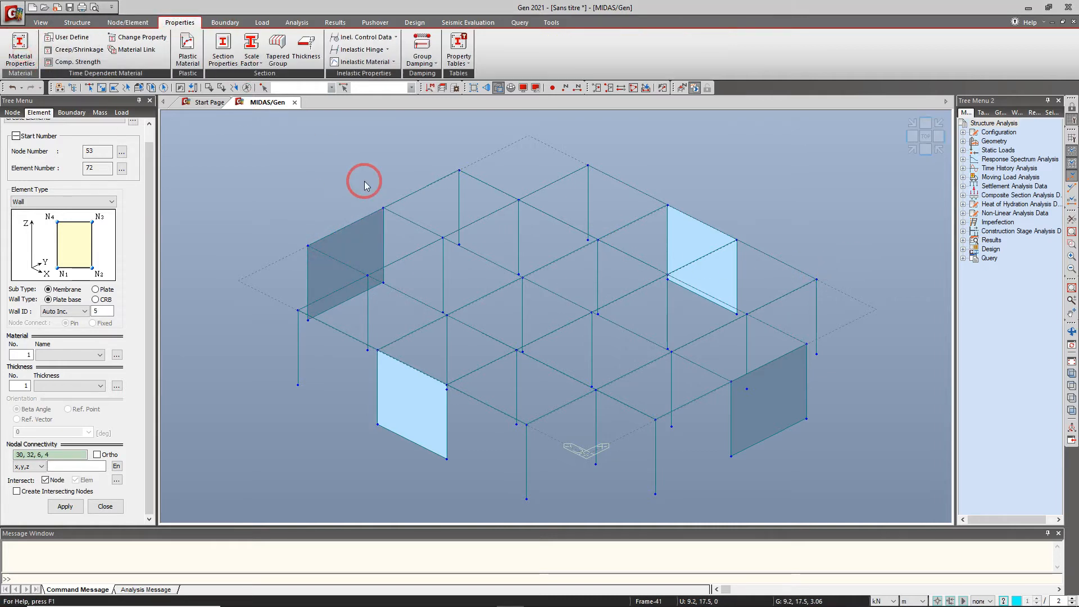
left_click(237, 47)
left_click(388, 72)
left_click(388, 95)
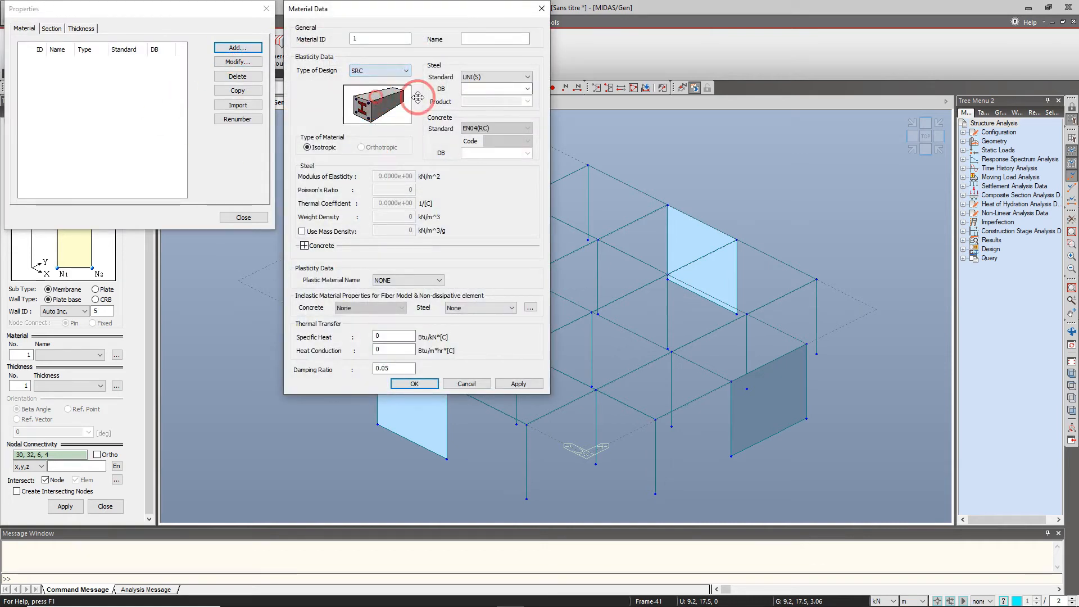
left_click(376, 72)
left_click(371, 89)
left_click(525, 153)
left_click(490, 188)
left_click(415, 384)
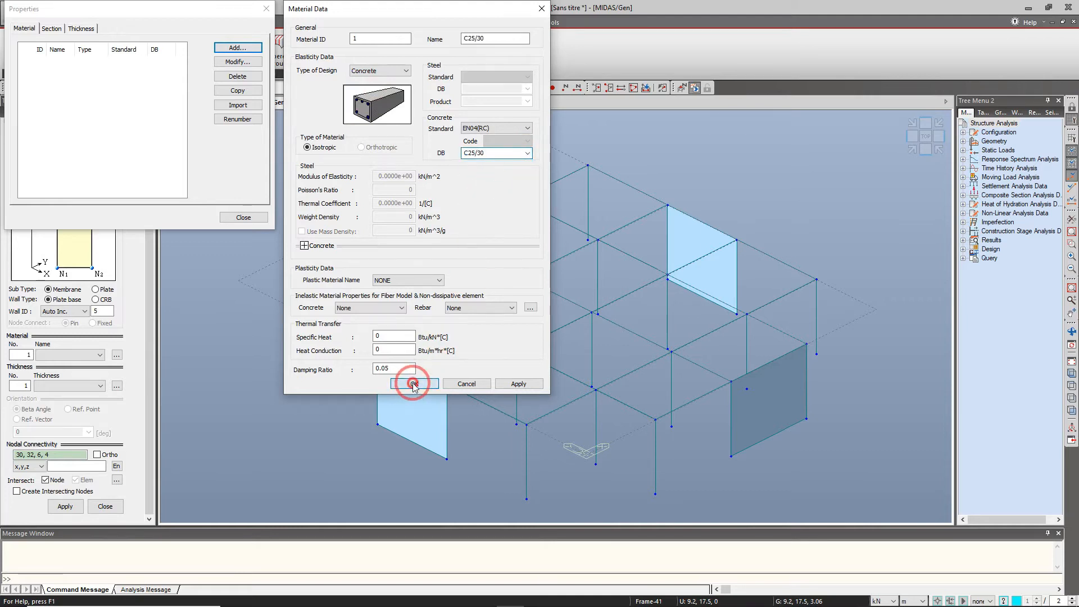
- Add a Solid Rectangle section named P40 with H and B both set to 0.4 m
left_click(51, 28)
left_click(237, 47)
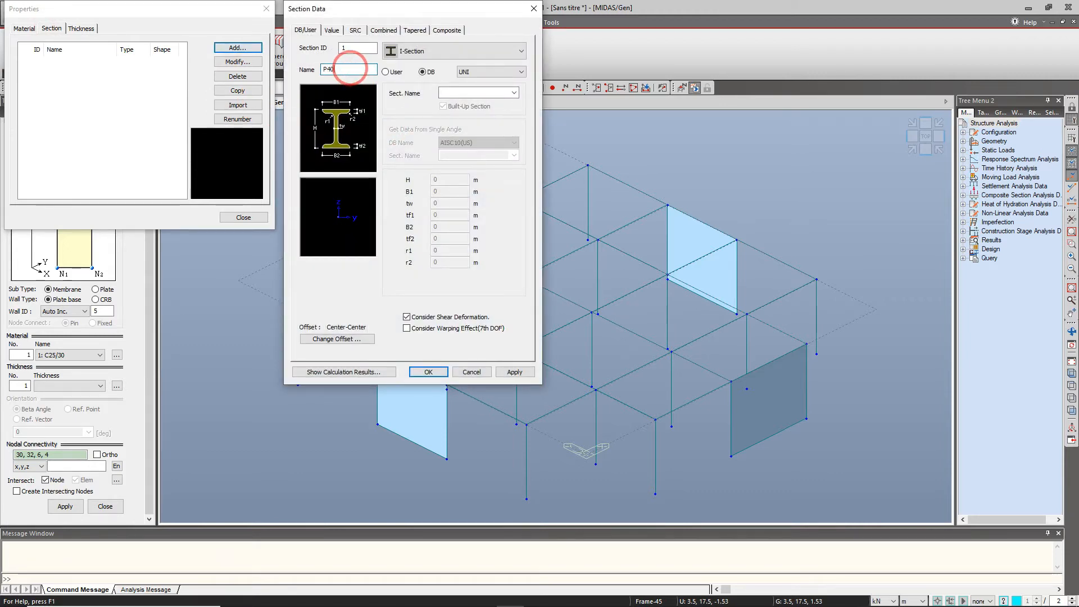
left_click(436, 52)
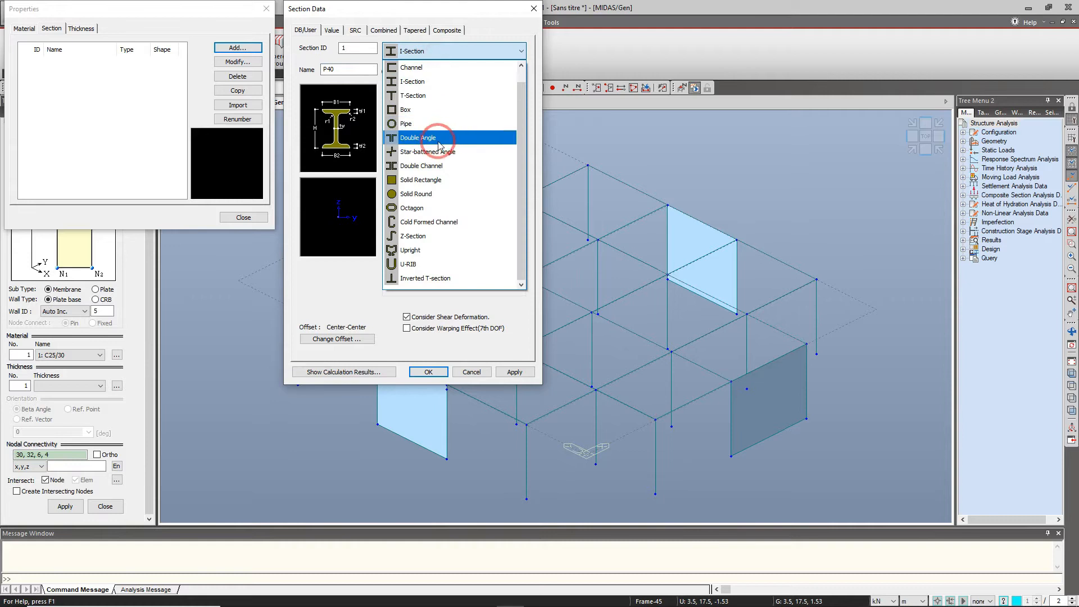
left_click(437, 178)
left_click(450, 183)
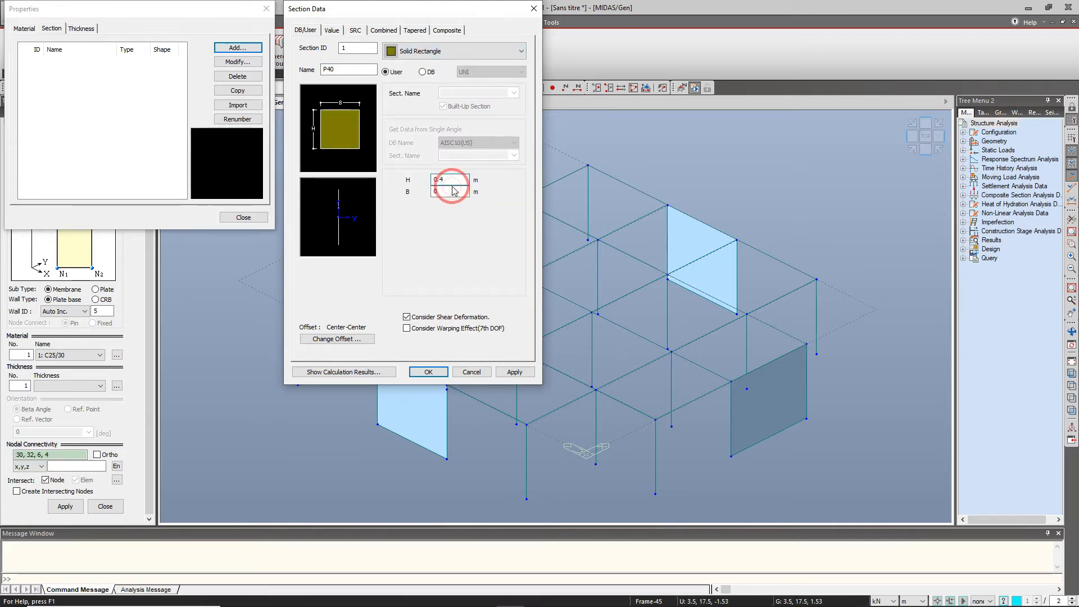
left_click(448, 190)
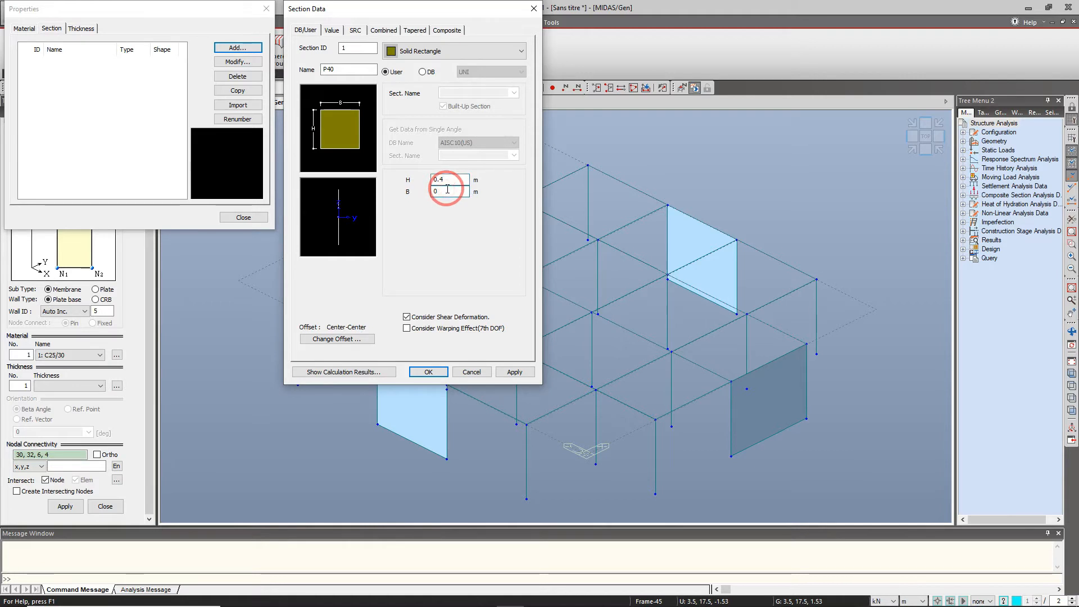
type(".4")
left_click(511, 371)
- Add a Solid Rectangle section named PP with H 0.45 m and B 0.3 m
double_click(343, 69)
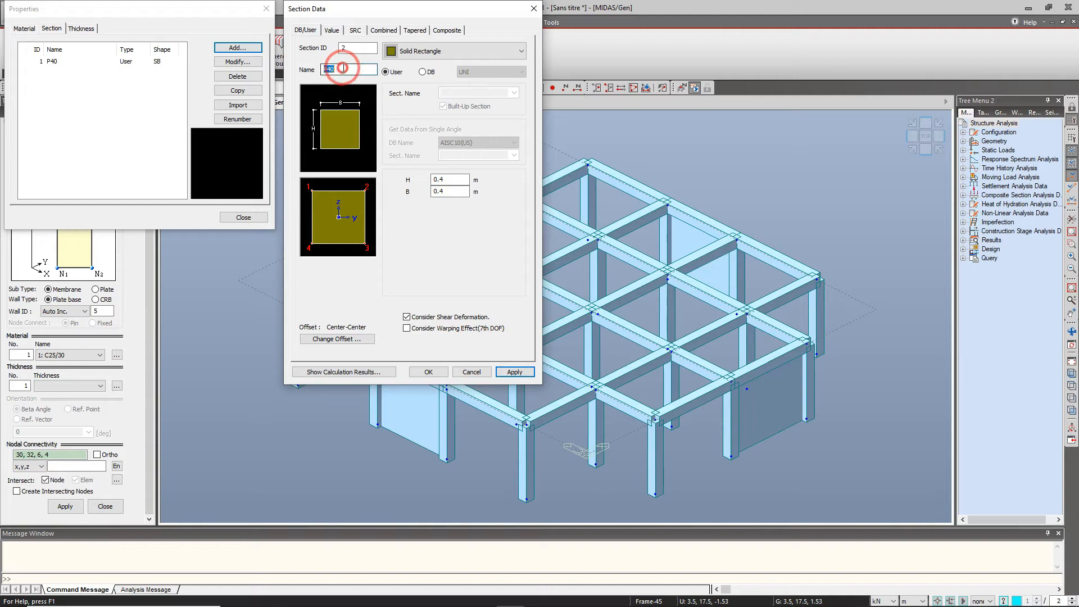
left_click(361, 70)
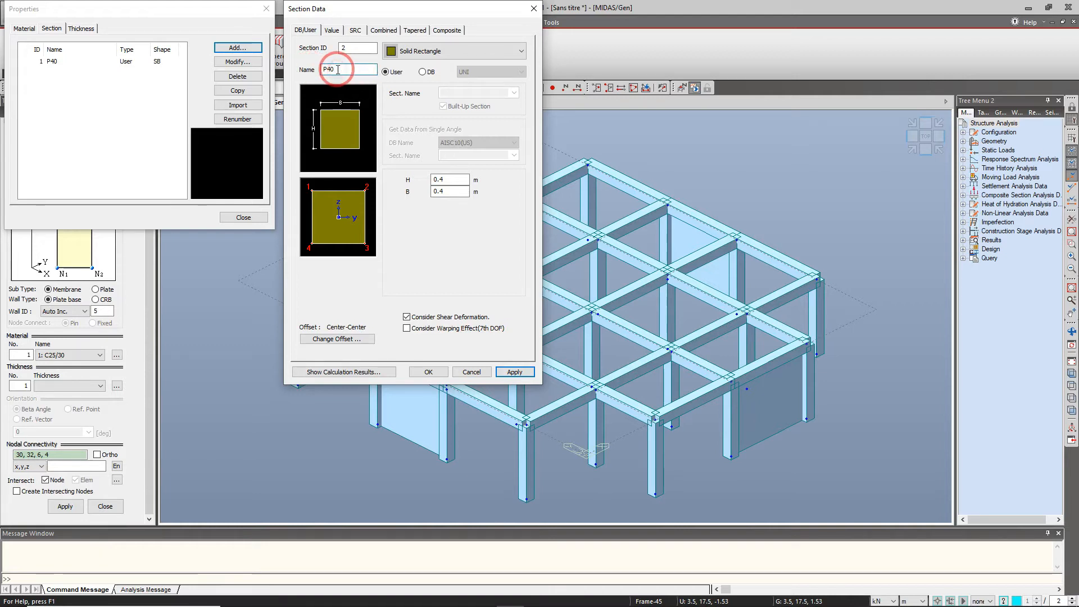
left_click(450, 178)
type("5")
left_click(449, 192)
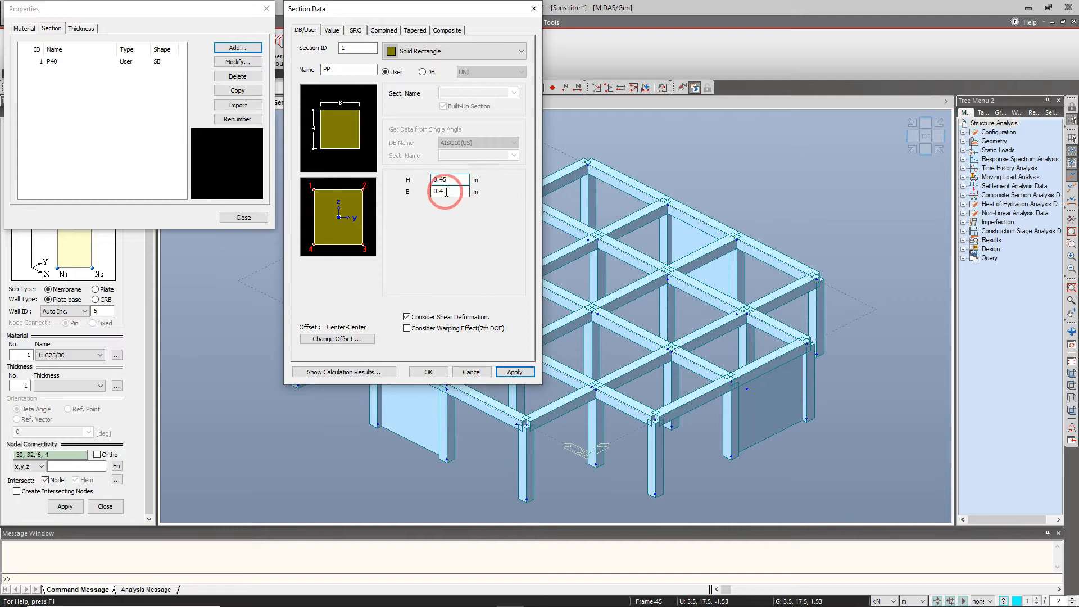
key("BackSpace")
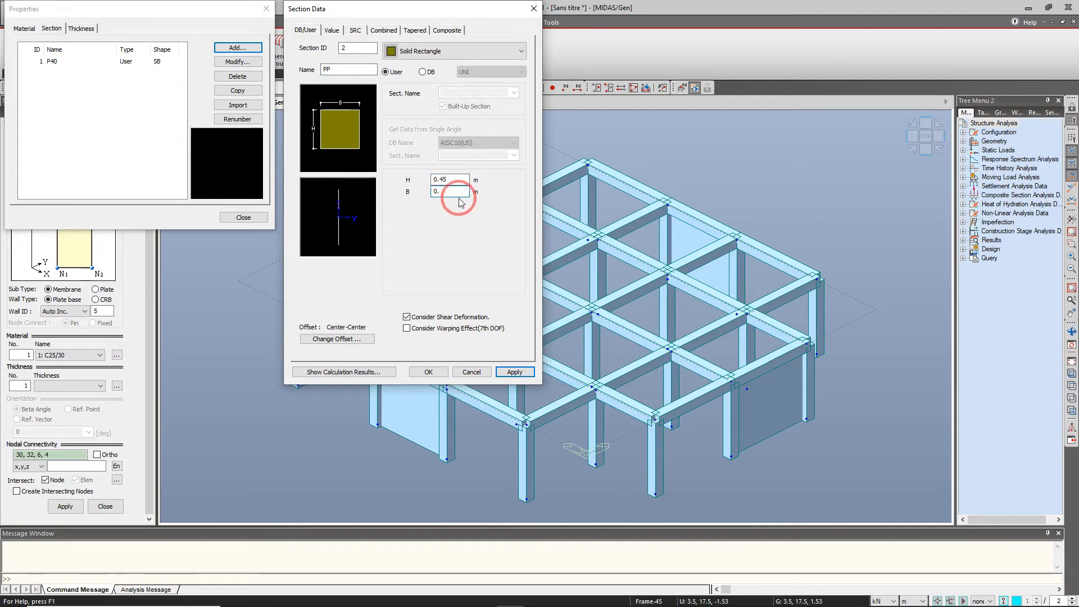
type("3")
left_click(513, 374)
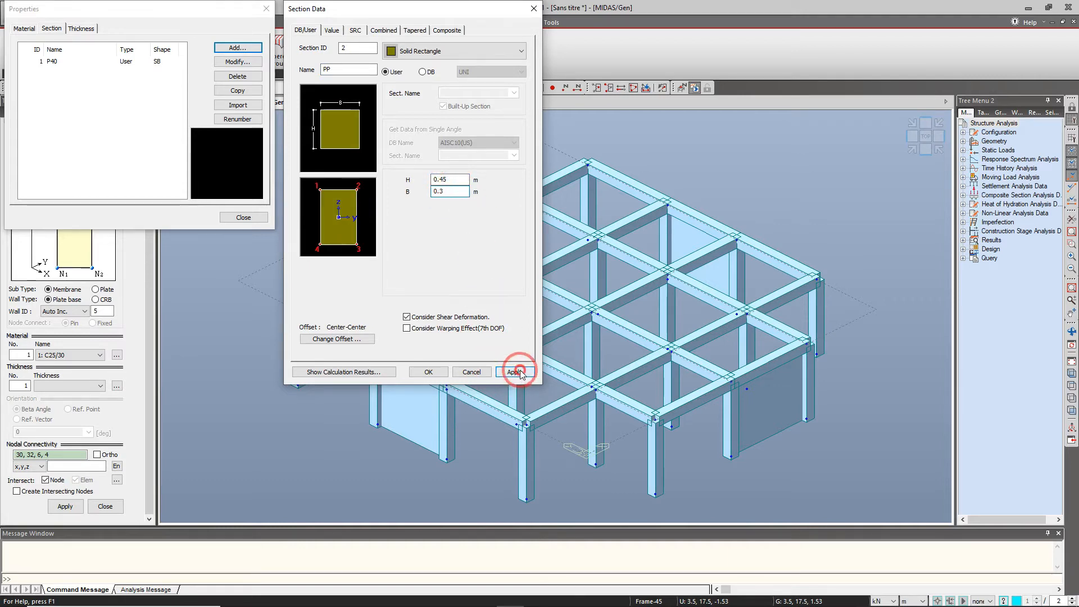
- Add a Solid Rectangle section named CH with H 0.35 m and B 0.3 m
double_click(345, 67)
type("CH")
left_click(460, 180)
key("BackSpace")
key("BackSpace")
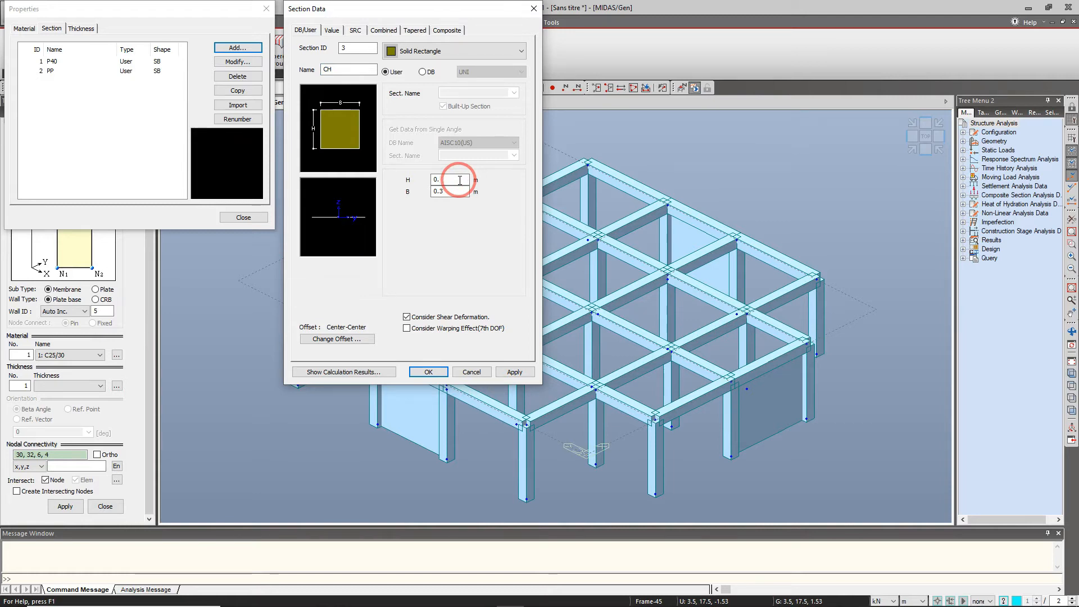
type("5")
key("BackSpace")
type("35")
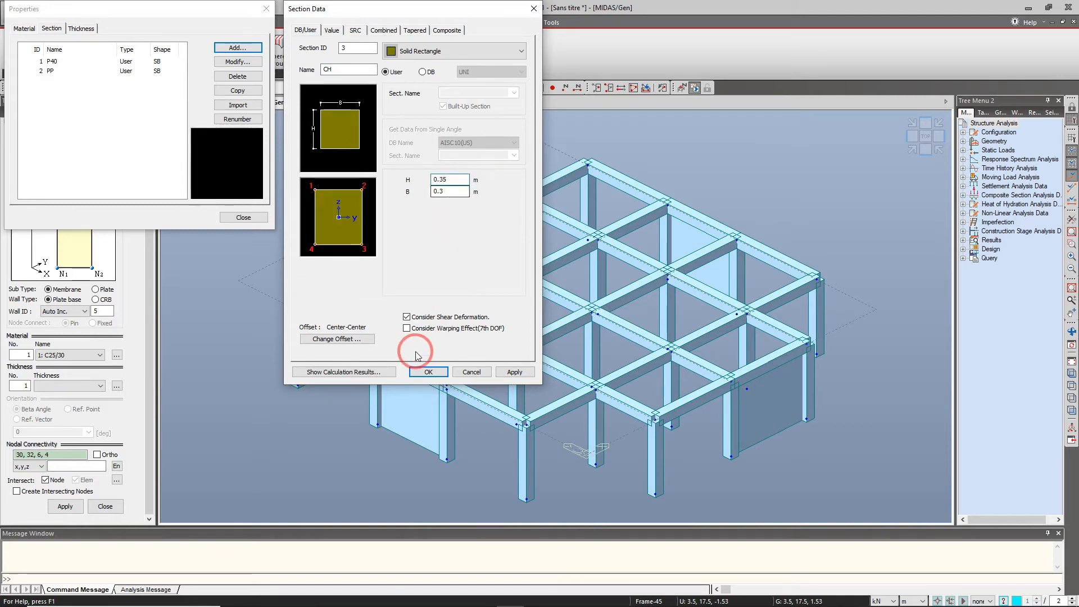
left_click(428, 372)
left_click(68, 79)
- Add a thickness named Voile with an in-plane and out-of-plane value of 0.2 m, and finish the property definitions
left_click(81, 28)
left_click(224, 51)
left_click(449, 50)
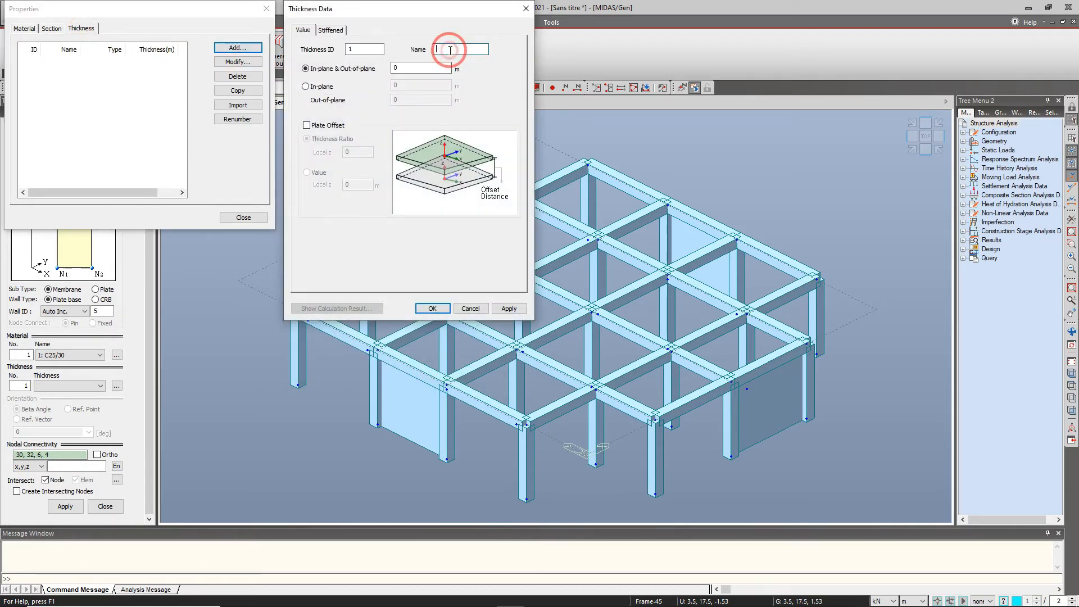
type("Voile")
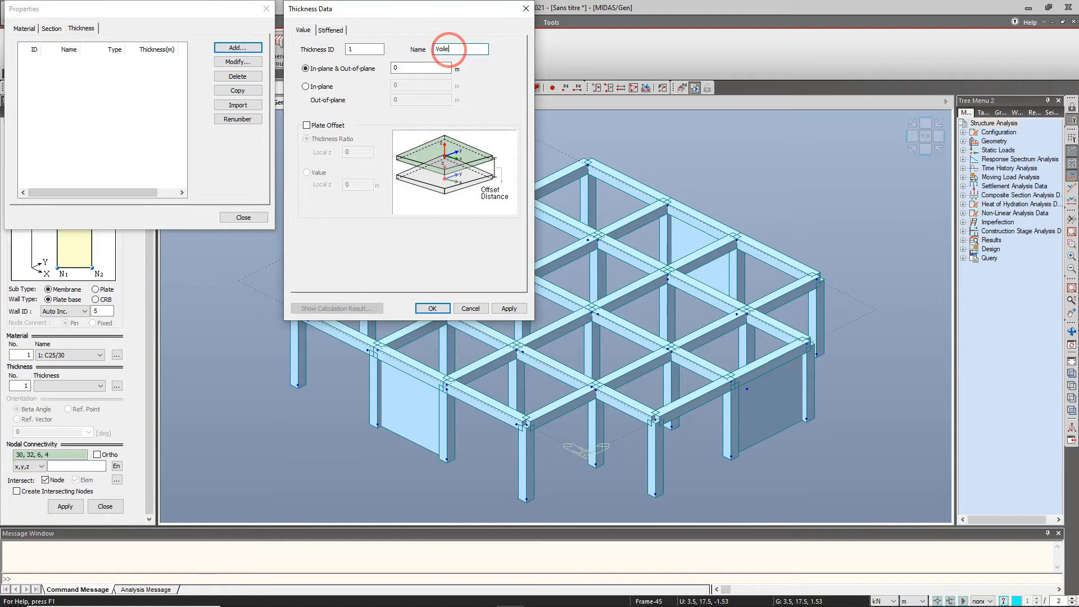
left_click(411, 70)
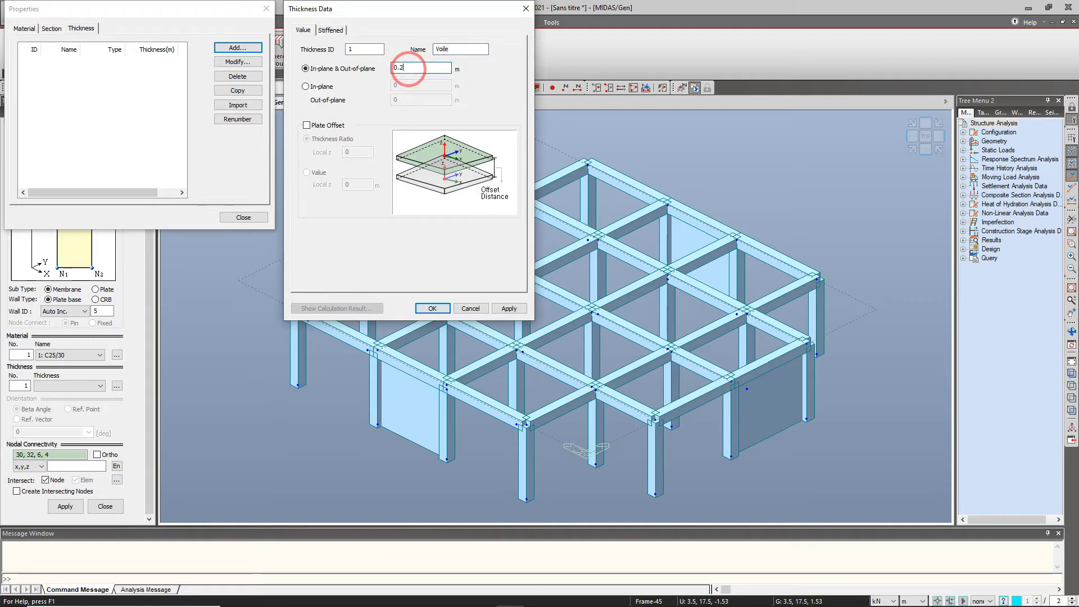
type(".2")
left_click(428, 309)
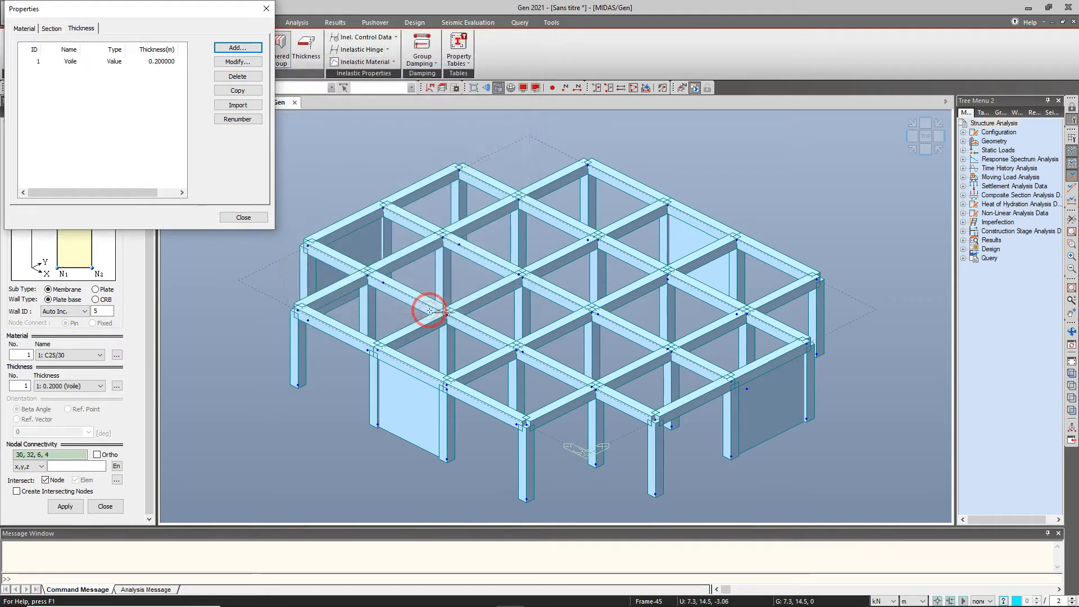
left_click(242, 218)
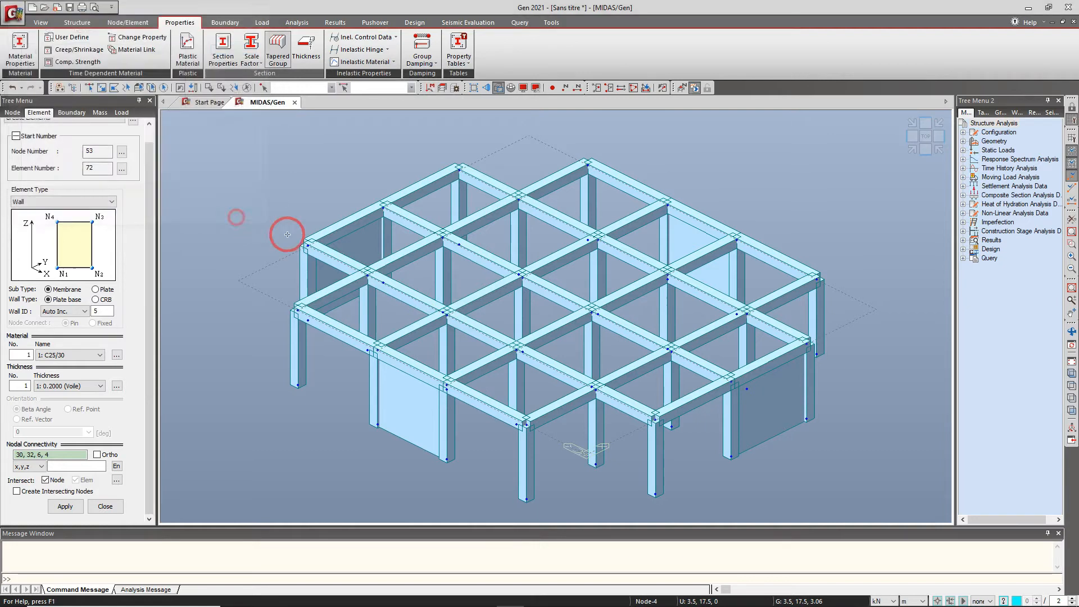
- Select all elements with the selection filter set to x and assign the PP section to the X-direction beams
left_click(982, 600)
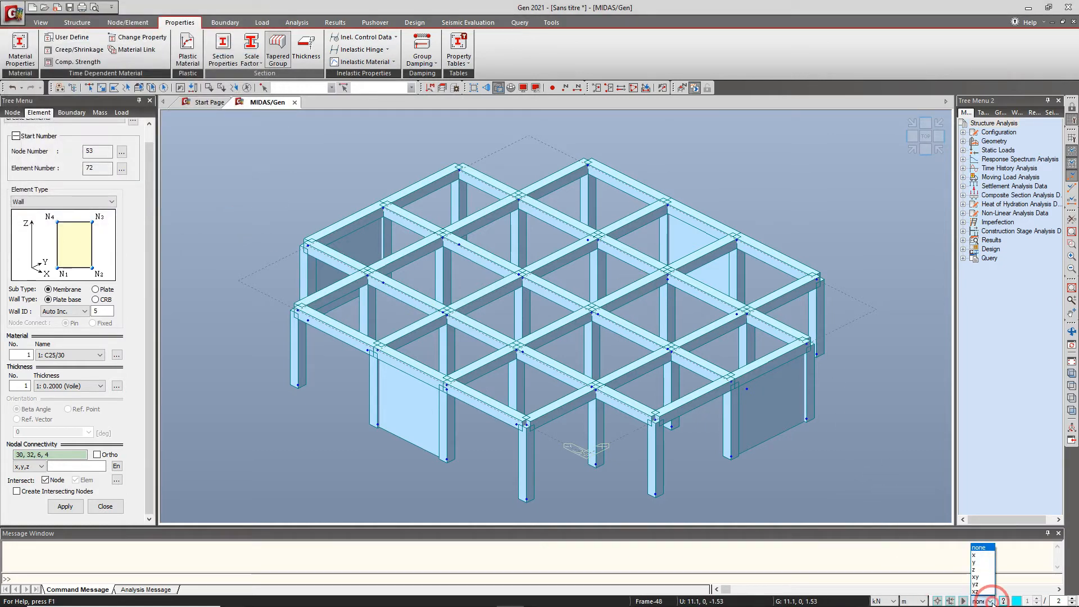
left_click(977, 555)
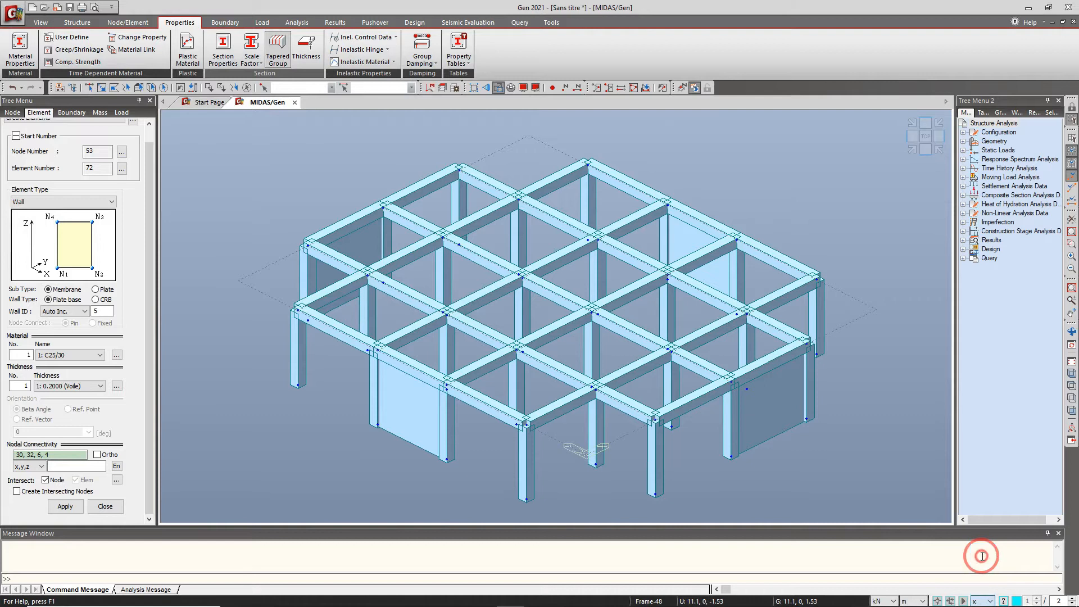
left_click(163, 88)
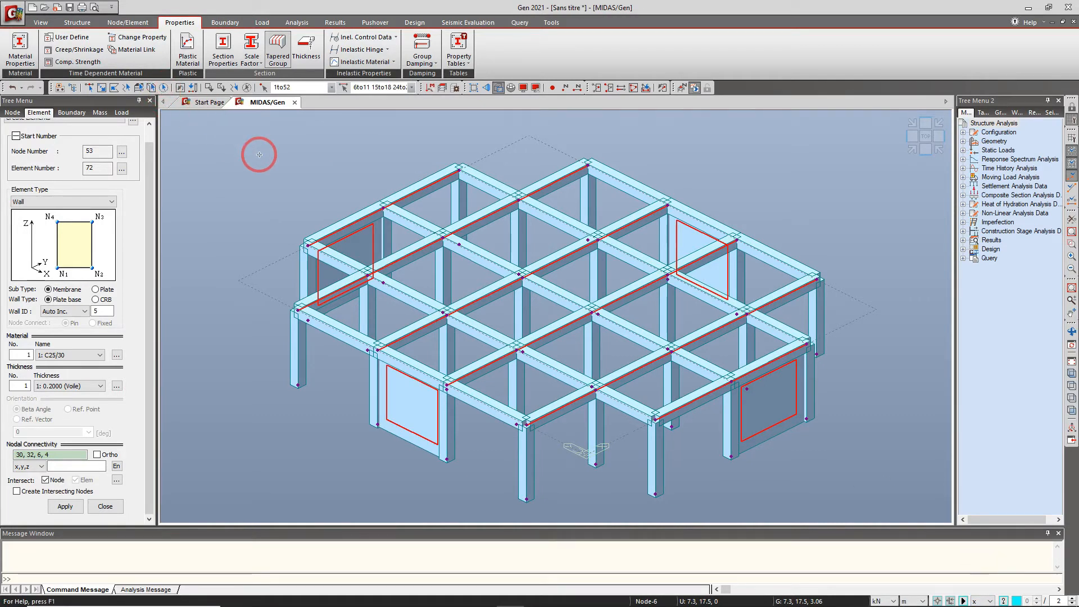
left_click(924, 137)
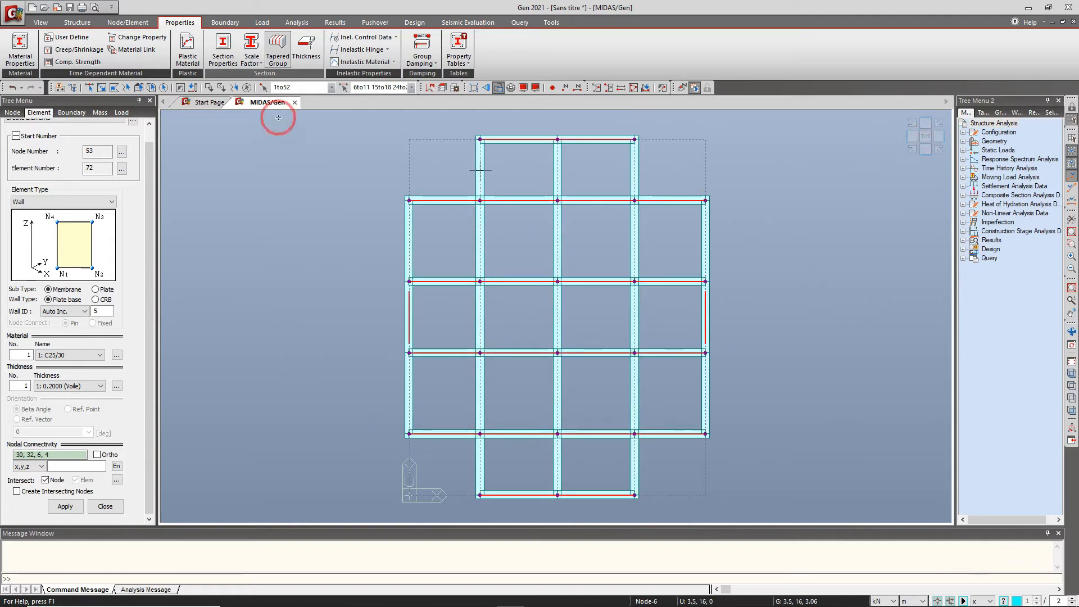
left_click(1000, 112)
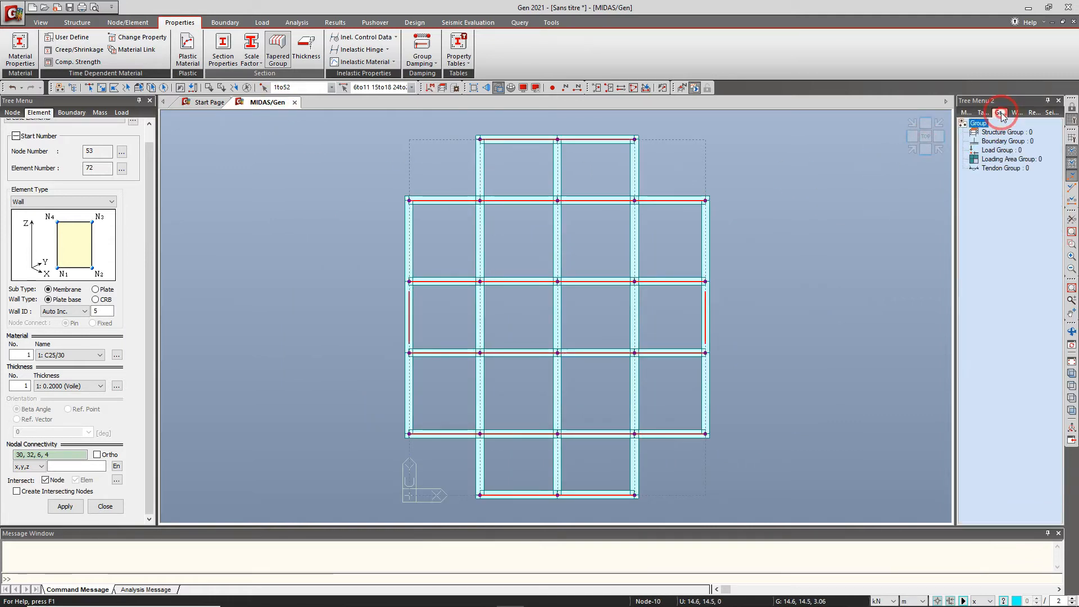
left_click(1017, 113)
left_click(1012, 222)
left_click_drag(1016, 230, 665, 262)
- Select all elements with the selection filter set to y, assign a beam section to the Y-direction beams, and check the frame in 3D
left_click(982, 601)
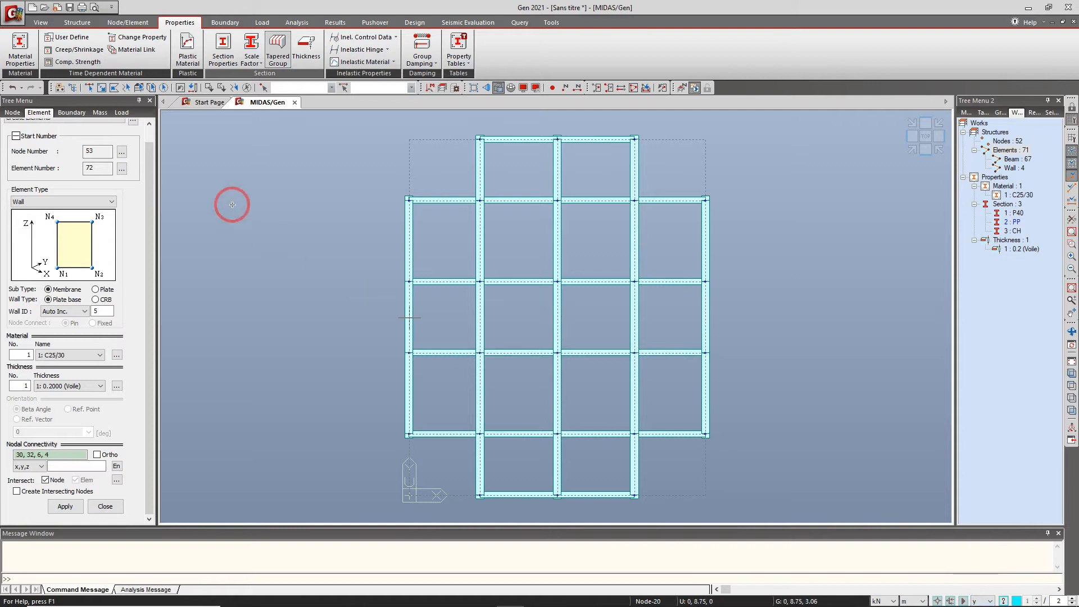
left_click(164, 88)
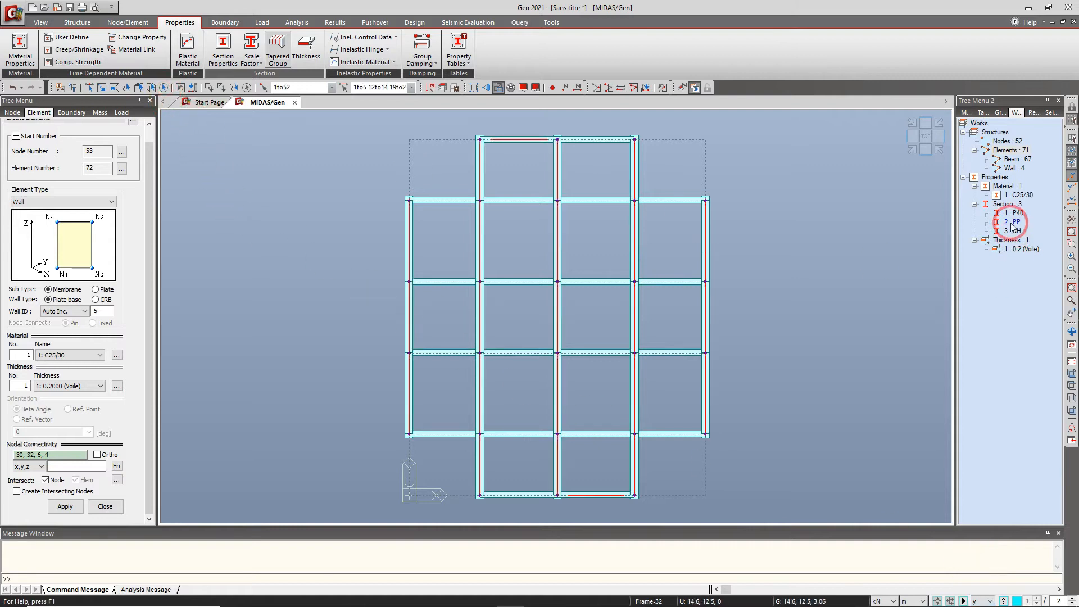
left_click(766, 273)
left_click(911, 149)
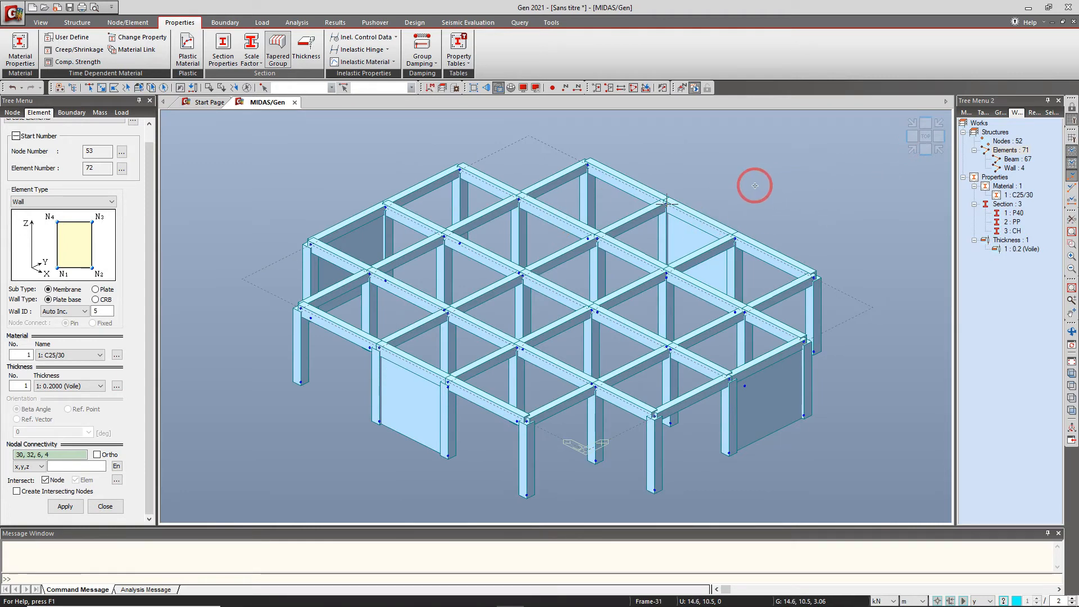
left_click(926, 137)
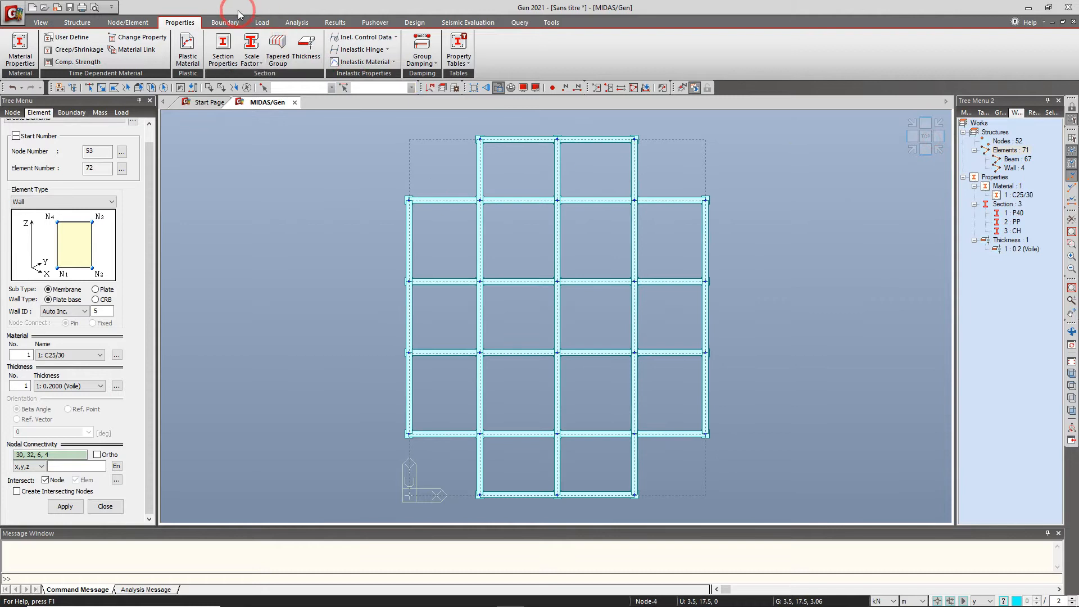
- Add a static load case named G of type Dead Load (D)
left_click(262, 22)
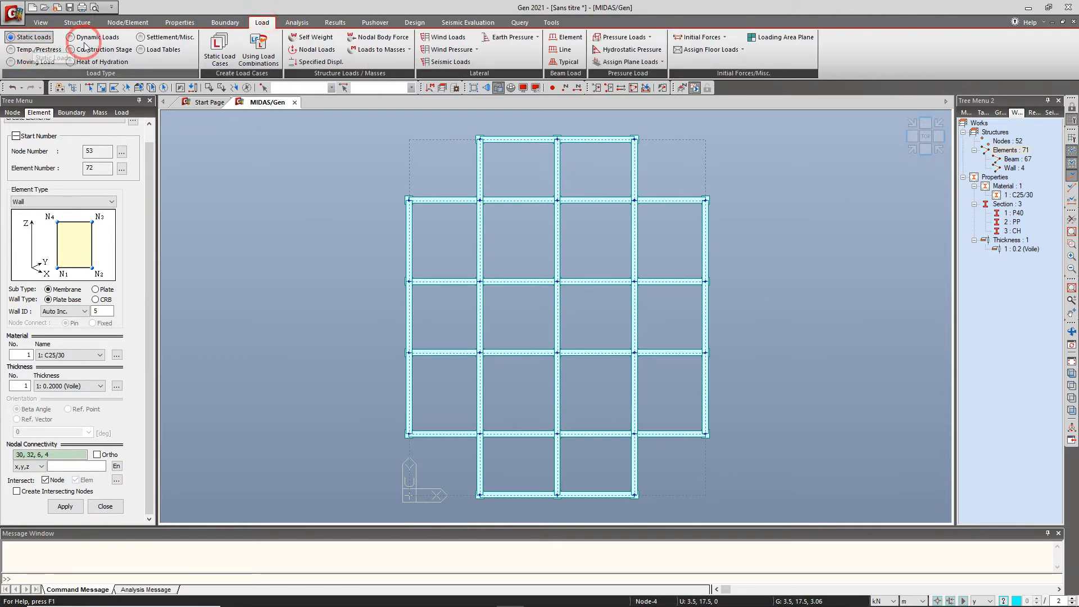
left_click(219, 51)
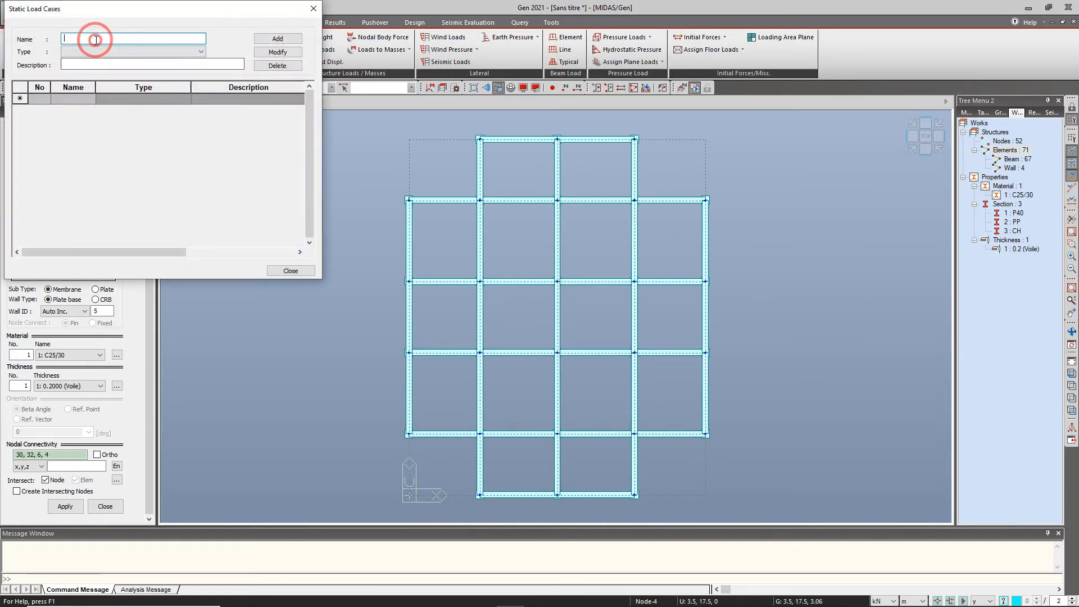
type("G")
left_click(96, 51)
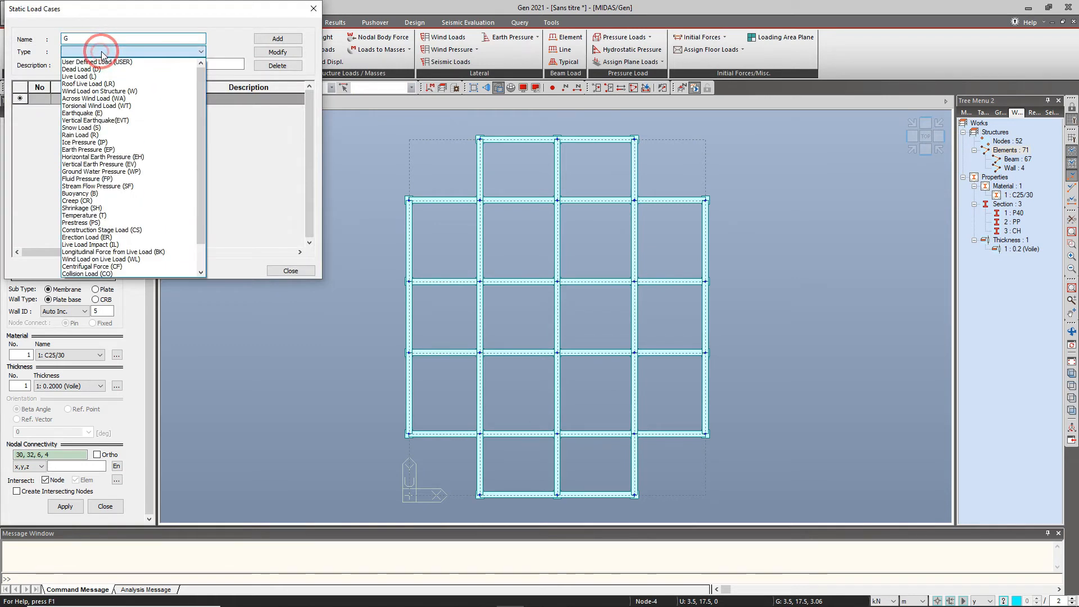
left_click(104, 69)
left_click(277, 38)
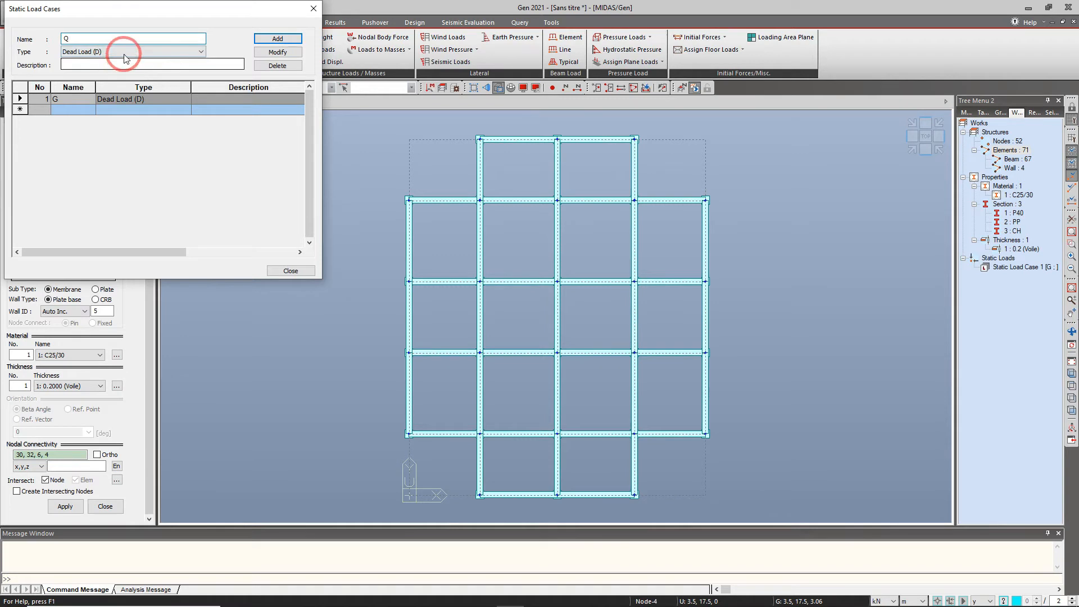
- Add a static load case named Q of type Live Load (L) and finish the load case definitions
left_click(125, 51)
left_click(125, 69)
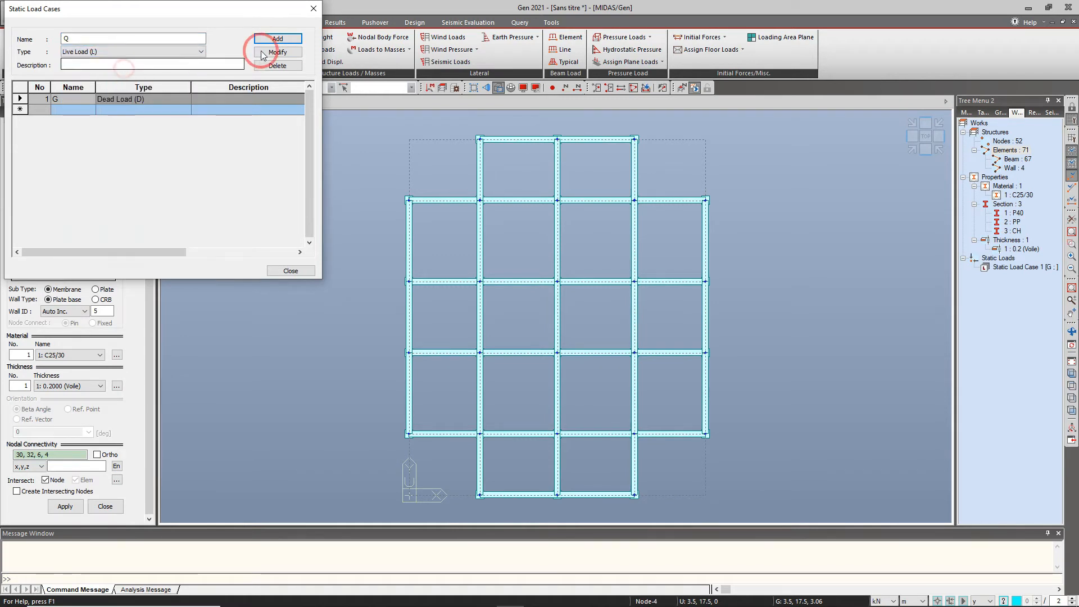
left_click(278, 38)
left_click(291, 271)
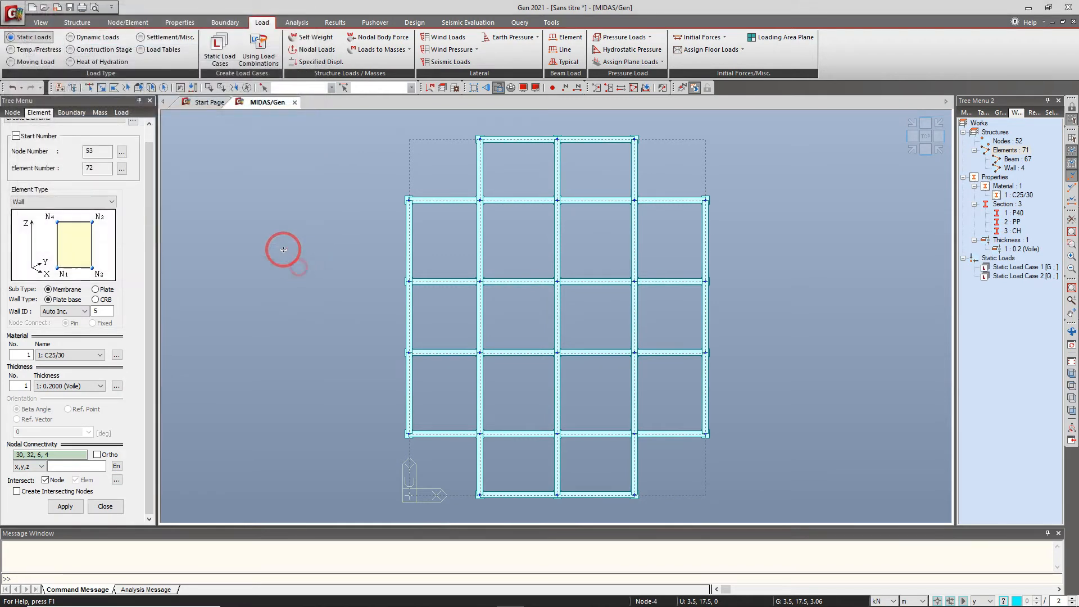
- Add self weight to load case G with a Z factor of -1
left_click(309, 38)
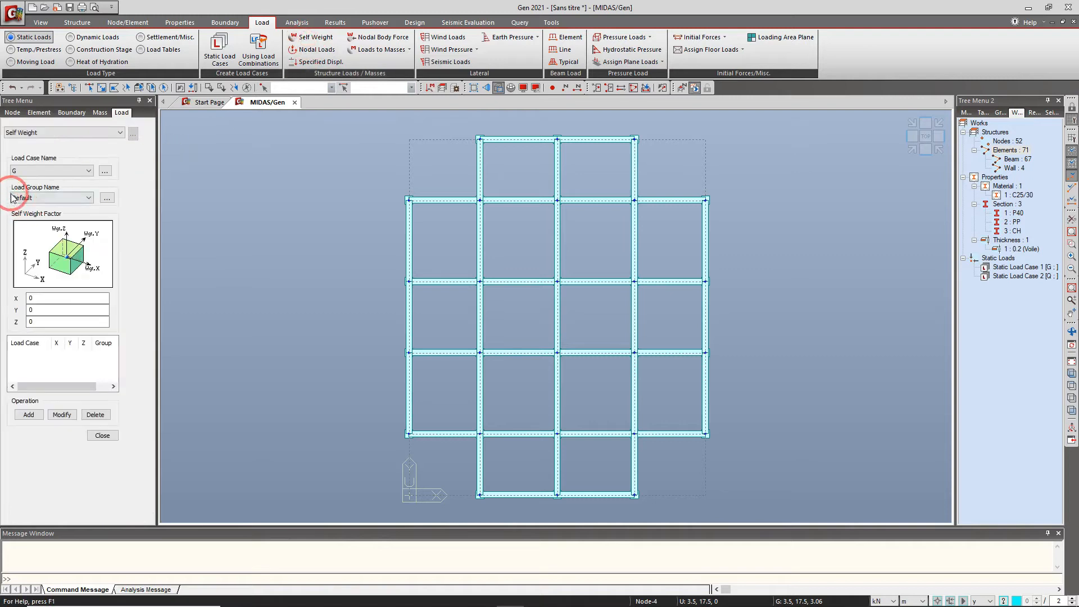
left_click_drag(39, 321, 11, 322)
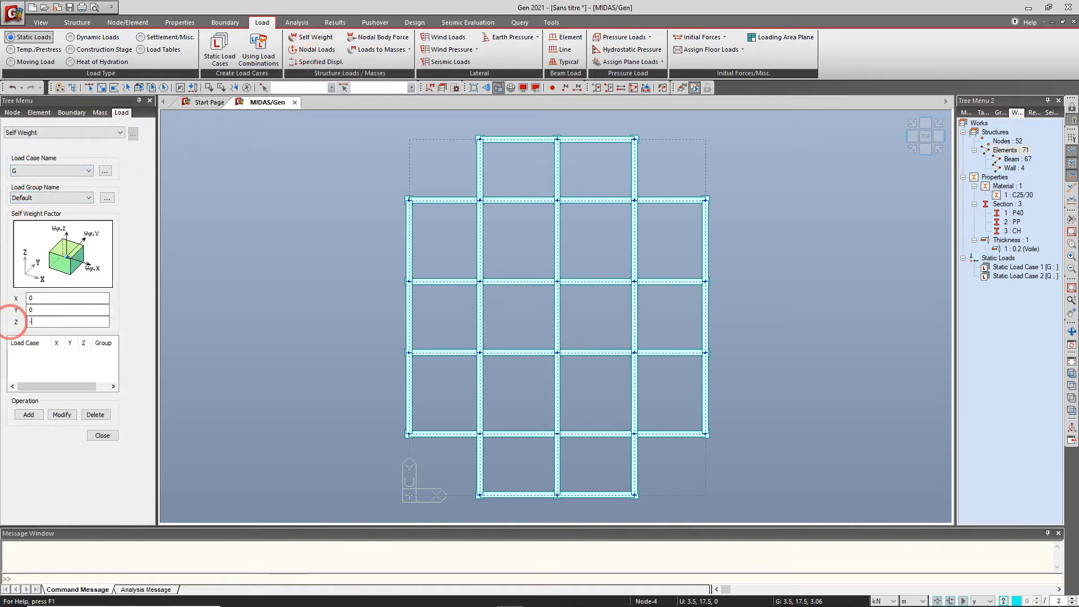
left_click(29, 415)
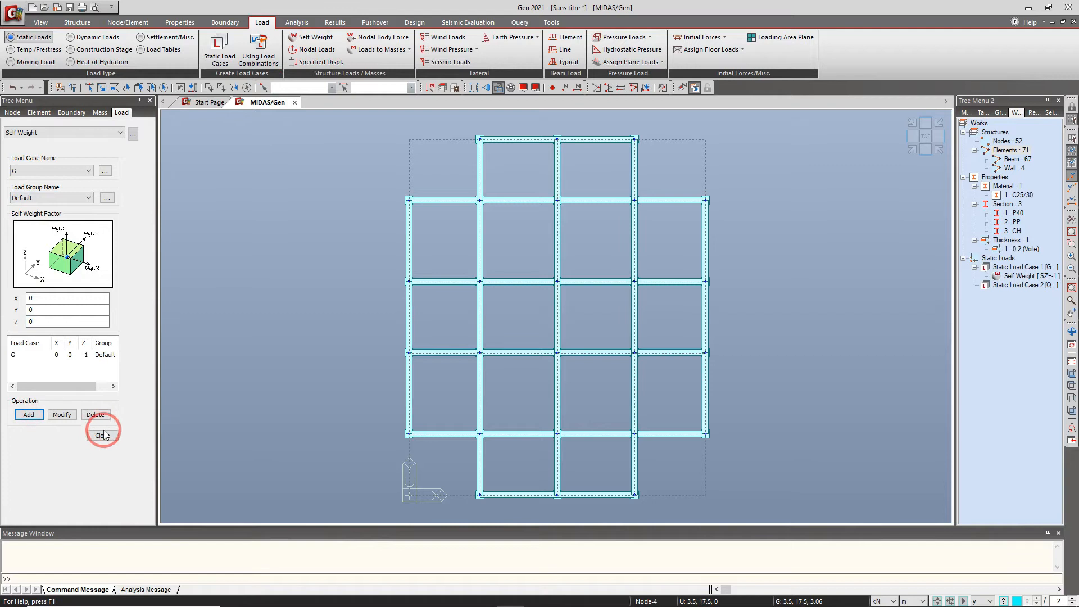
left_click(102, 436)
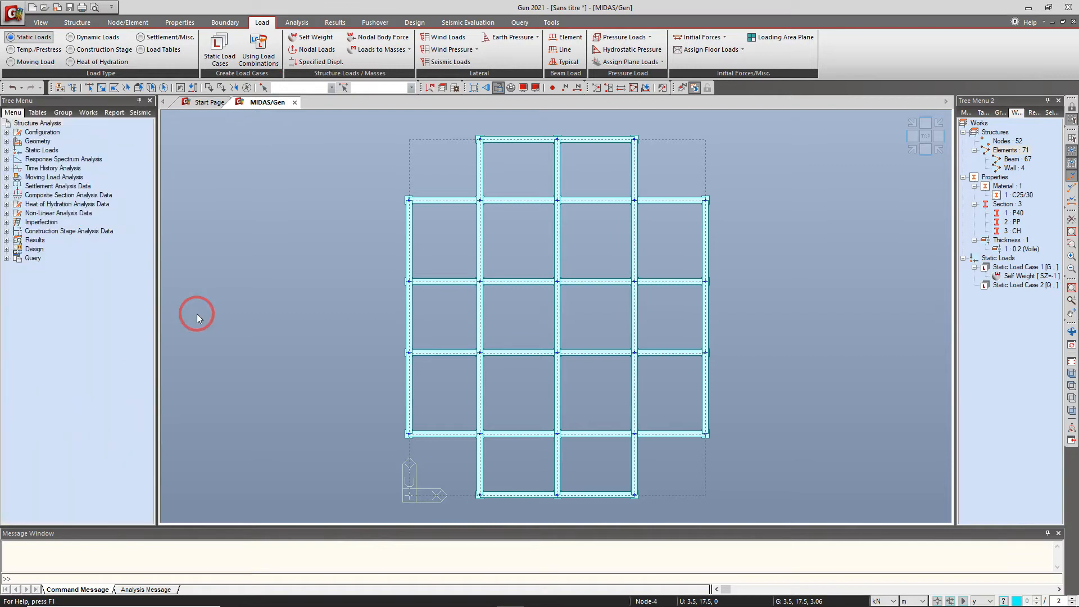
- Convert loads to masses in the X, Y directions using load case G at scale 1 and Q at scale 0.2
left_click(381, 50)
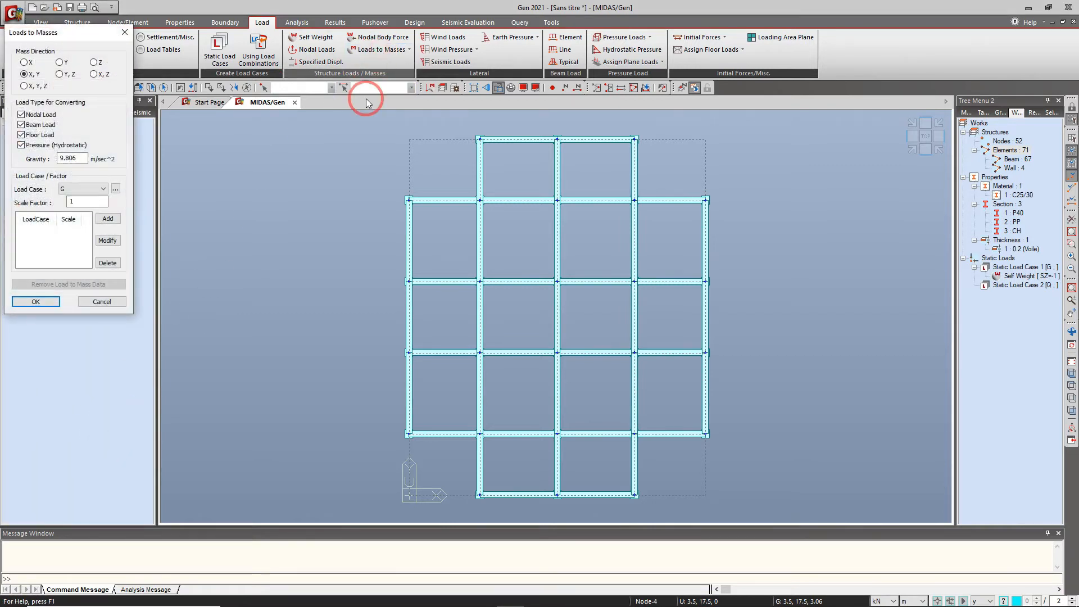
left_click(107, 219)
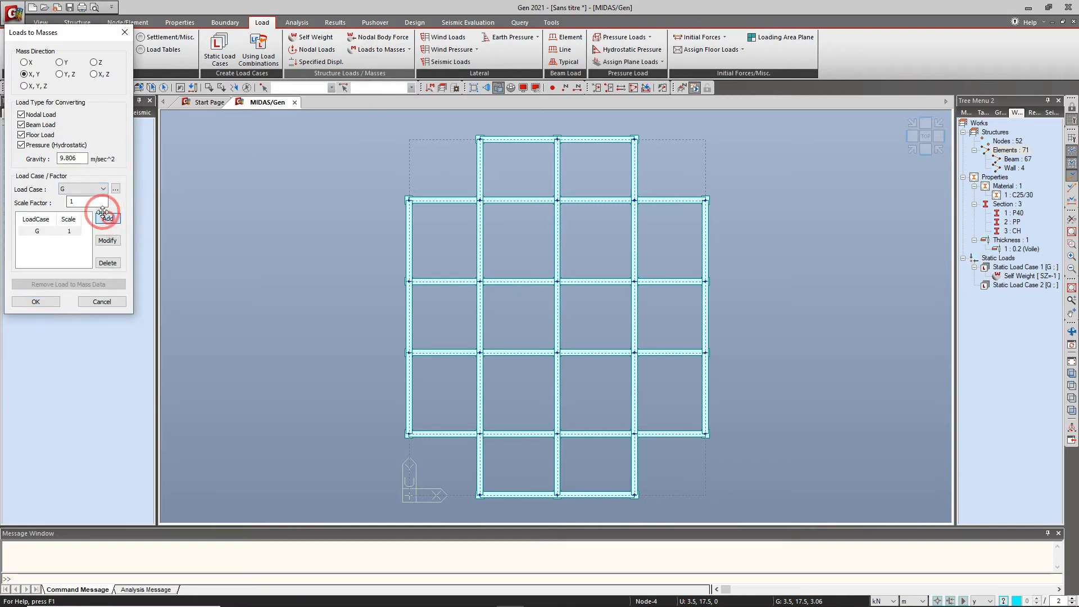
left_click(92, 189)
left_click(92, 206)
left_click_drag(90, 203, 45, 203)
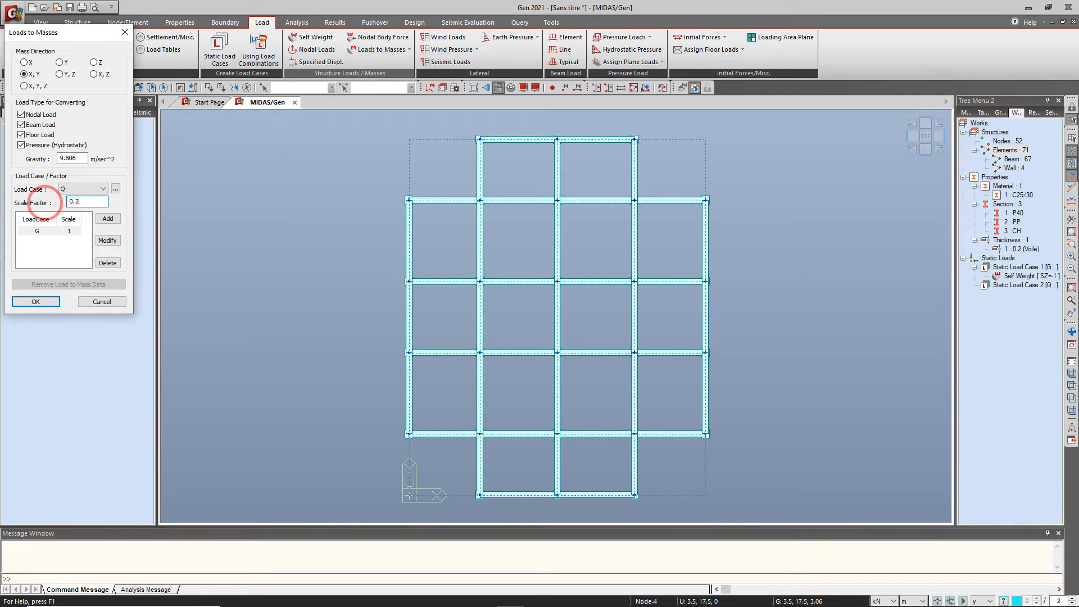
left_click(107, 219)
left_click(35, 301)
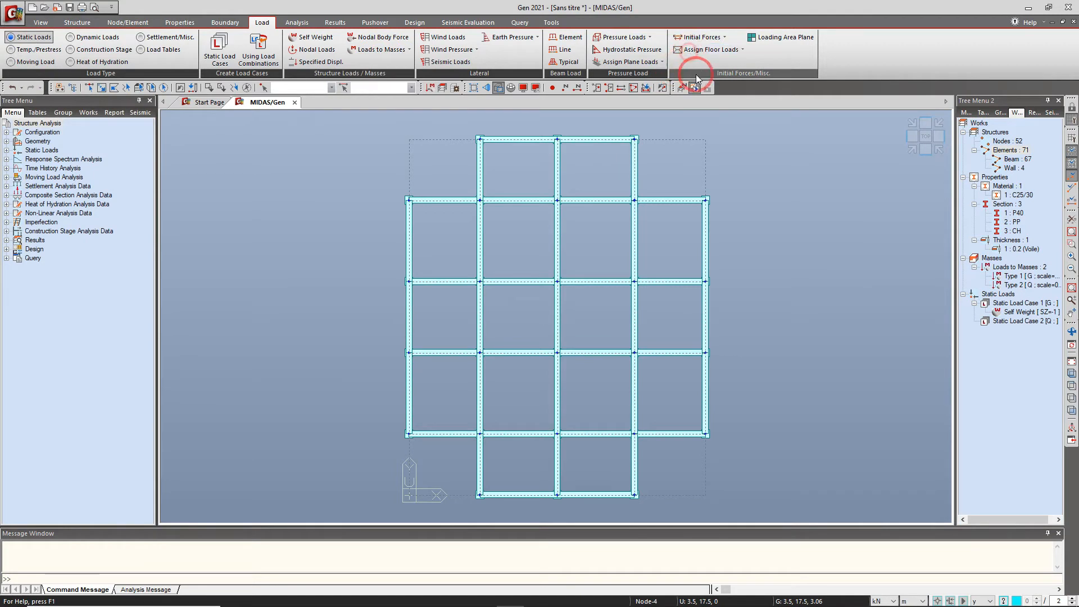
- Start a floor load type named Charge that uses load cases G and Q in rows 5 and 6
left_click(702, 49)
left_click(108, 189)
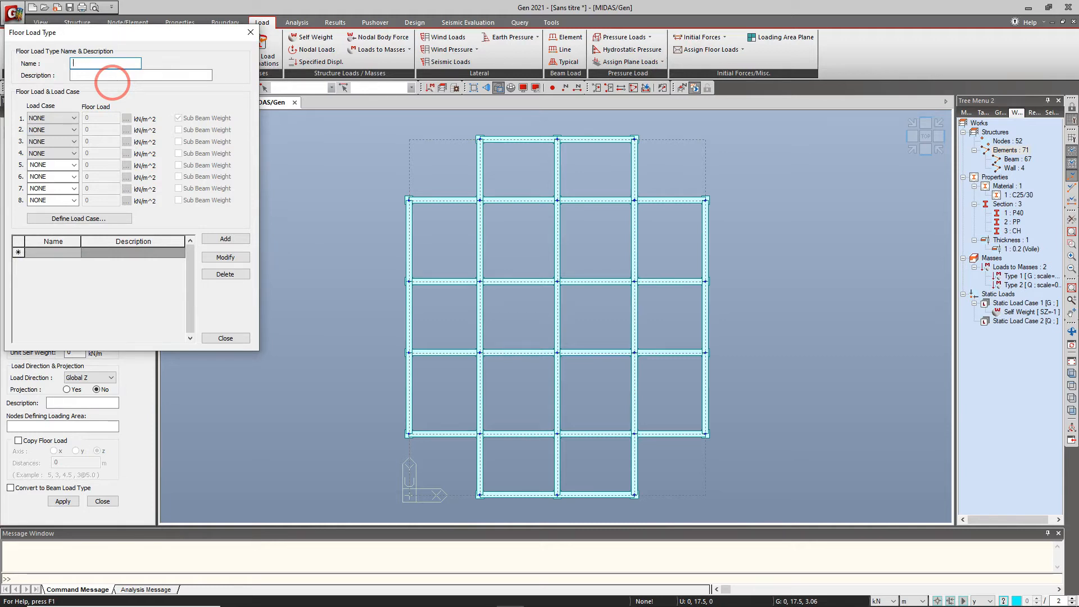
type("Charge")
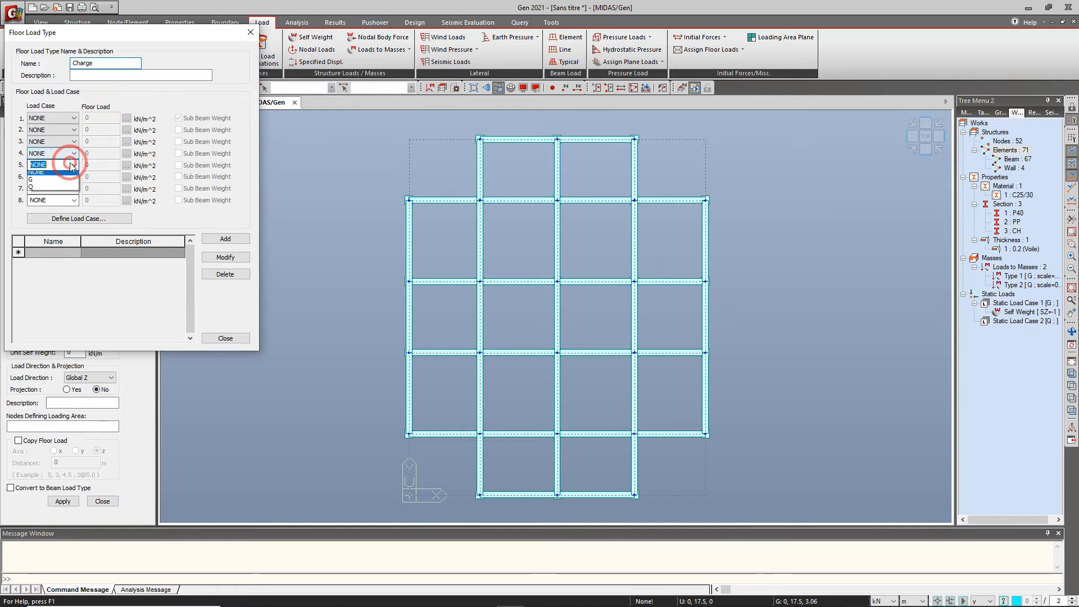
left_click(63, 179)
left_click(61, 177)
left_click(54, 198)
- Set the floor loads to -6 kN/m² for G and -1.5 kN/m² for Q, and add the Charge load type
left_click(99, 179)
left_click(92, 164)
left_click(56, 166)
type("-6")
left_click_drag(93, 176, 38, 176)
type("-1.5")
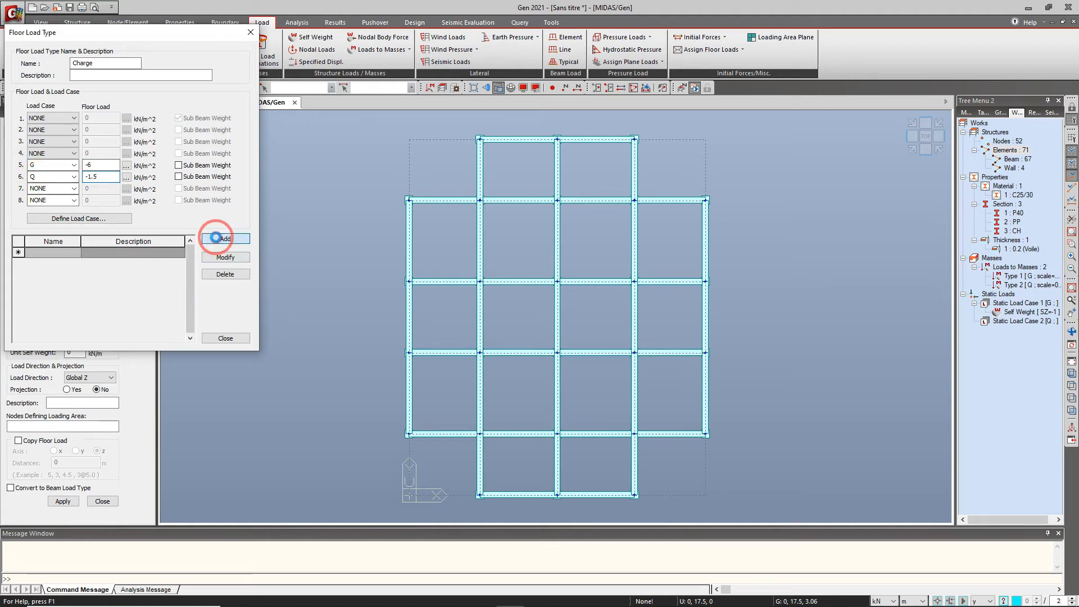
left_click(216, 238)
left_click(224, 337)
- Assign the Charge floor load with One way distribution over the whole floor by tracing the corner nodes of its outer outline
left_click(90, 203)
left_click(84, 213)
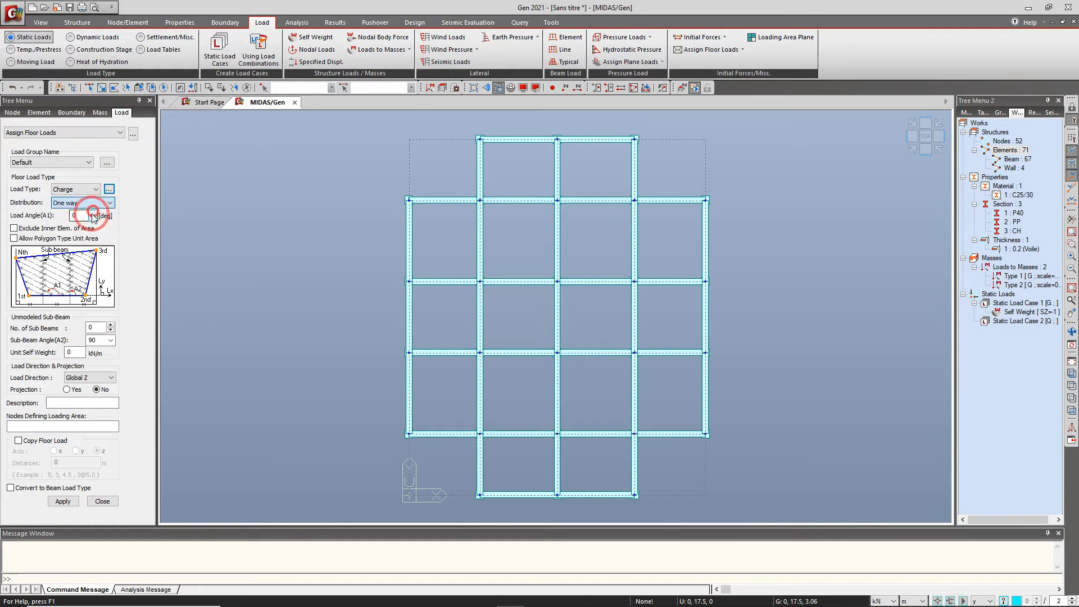
left_click(70, 428)
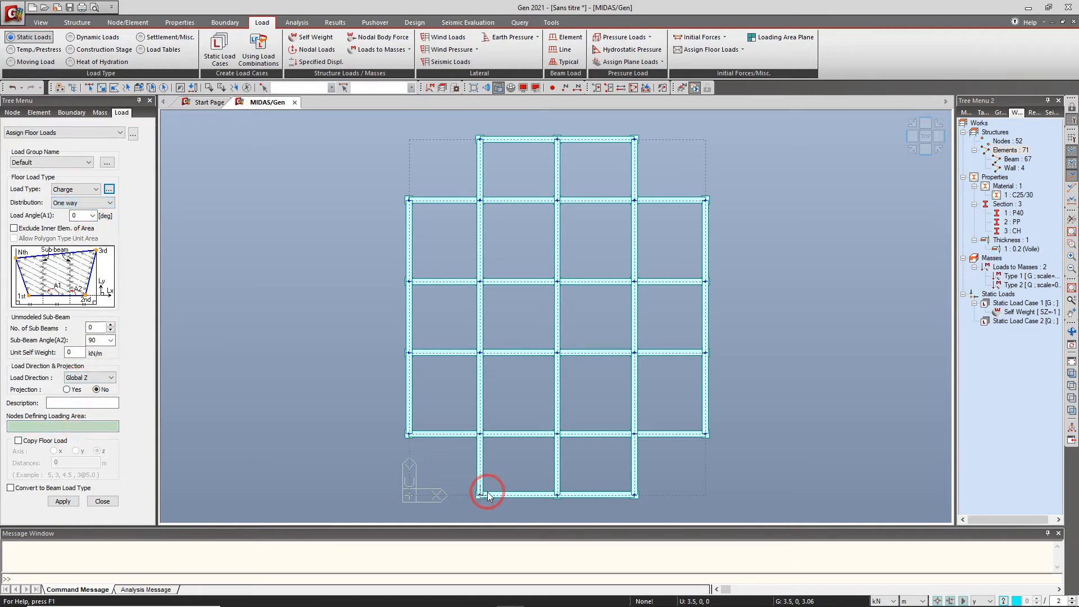
left_click(635, 494)
left_click(635, 434)
left_click(705, 200)
left_click(634, 200)
left_click(635, 138)
left_click(557, 138)
left_click(479, 138)
left_click(480, 201)
left_click(408, 200)
left_click(408, 434)
left_click(479, 434)
left_click(482, 495)
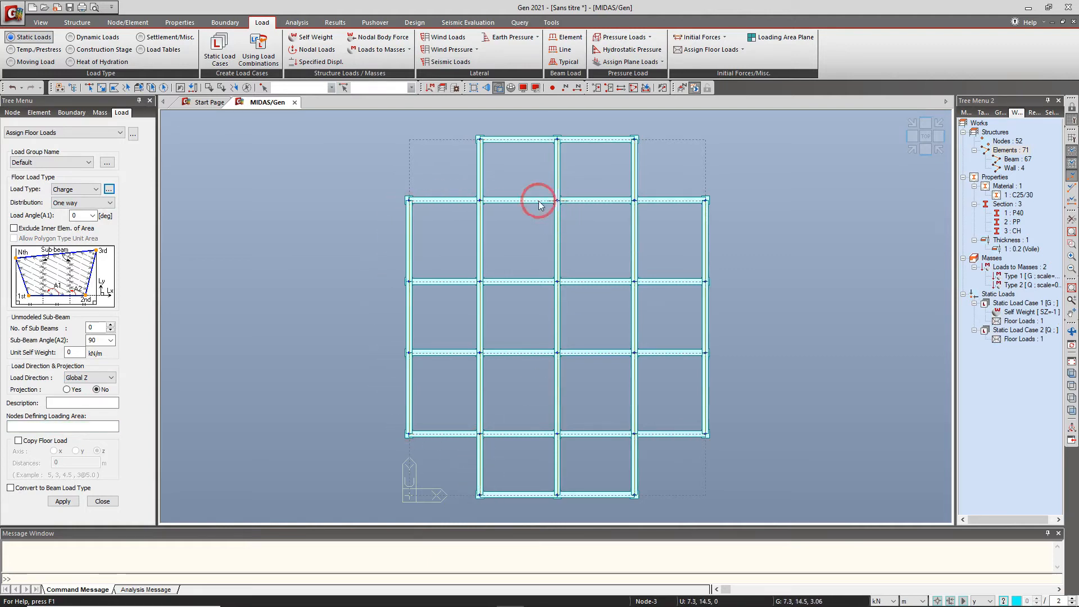
- Turn on the display of Floor Load and Floor Load Name to examine the assigned floor load in plan
left_click(522, 88)
left_click(544, 190)
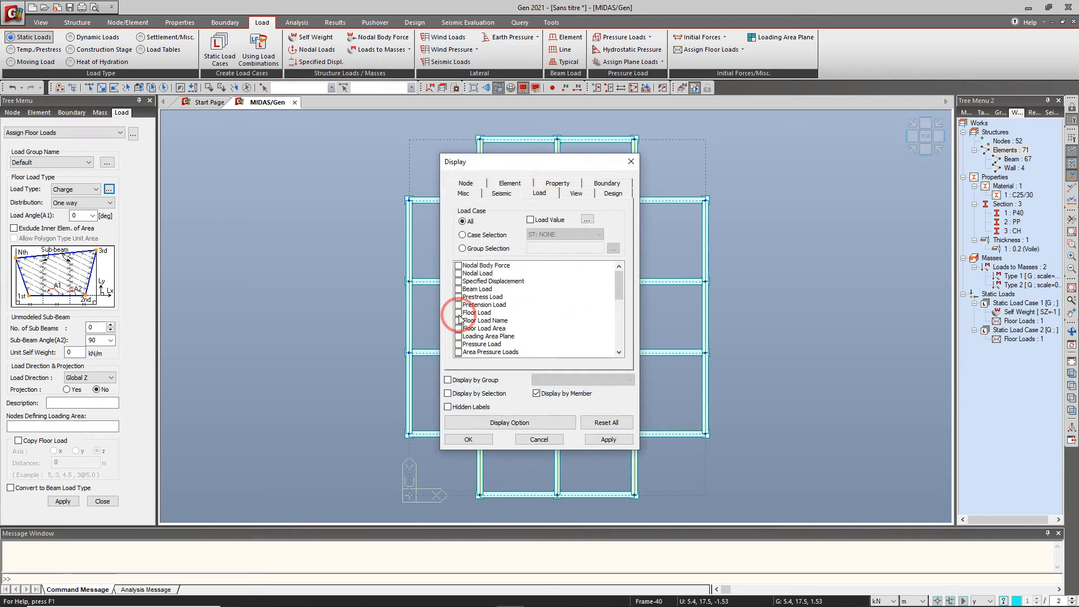
left_click(458, 313)
left_click_drag(514, 167, 258, 152)
left_click(350, 425)
left_click(201, 304)
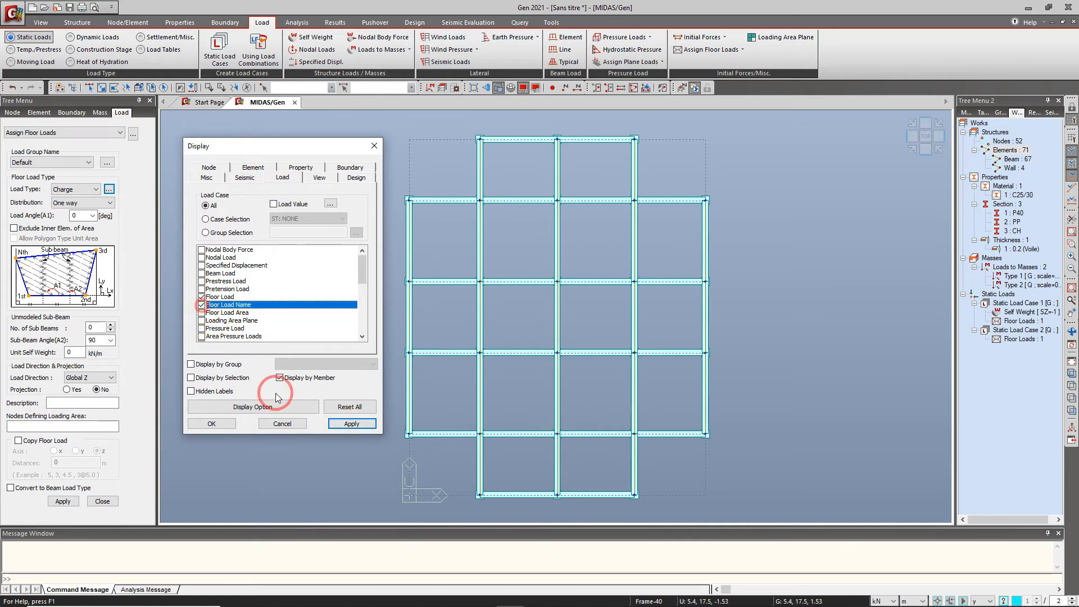
left_click(352, 424)
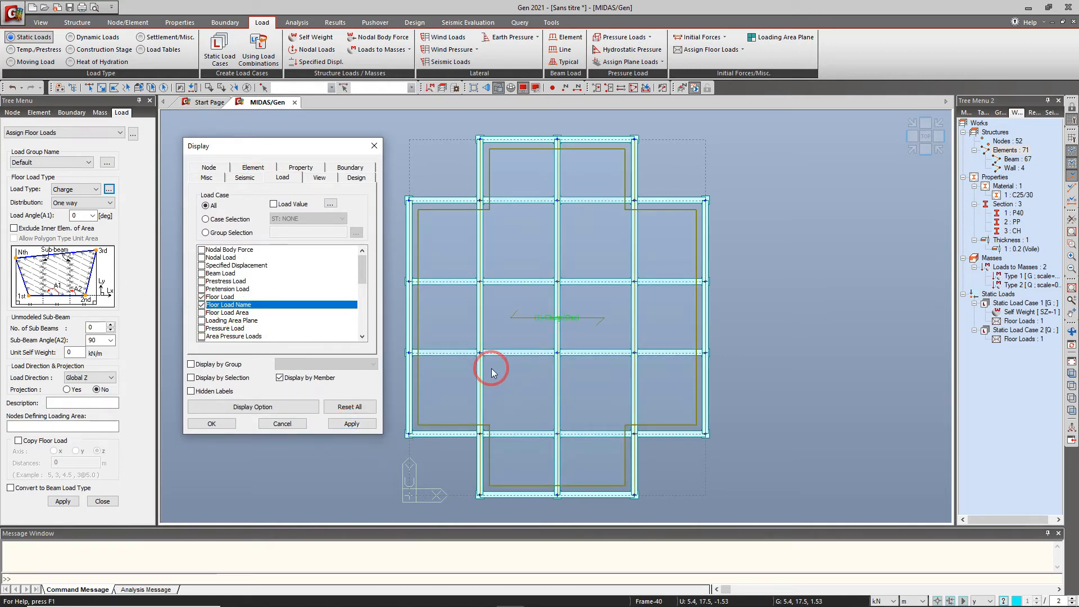
- Display Floor Load Area instead of Floor Load and inspect the loaded area in isometric and top views
left_click(201, 313)
left_click(202, 297)
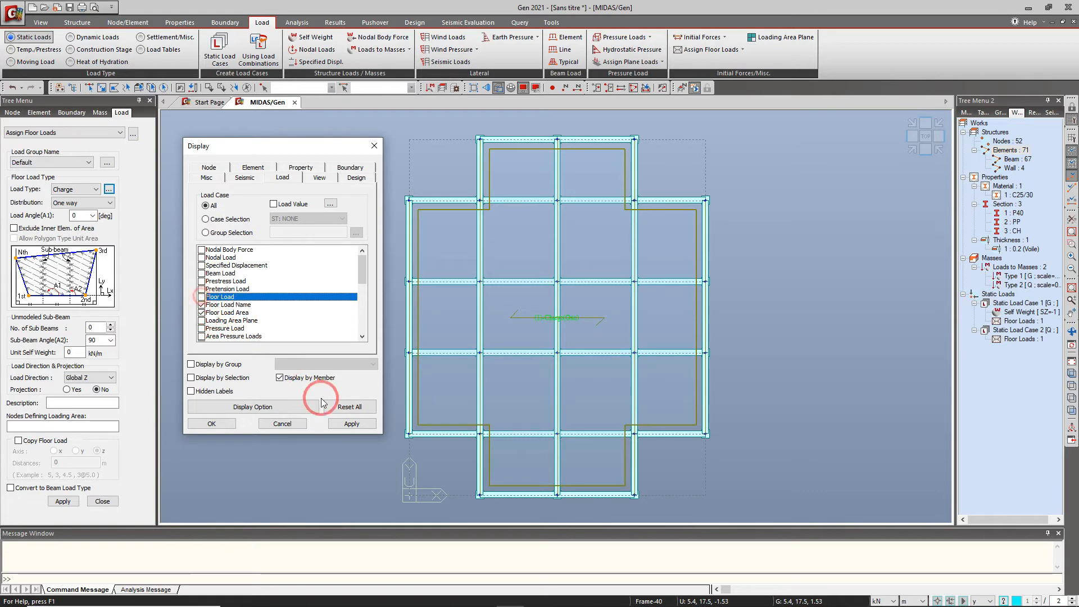
left_click(225, 426)
left_click(914, 151)
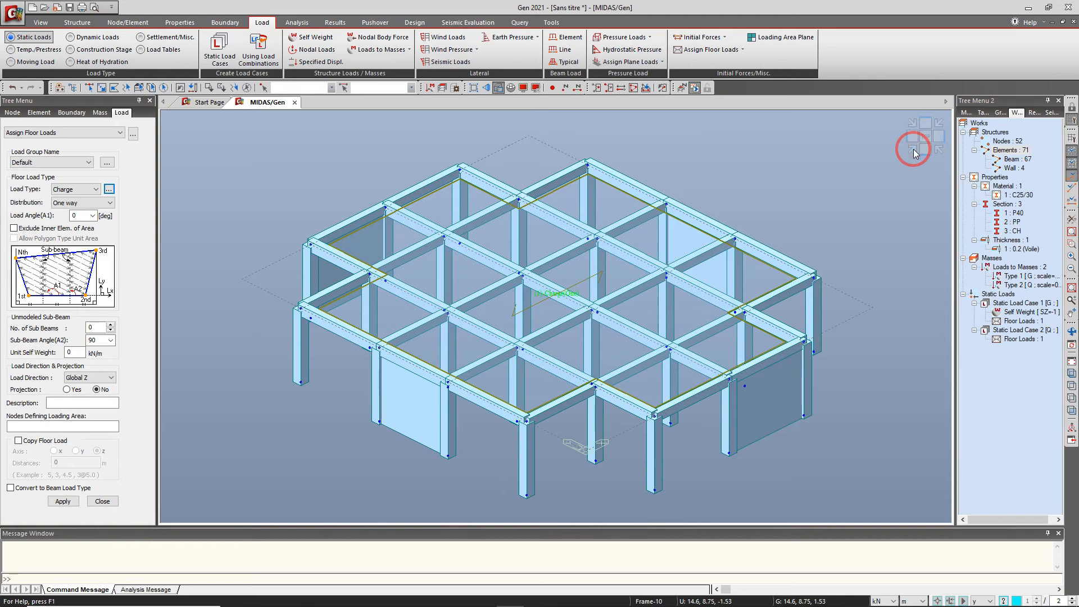
left_click(924, 136)
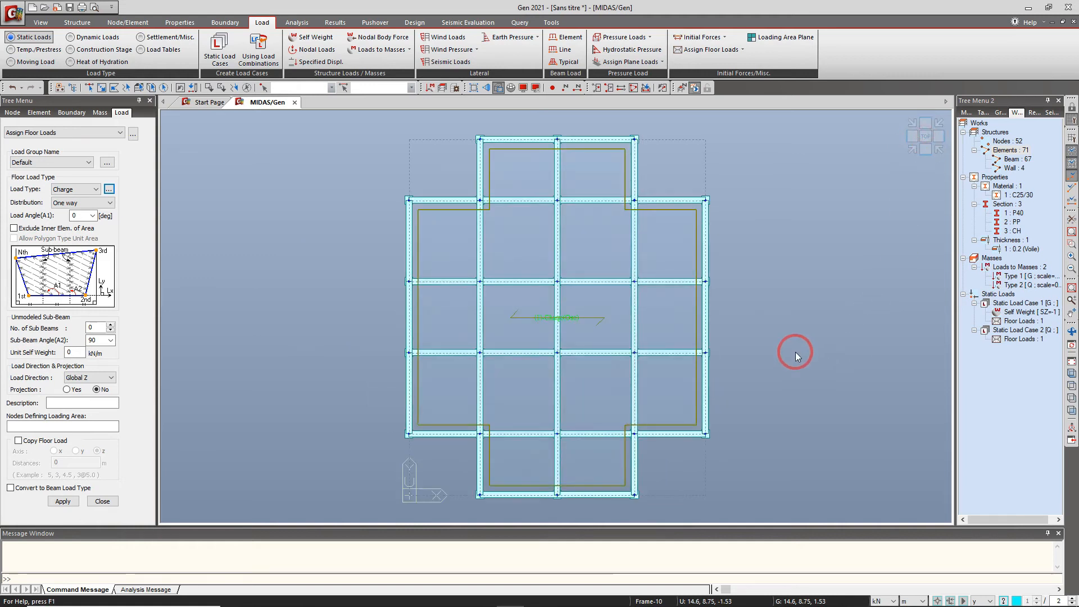
- Hide the Floor Load Name and Floor Load Area display and return to the isometric view
left_click(523, 87)
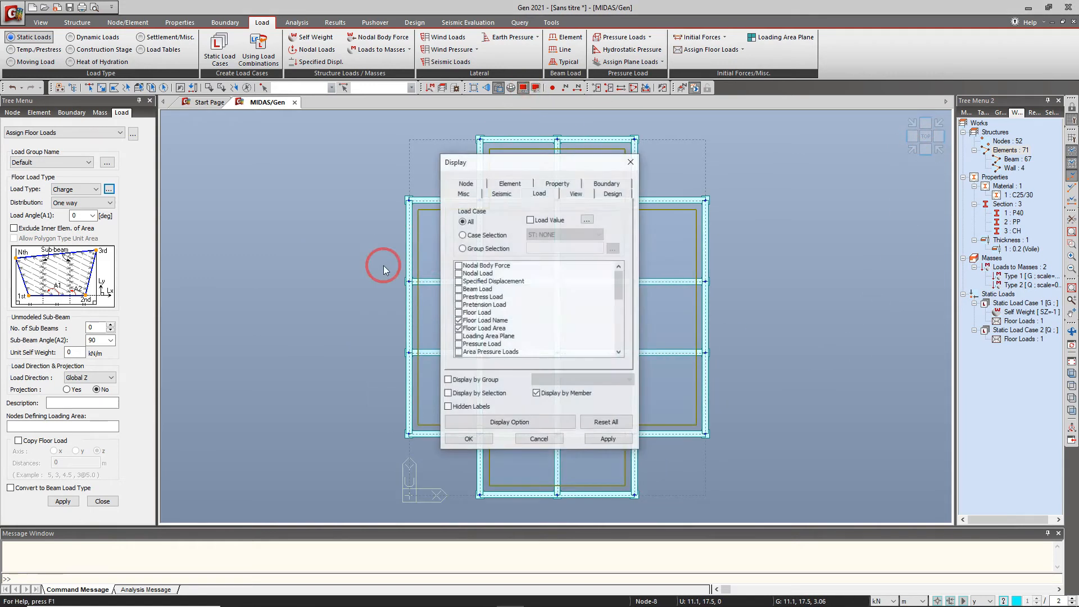
left_click(459, 320)
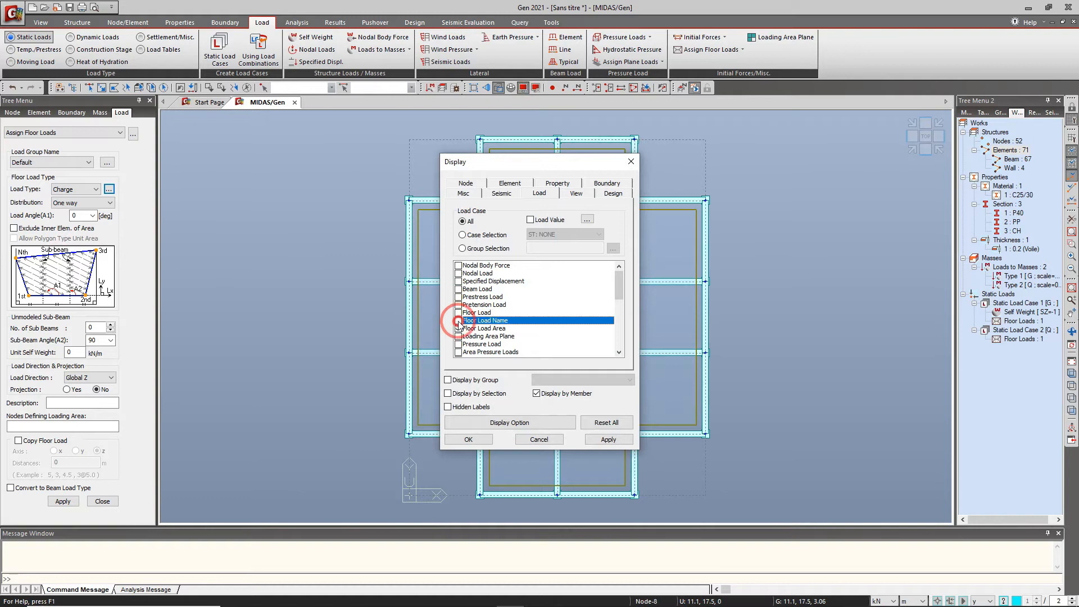
left_click(473, 441)
left_click(911, 150)
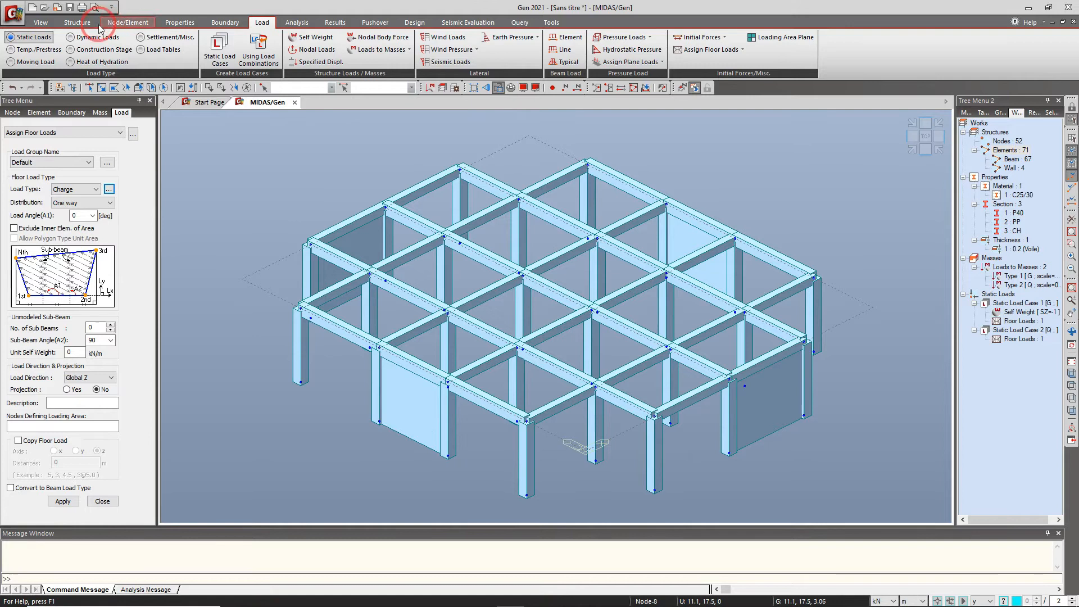
- Add a Building Generation operation with 4 copies at a global Z distance of 3.06 m
left_click(77, 23)
left_click(158, 77)
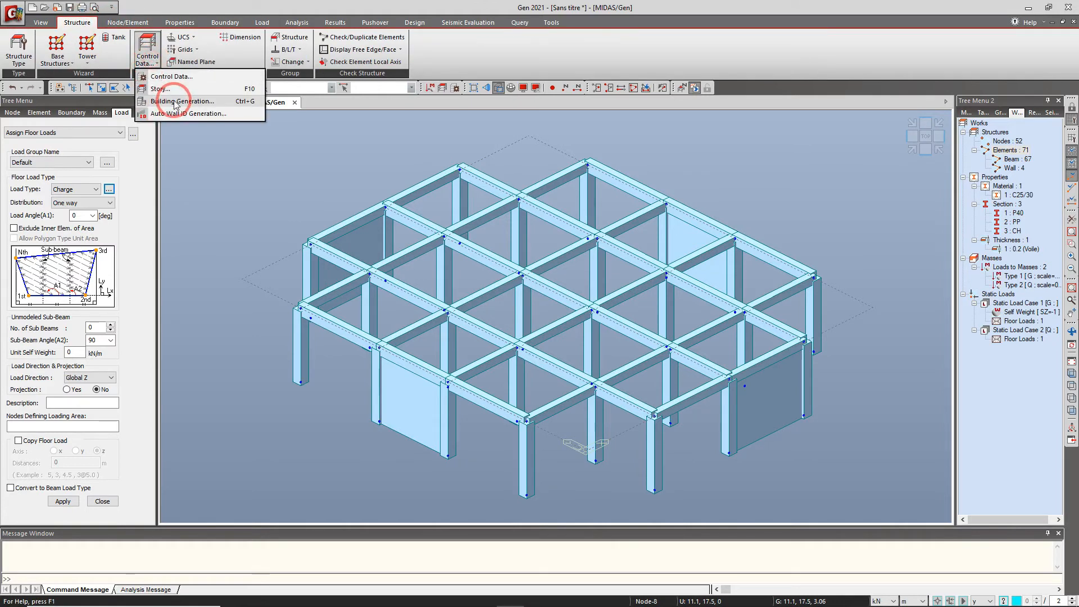
left_click(176, 119)
double_click(102, 180)
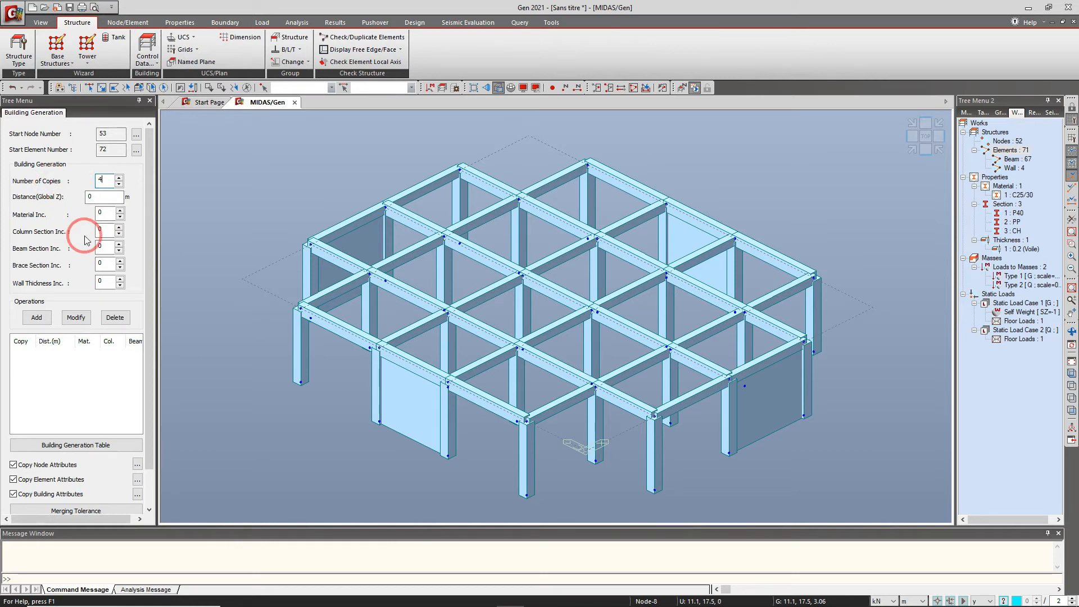
left_click_drag(104, 207, 67, 203)
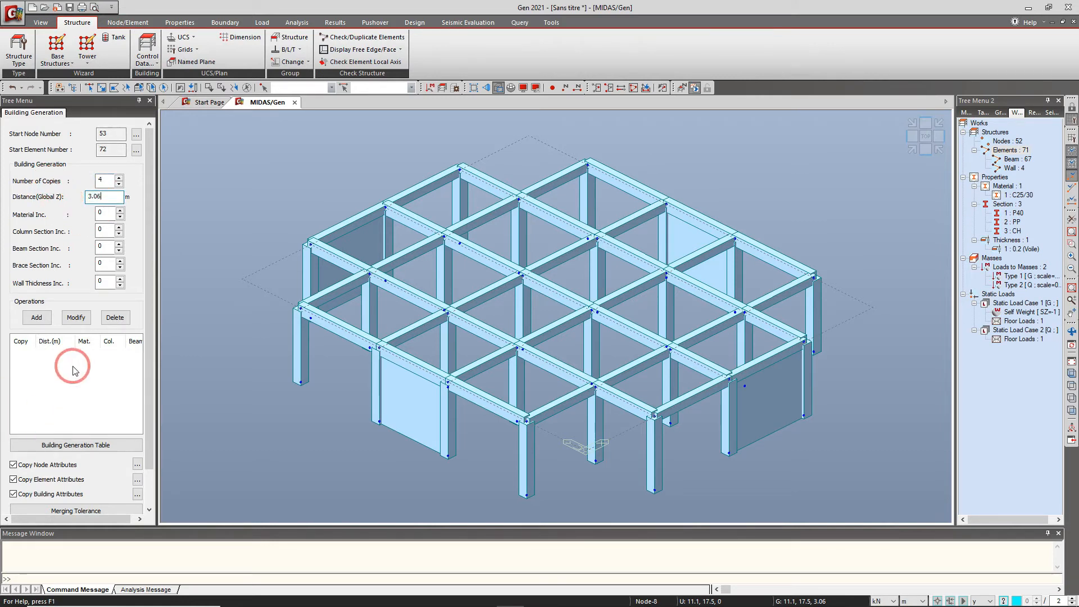
left_click(36, 317)
left_click_drag(150, 284, 147, 330)
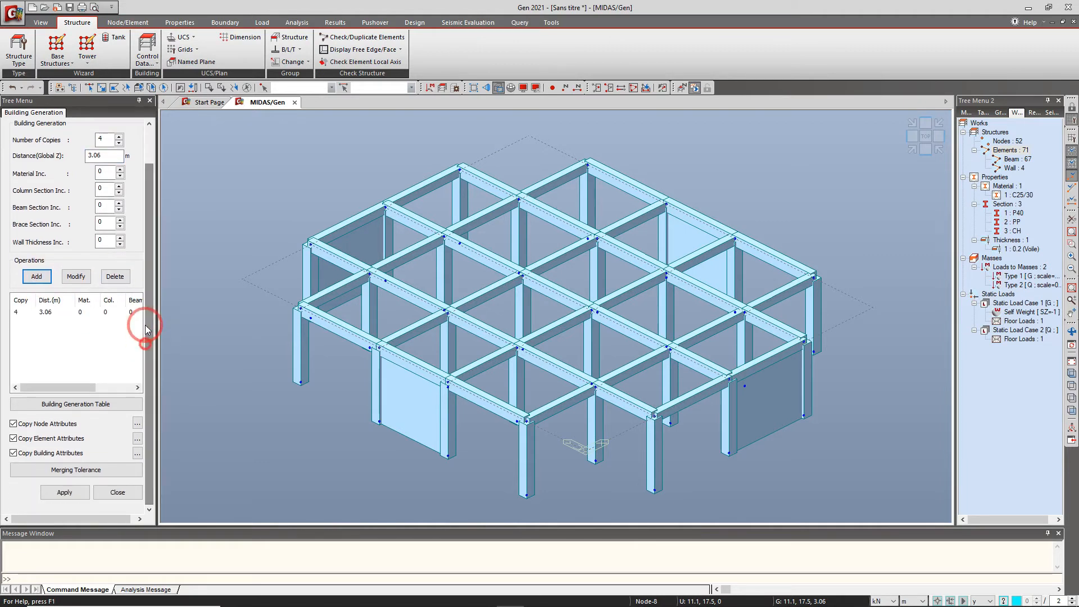
left_click(157, 88)
left_click(499, 374)
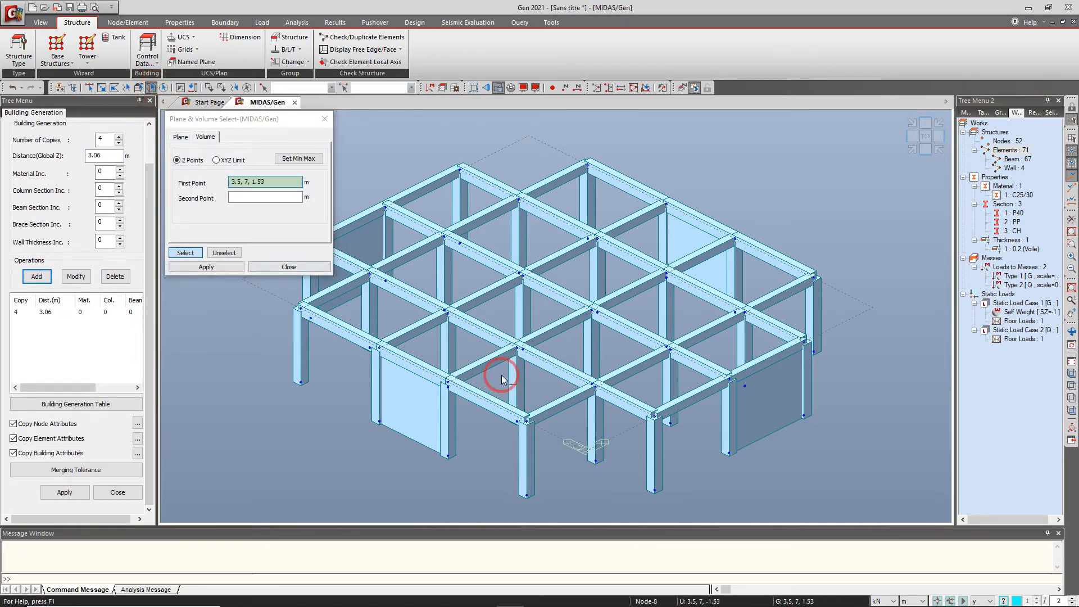
left_click(286, 266)
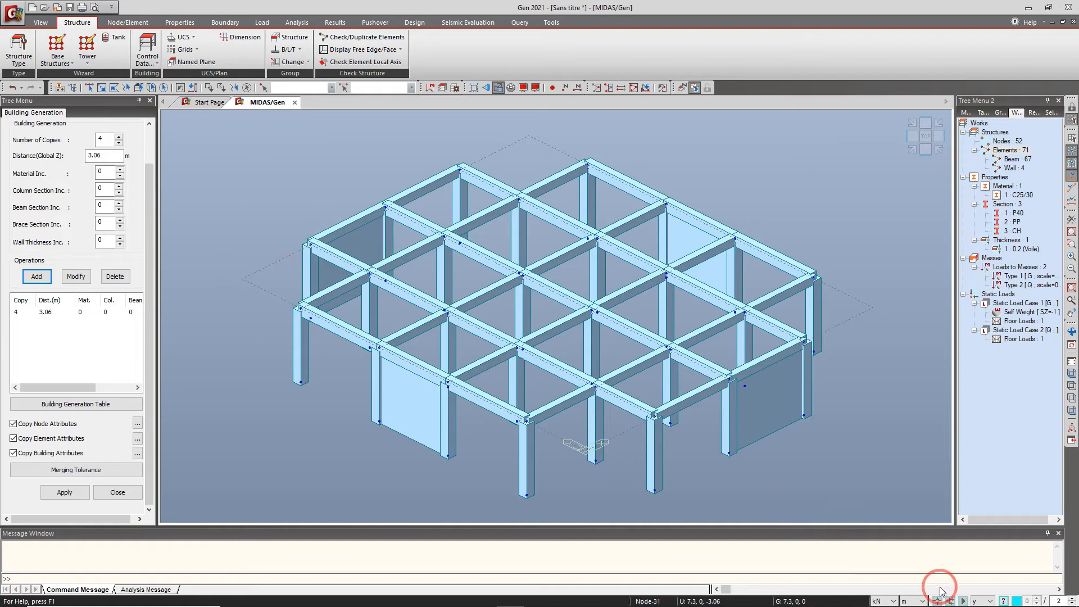
- Set the selection filter to none, select the whole storey and generate the building copies, showing the full building in isometric view
left_click(981, 601)
left_click(979, 549)
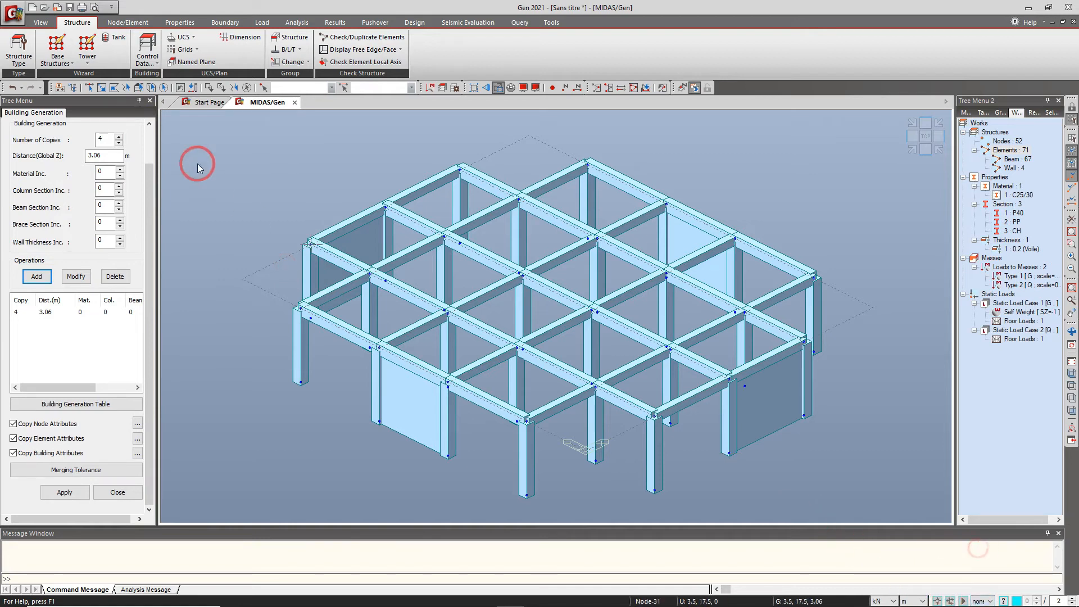
left_click(168, 88)
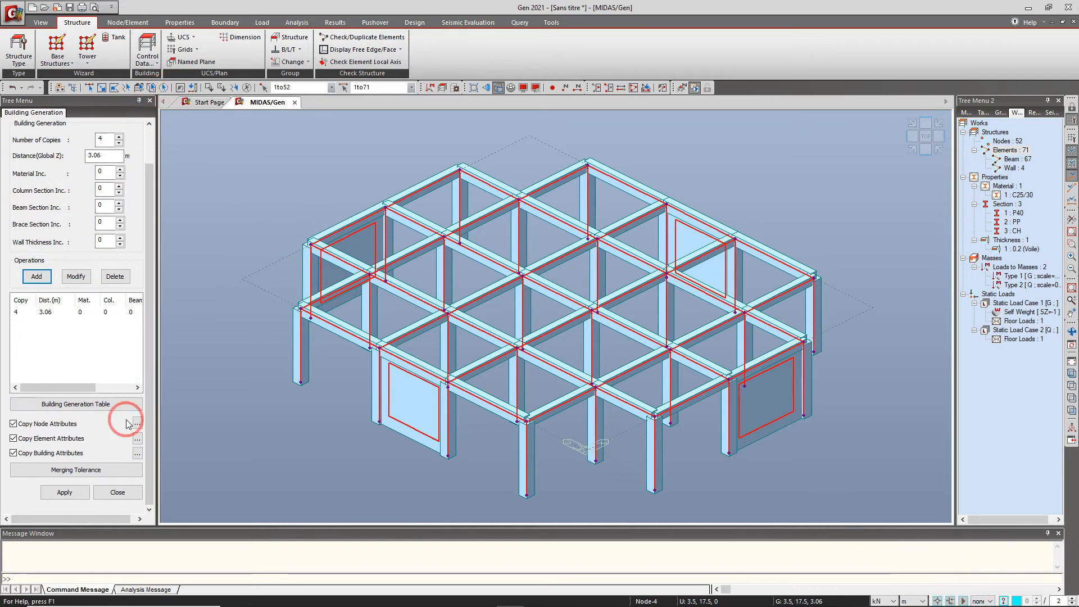
left_click(64, 492)
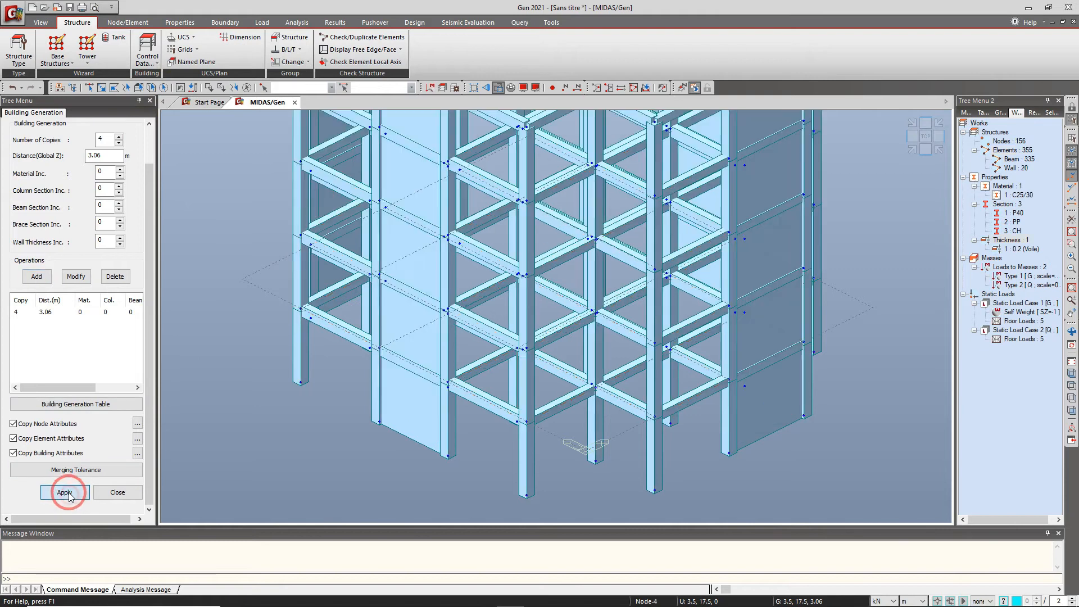
left_click(909, 151)
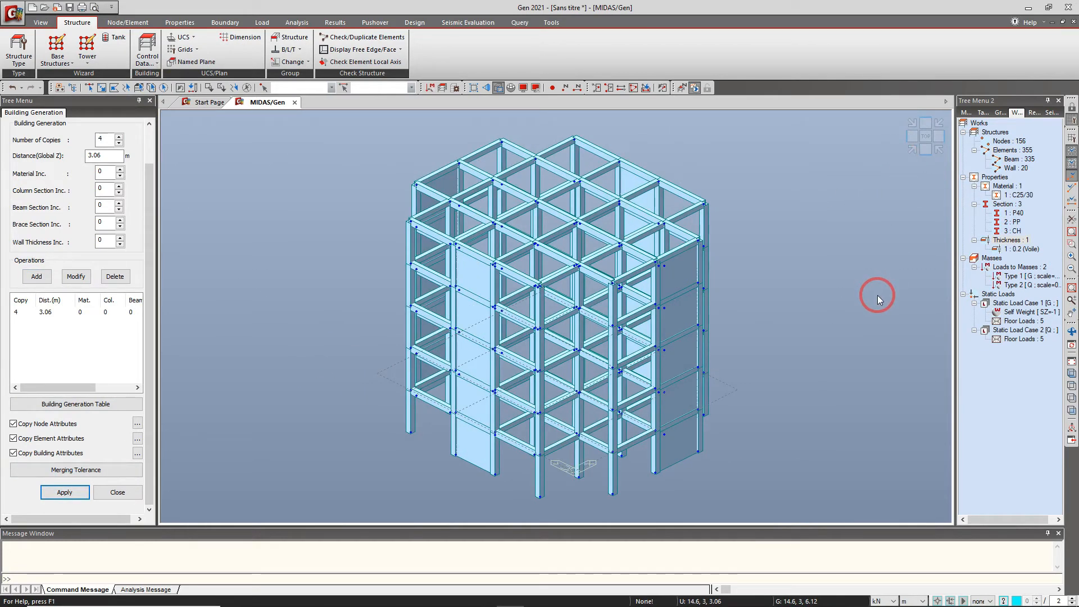
- Review the self weight definition of load case G
left_click(179, 22)
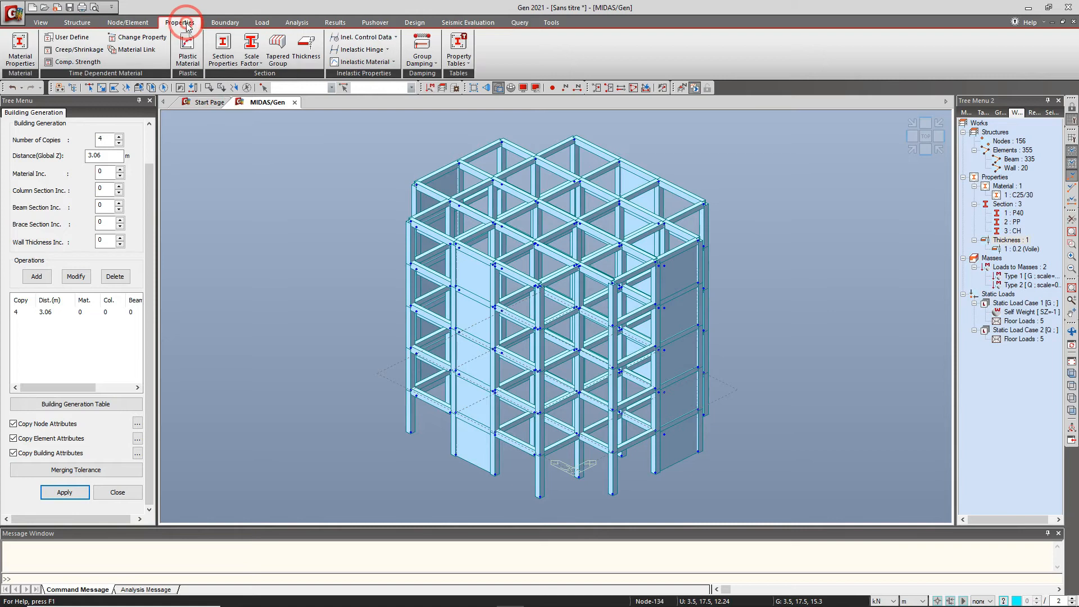
left_click(262, 23)
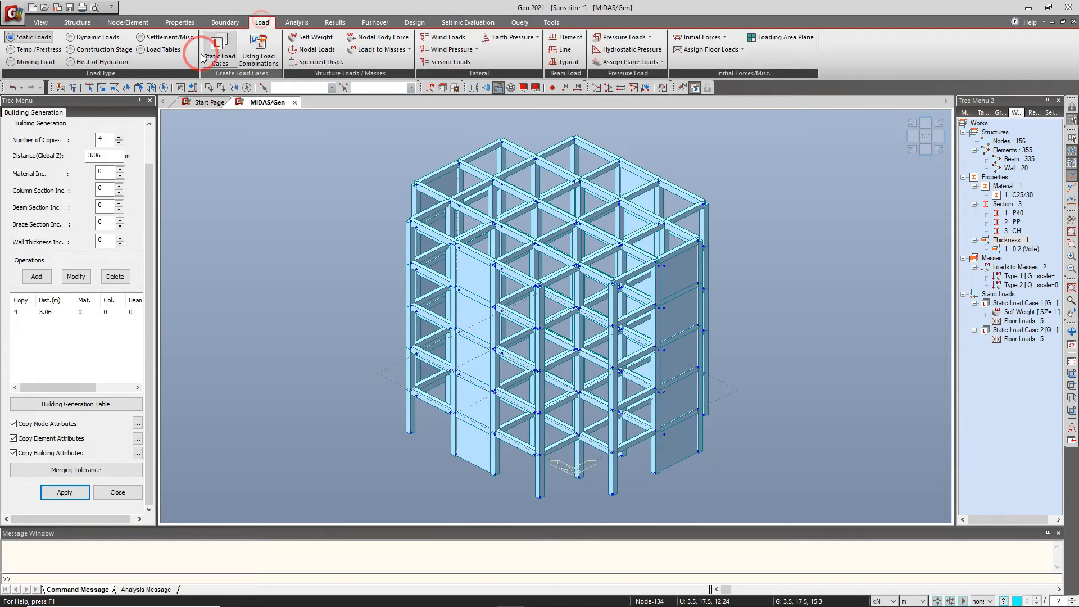
left_click(313, 37)
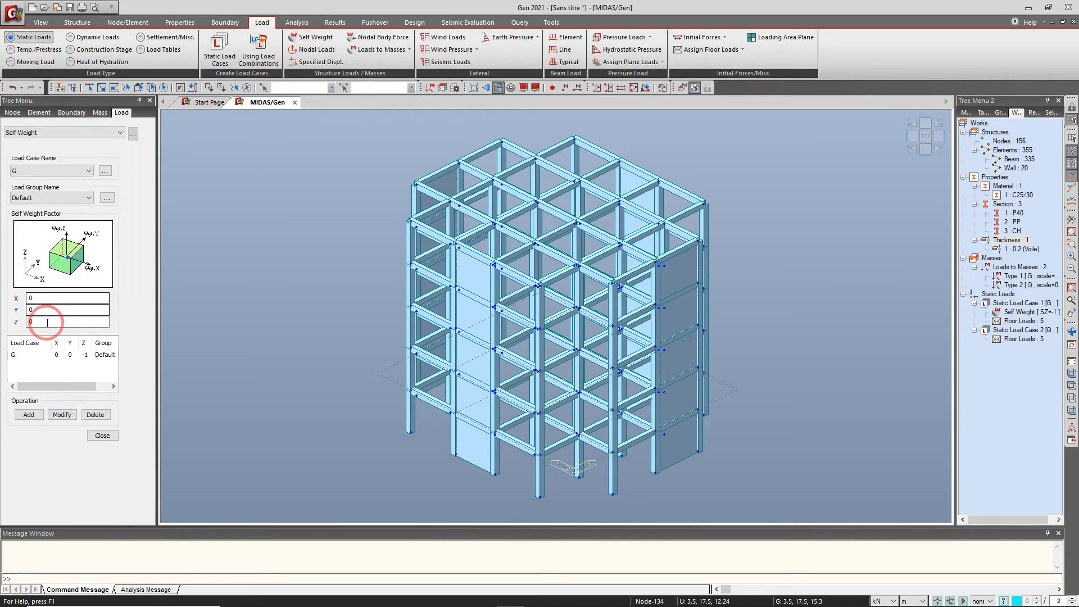
left_click(103, 436)
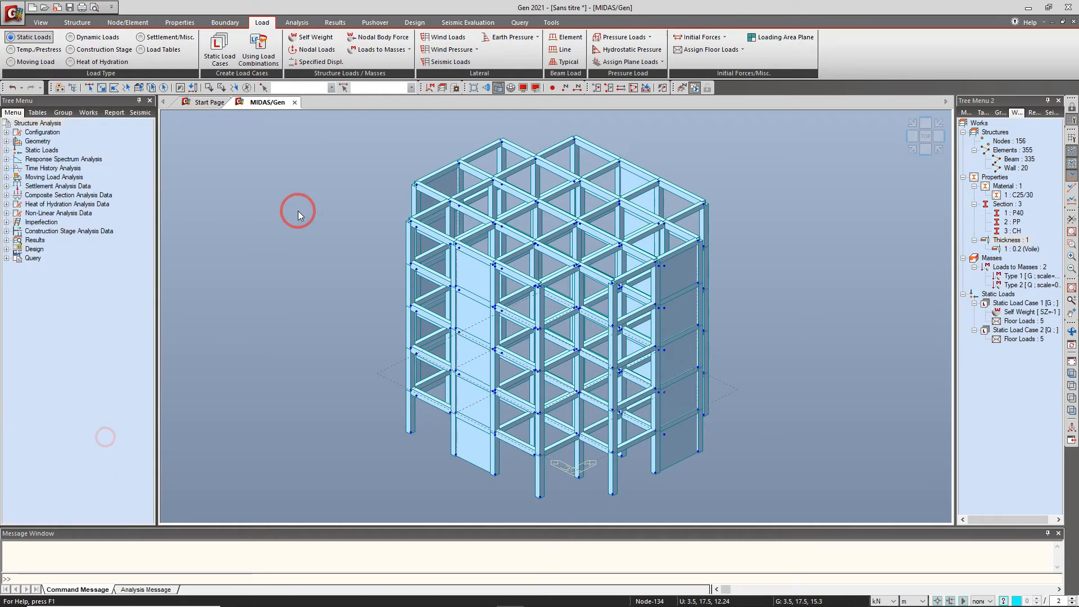
- Reapply the loads-to-masses conversion for load cases G and Q to the generated building
left_click(378, 52)
left_click(37, 231)
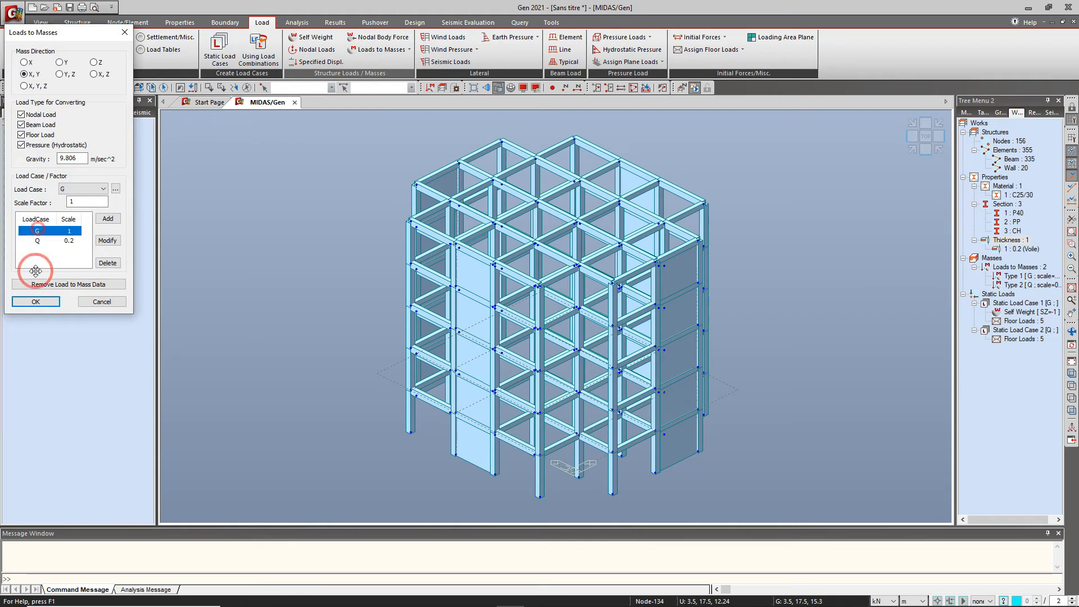
left_click(35, 302)
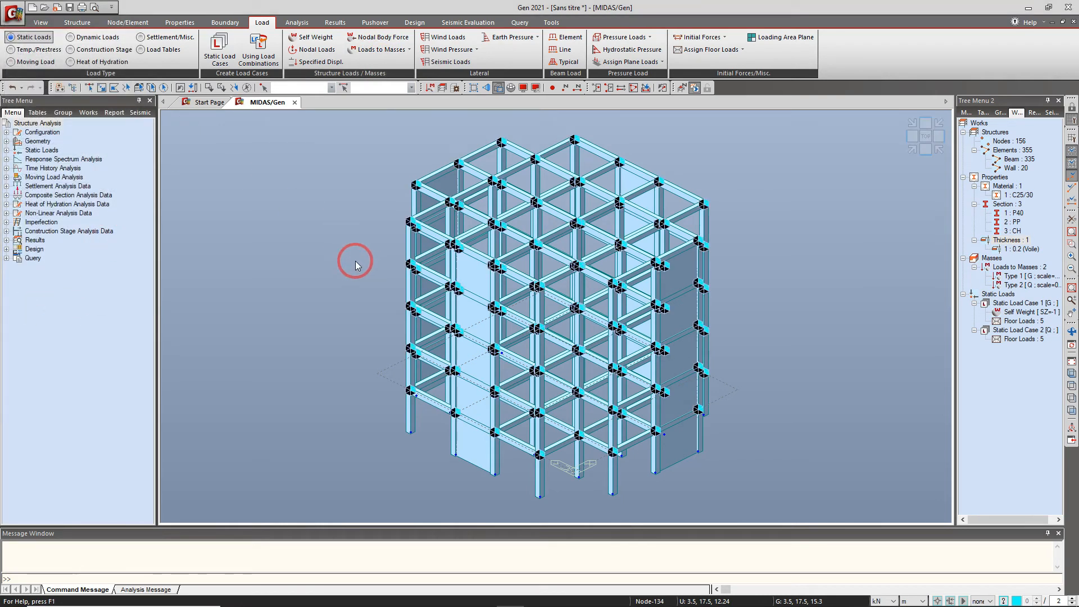
- Select all base nodes in a side view and add fixed supports to them with D-ALL, R-ALL and Rw restrained
left_click(926, 149)
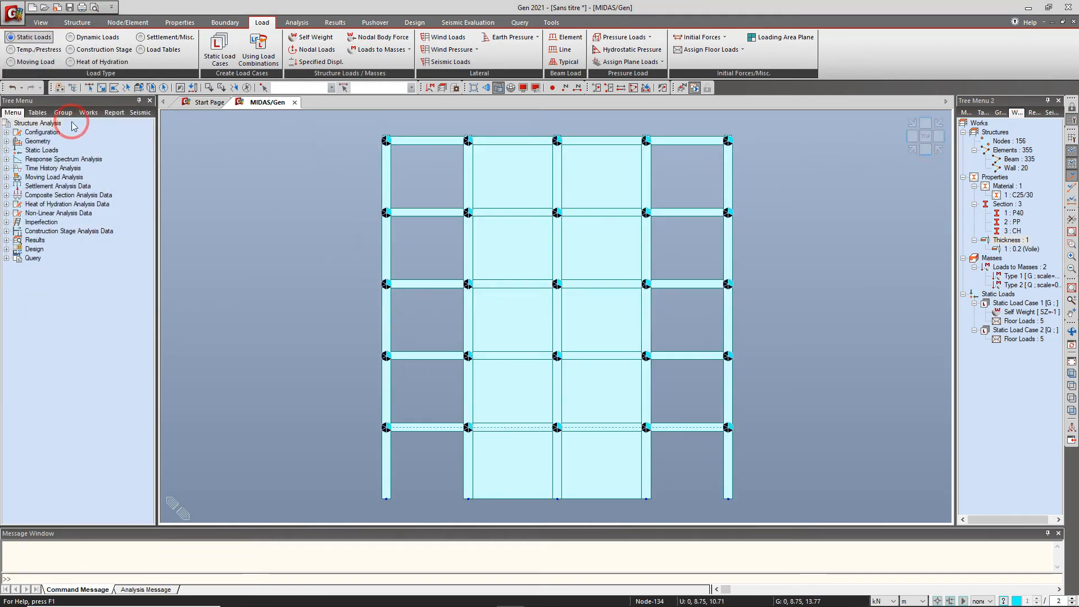
left_click(89, 88)
left_click_drag(349, 475, 726, 497)
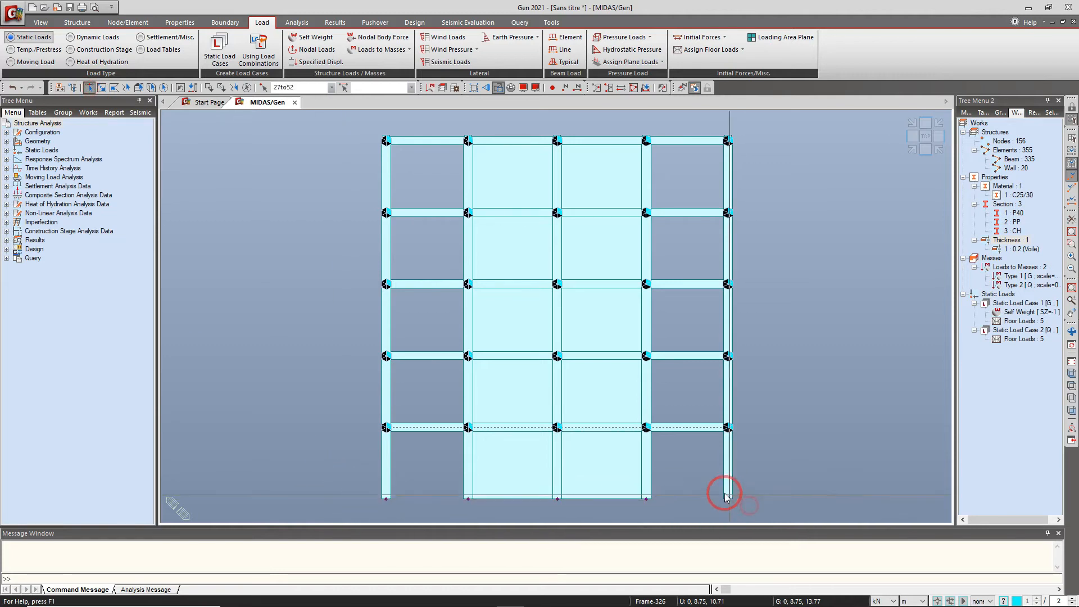
left_click(224, 22)
left_click(11, 61)
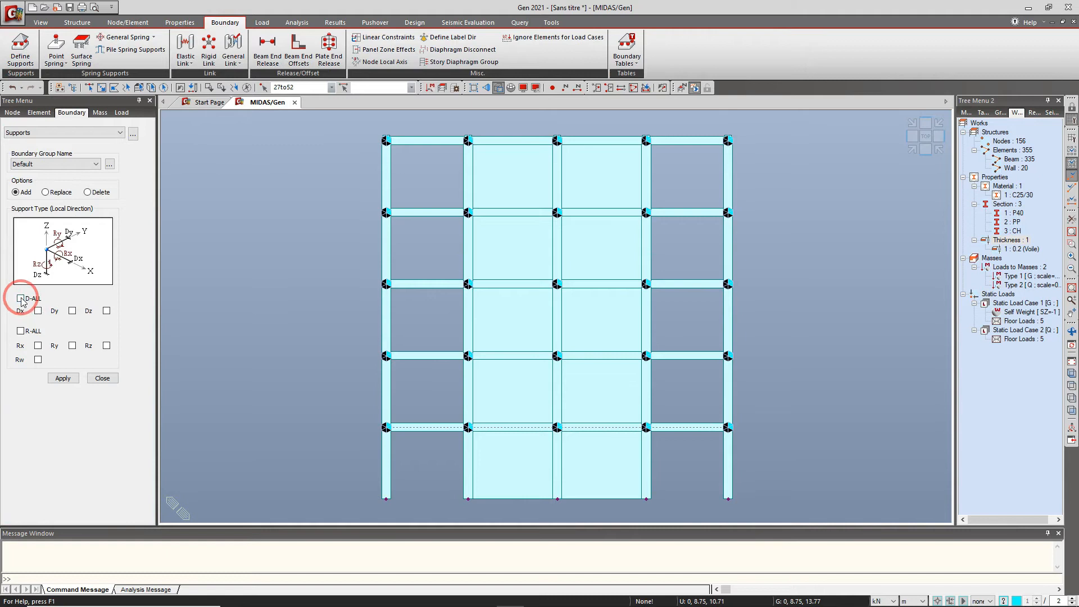
left_click(21, 331)
left_click(63, 377)
left_click(102, 378)
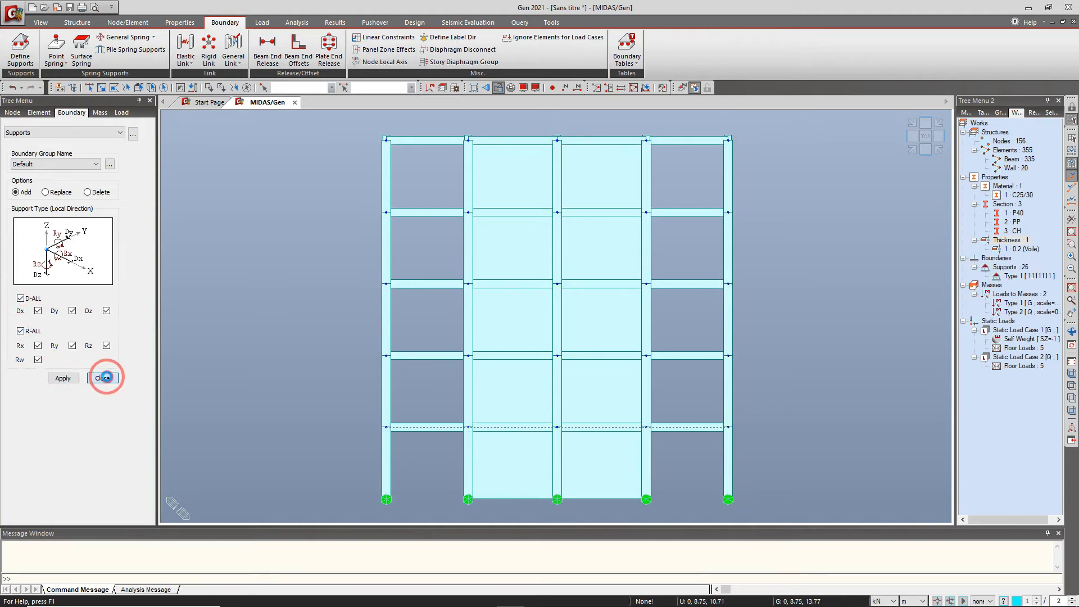
- Add a response spectrum function named RPA with normalized acceleration and enter a period of 0 in its first row
left_click(262, 23)
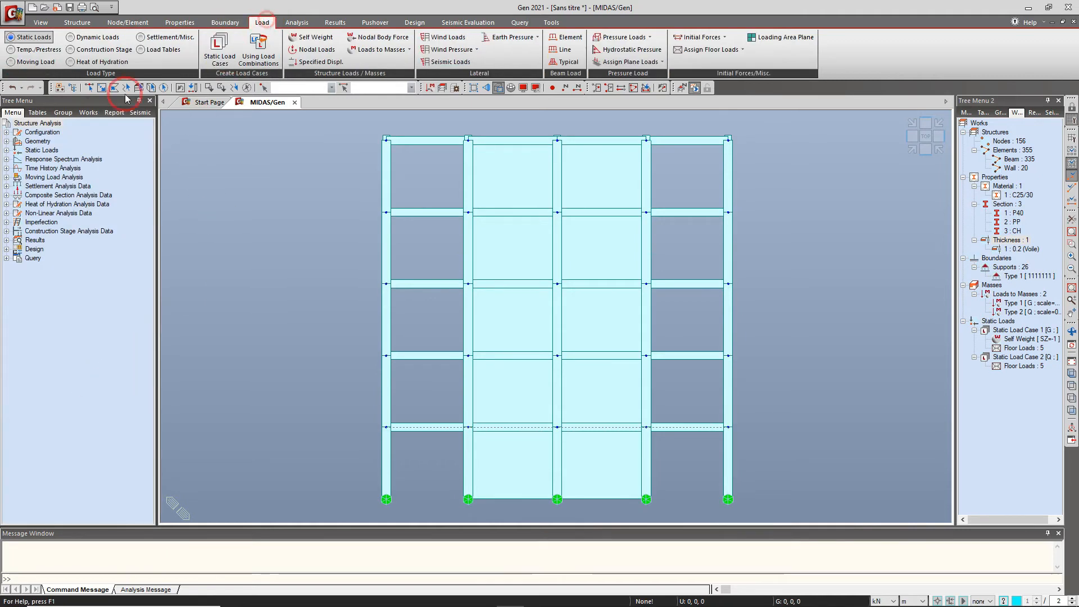
left_click(70, 37)
left_click(226, 45)
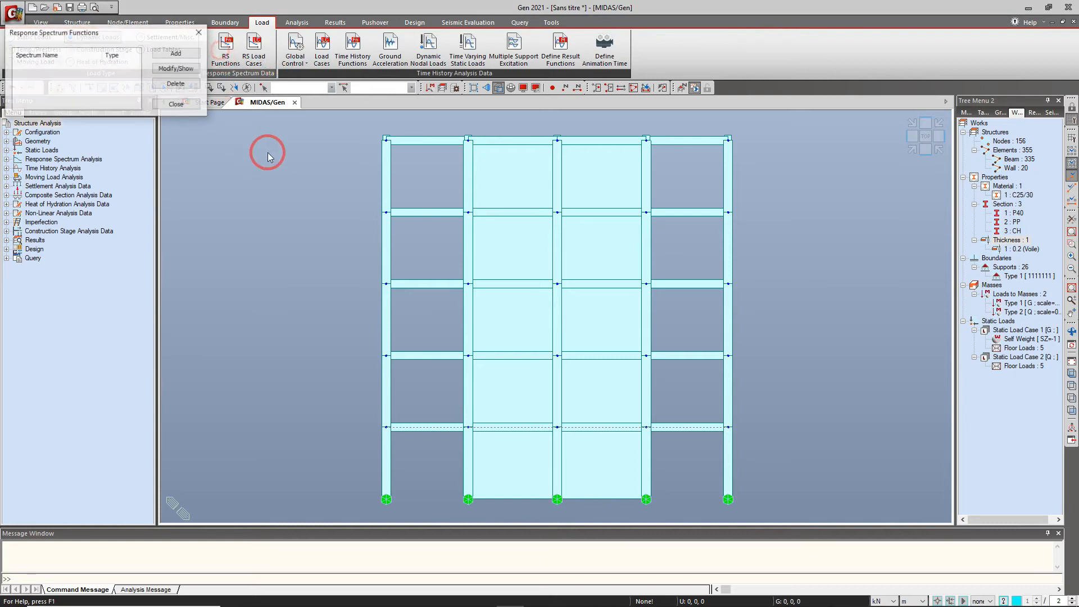
left_click(166, 54)
left_click(92, 163)
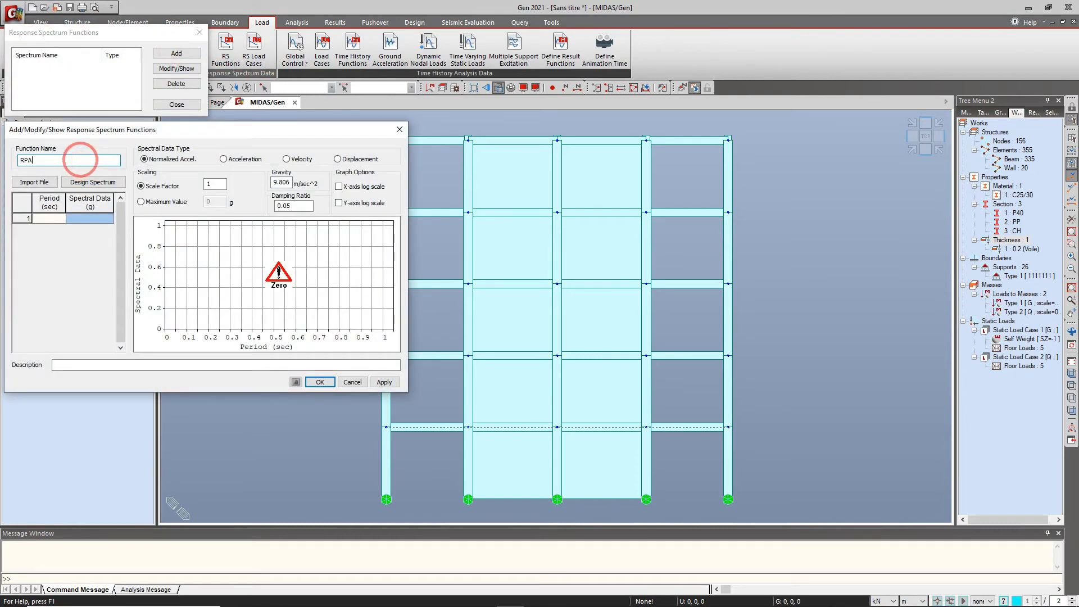
left_click(50, 221)
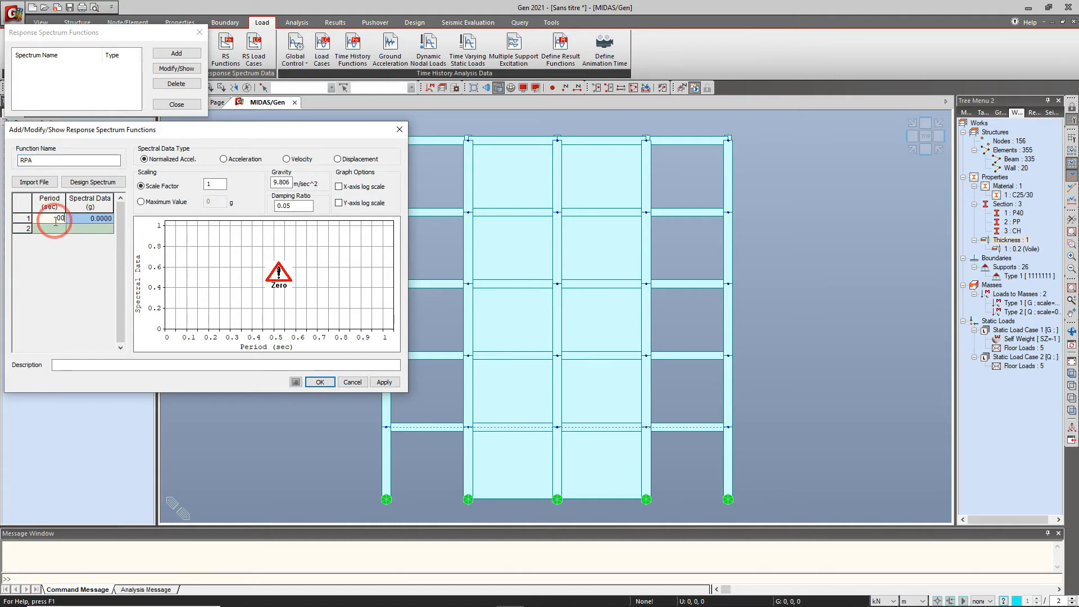
left_click(79, 230)
- Switch to Excel and open the recent RPA99_MSE99 spectrum workbook
mouse_move(474, 602)
left_click(374, 596)
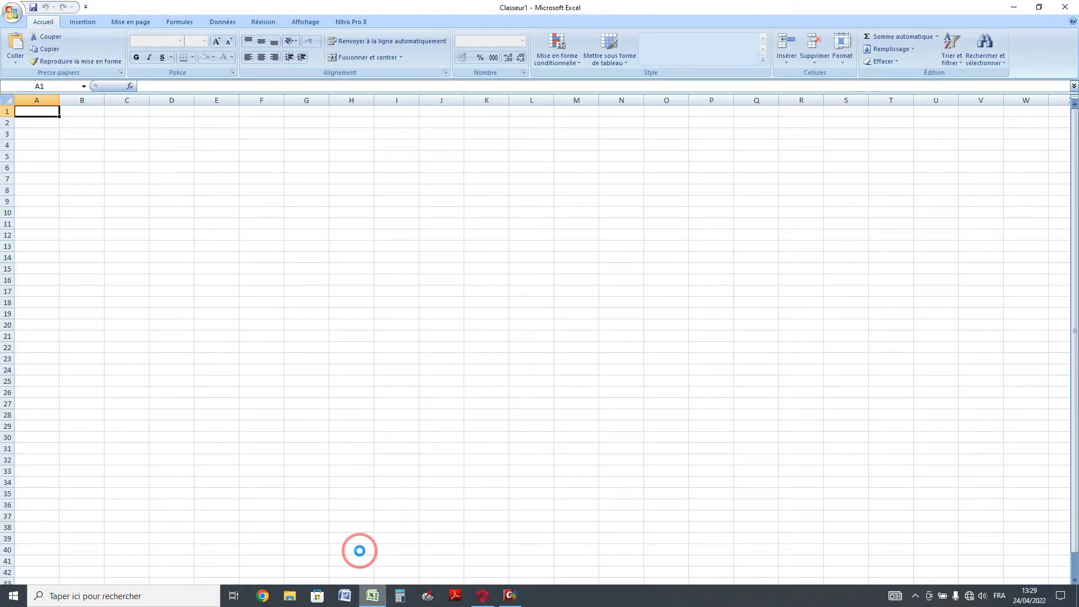
left_click(12, 11)
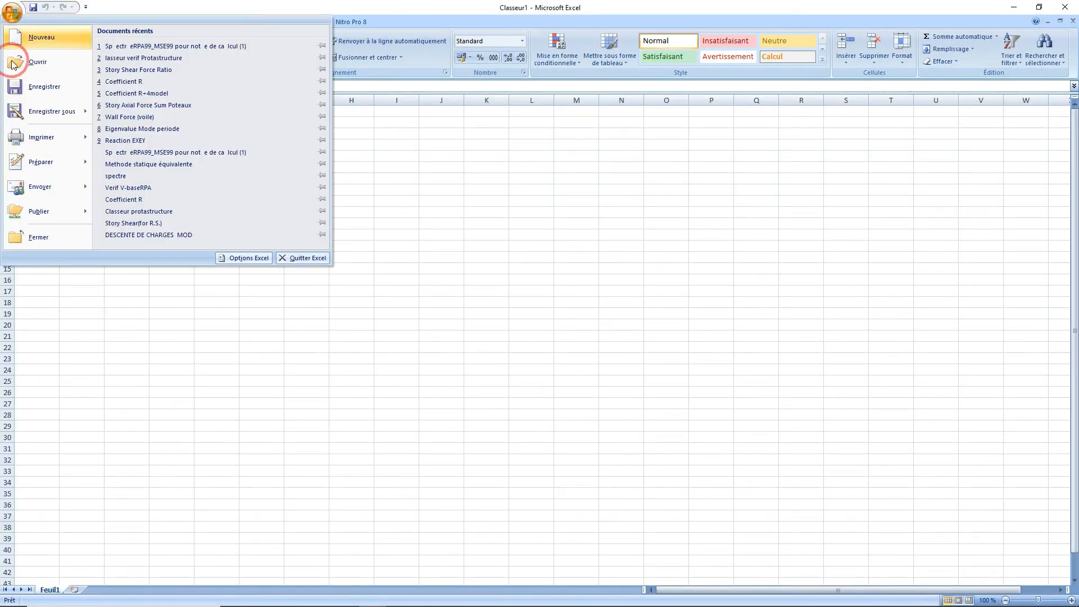
left_click(174, 47)
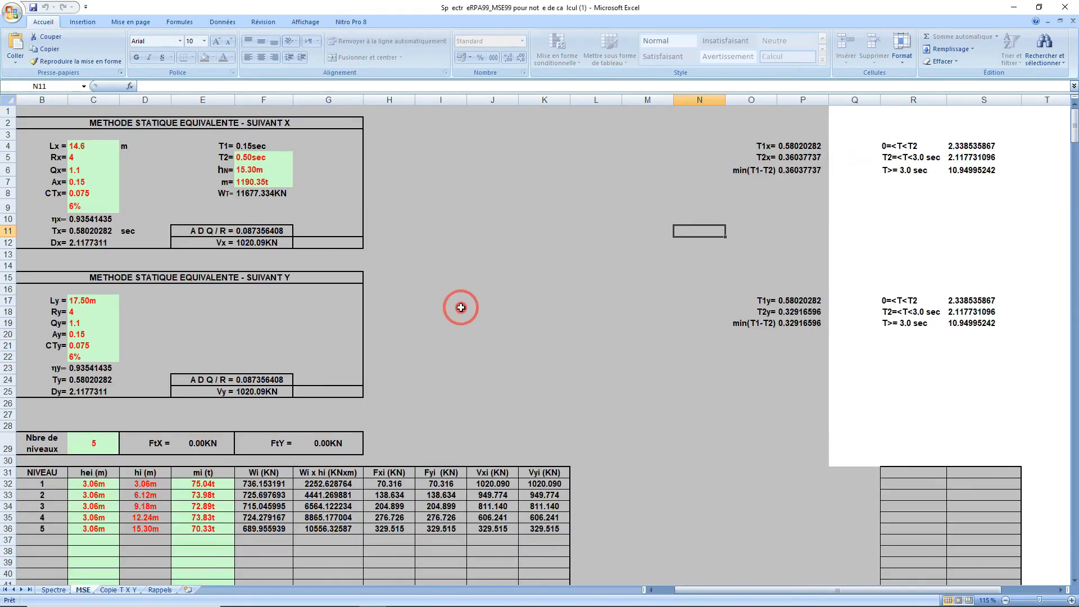
- Examine the Spectre sheet's zone, site, damping, quality and behaviour parameters and the RPA 99 response curve
left_click(461, 308)
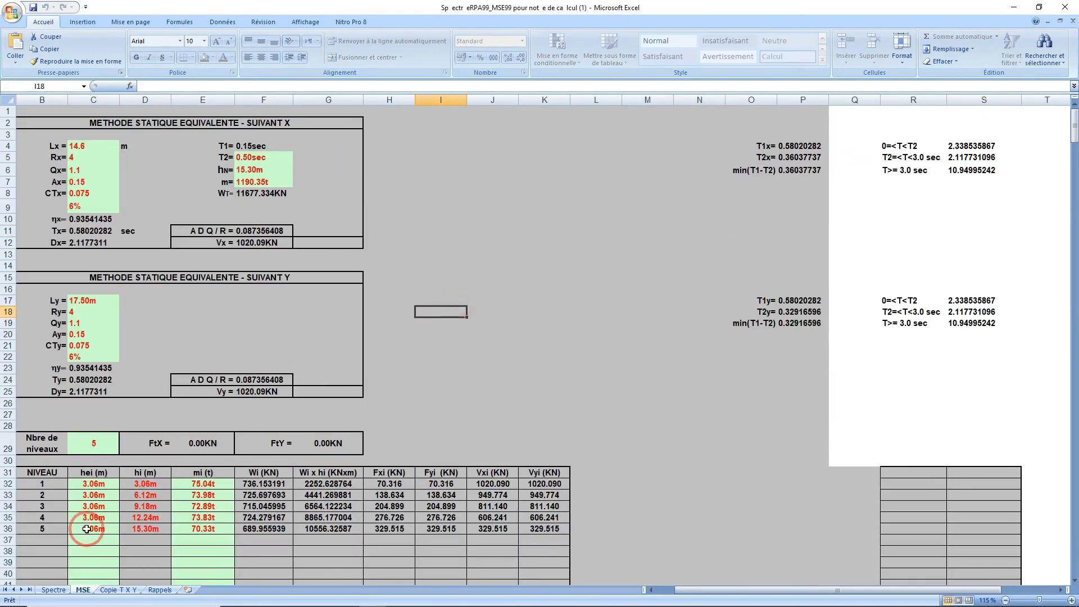
left_click(55, 590)
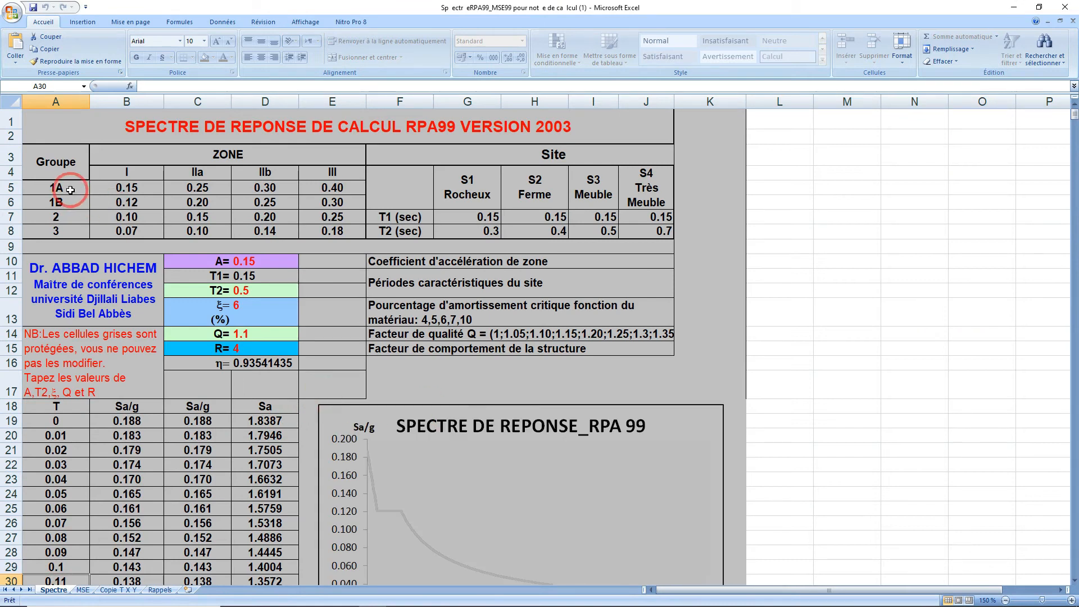
left_click(122, 187)
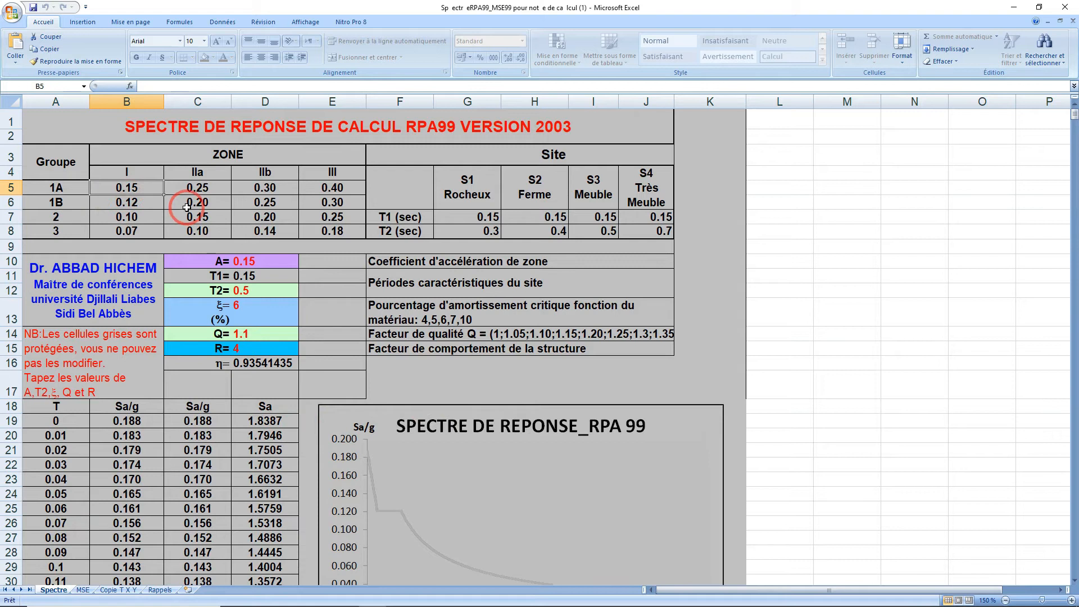
left_click(247, 262)
left_click_drag(254, 274, 264, 291)
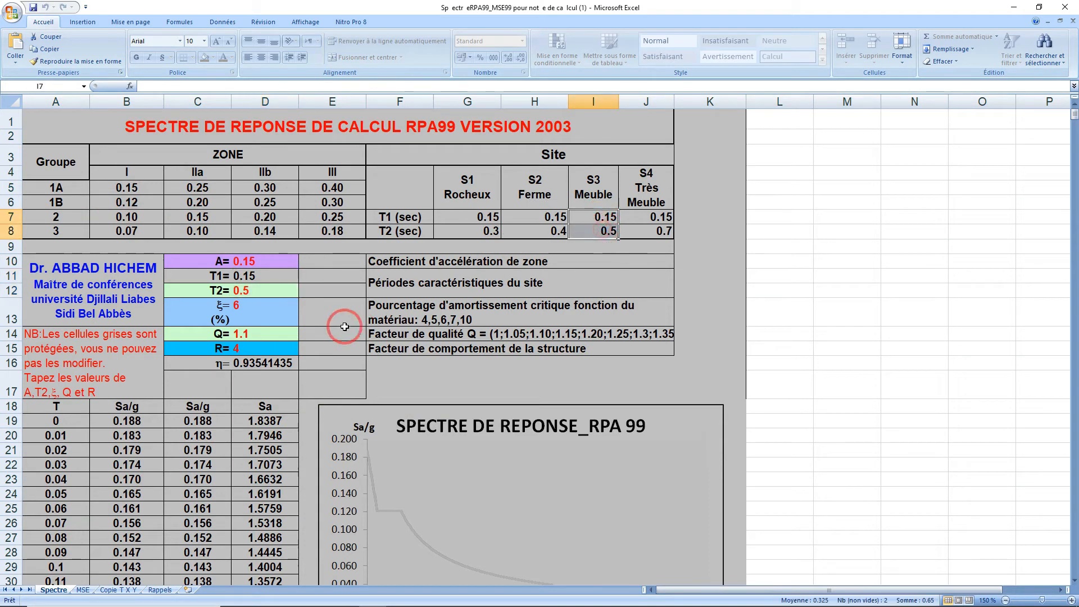
left_click(252, 305)
left_click(251, 333)
left_click(249, 348)
left_click(249, 360)
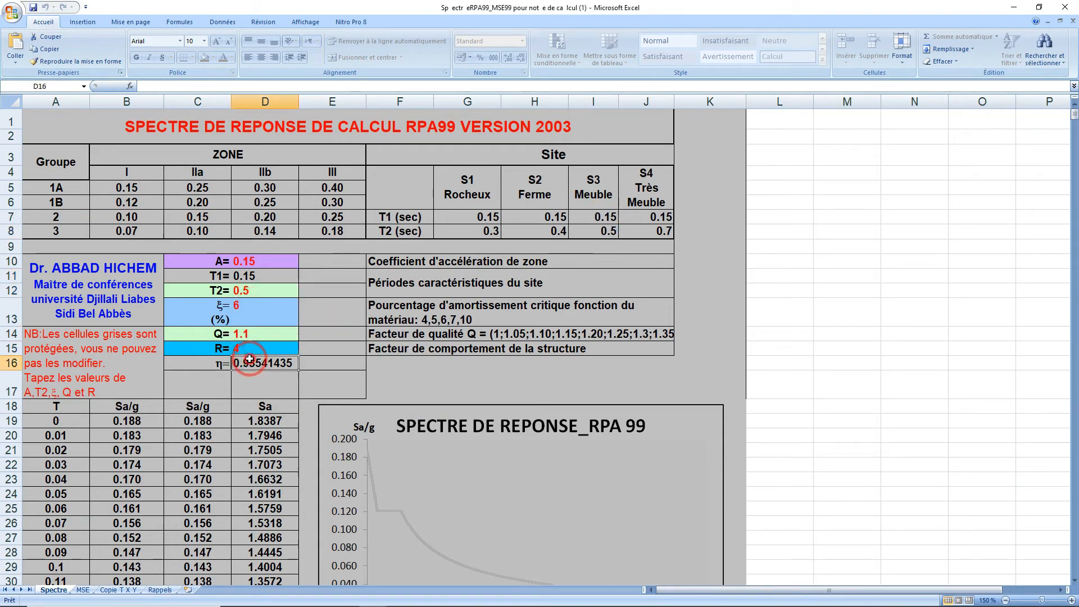
scroll(233, 374, "down", 4)
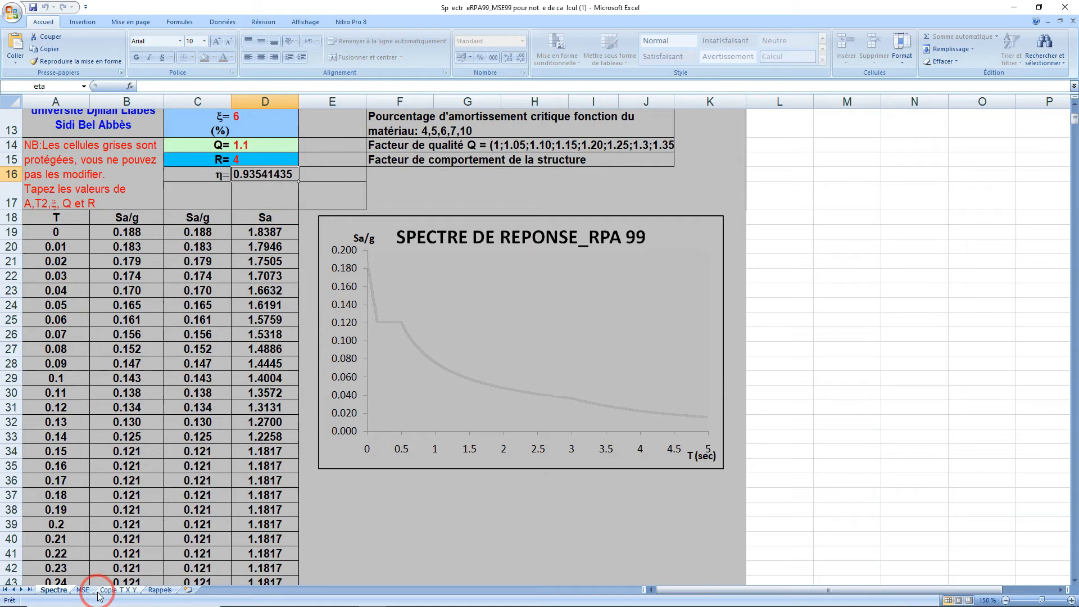
- Copy the period values from 0.01 to 5 (A3:A502) on the Copie T X Y sheet
left_click(115, 589)
left_click(184, 343)
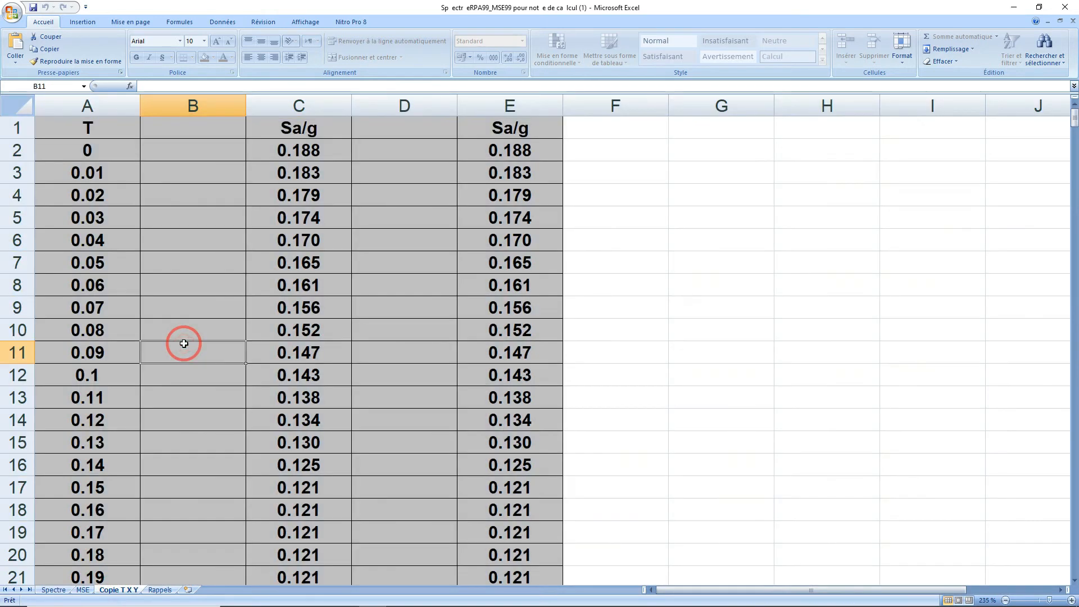
left_click(1004, 600)
left_click(1005, 599)
left_click(993, 599)
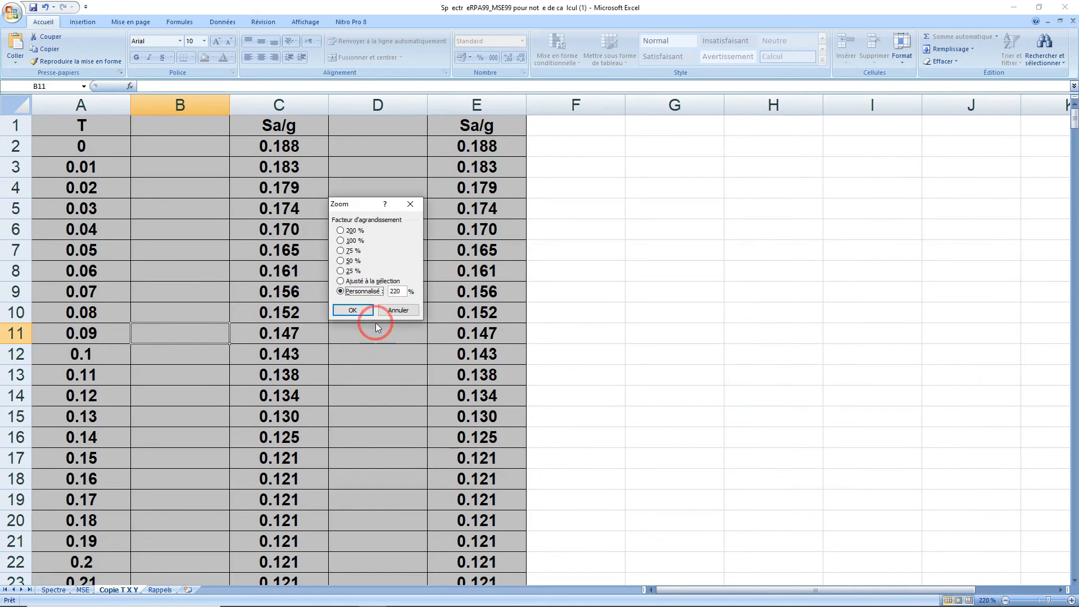
left_click(399, 309)
left_click_drag(63, 157, 80, 541)
right_click(81, 542)
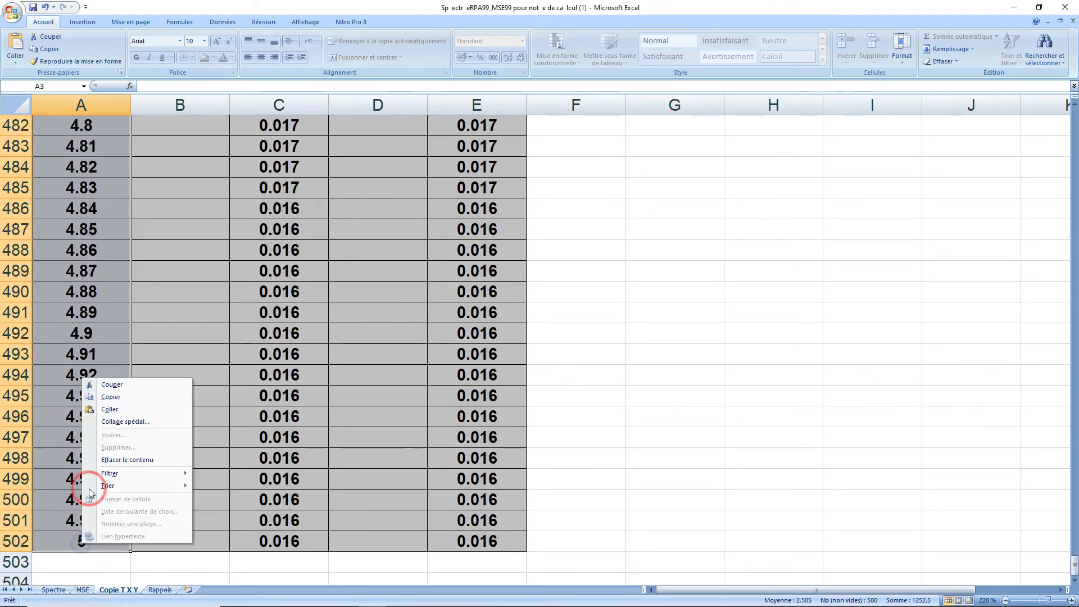
left_click(113, 397)
key("ctrl+BackSpace")
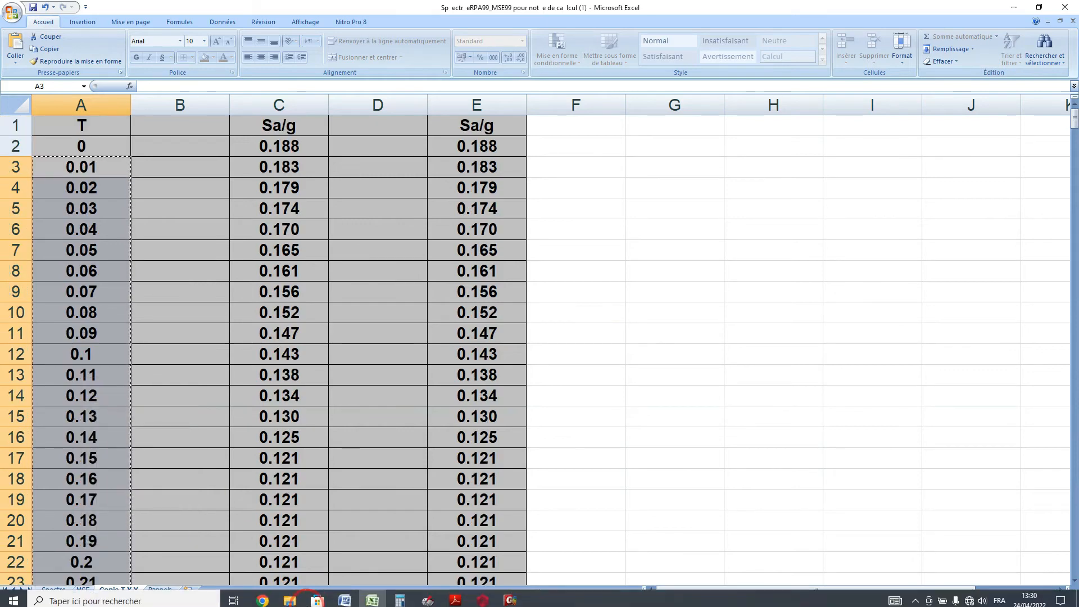
- Switch to midas Gen and paste the copied periods into the RPA function's Period column starting at row 2
left_click(510, 595)
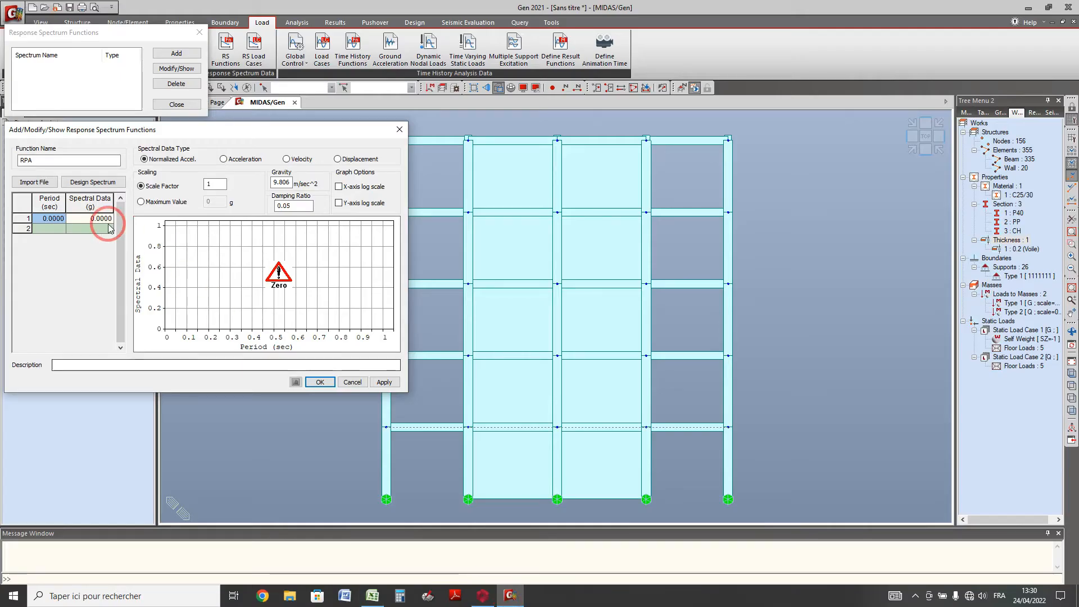
left_click(50, 229)
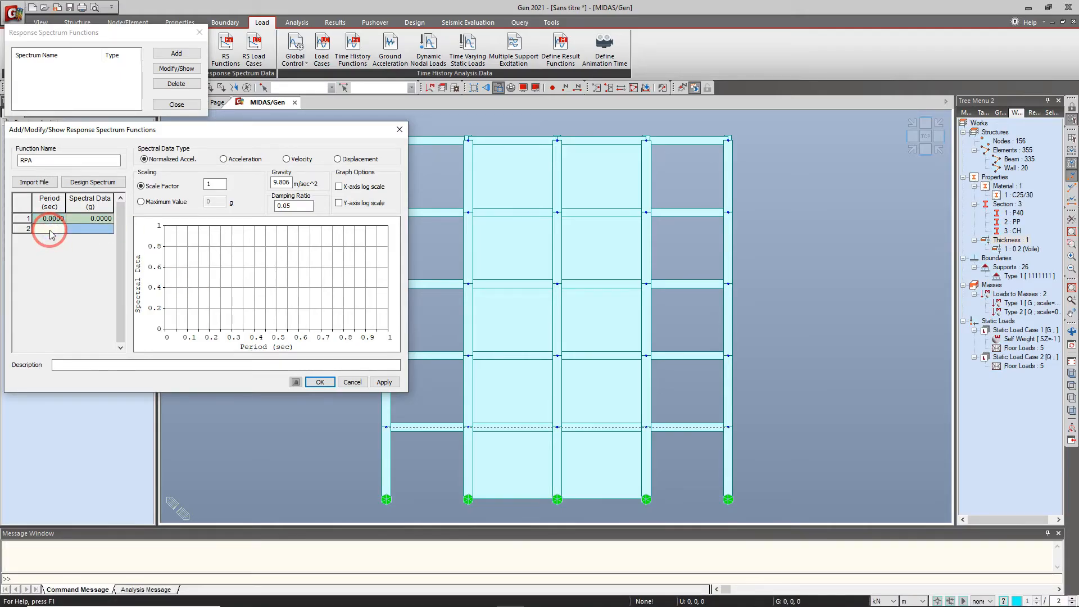
key("ctrl+v")
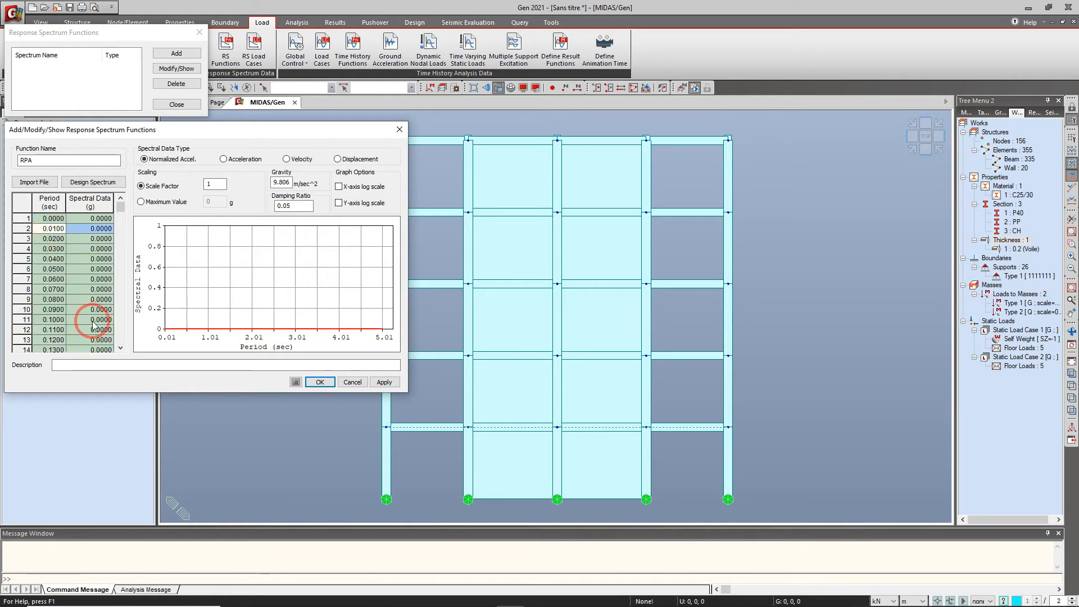
- Switch to Excel and copy the first Sa/g column's values (C2:C502) on the Copie T X Y sheet
mouse_move(285, 605)
left_click(372, 595)
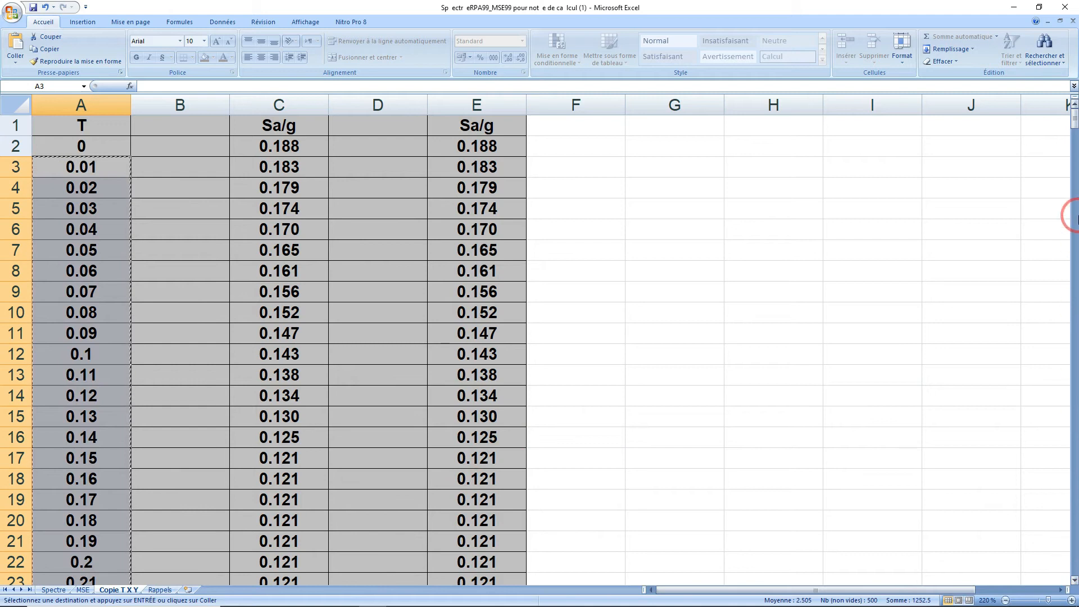
left_click(361, 221)
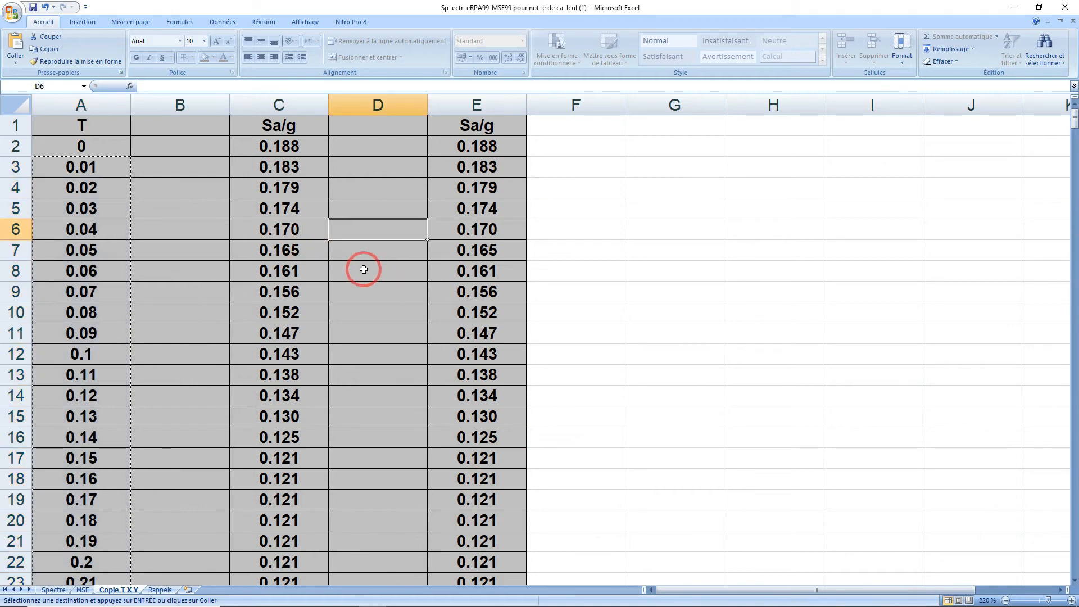
left_click(267, 136)
left_click_drag(261, 147, 308, 483)
left_click(293, 347)
left_click_drag(252, 171, 290, 370)
left_click_drag(247, 150, 289, 543)
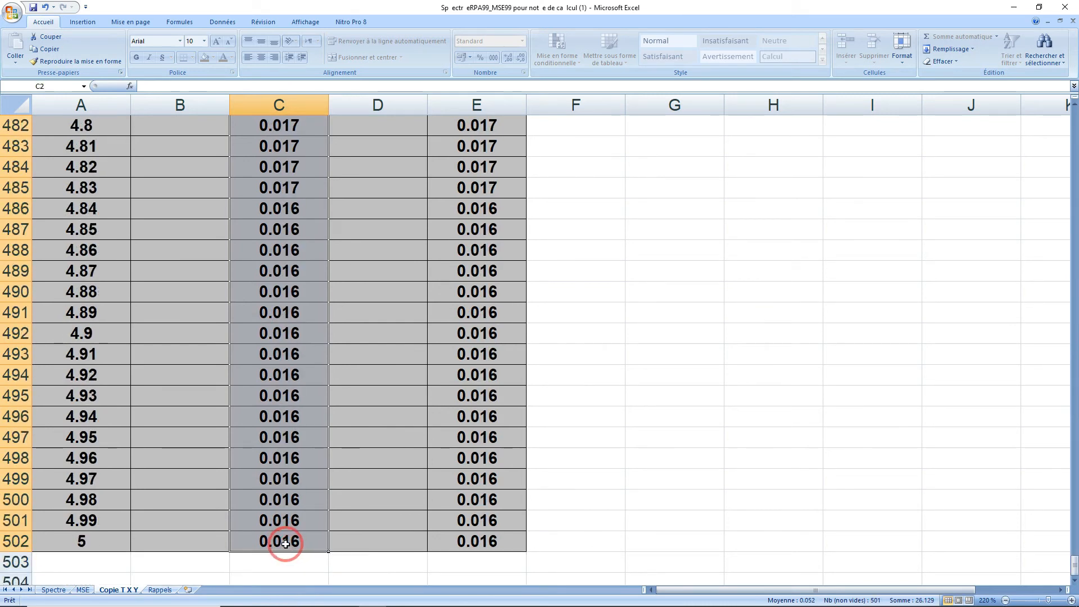
- Switch to midas Gen and paste the Sa/g values into the RPA function's Spectral Data column starting at row 1
left_click(508, 601)
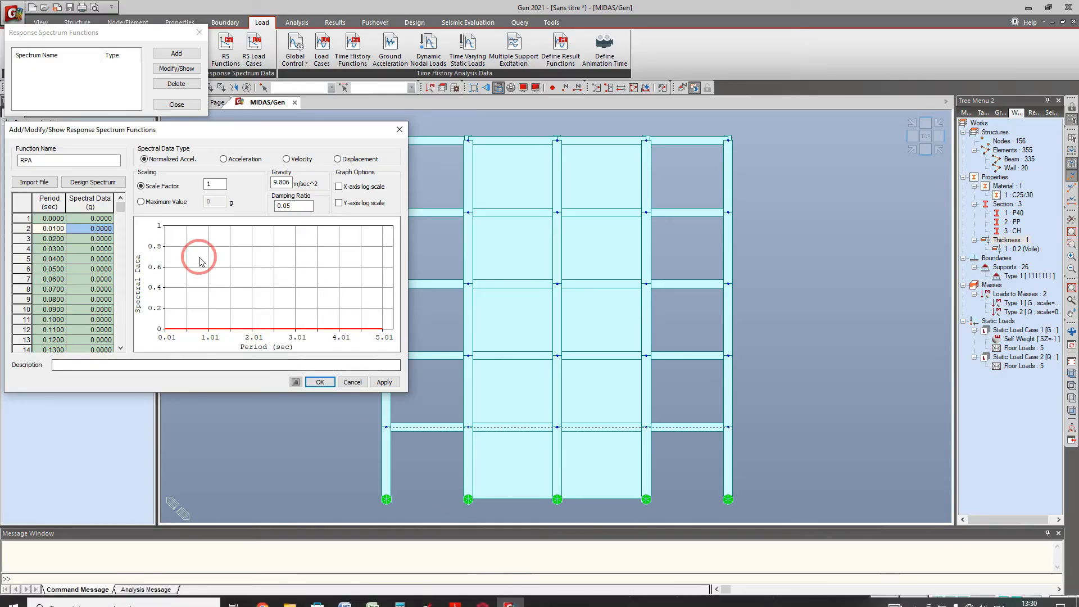
left_click(83, 218)
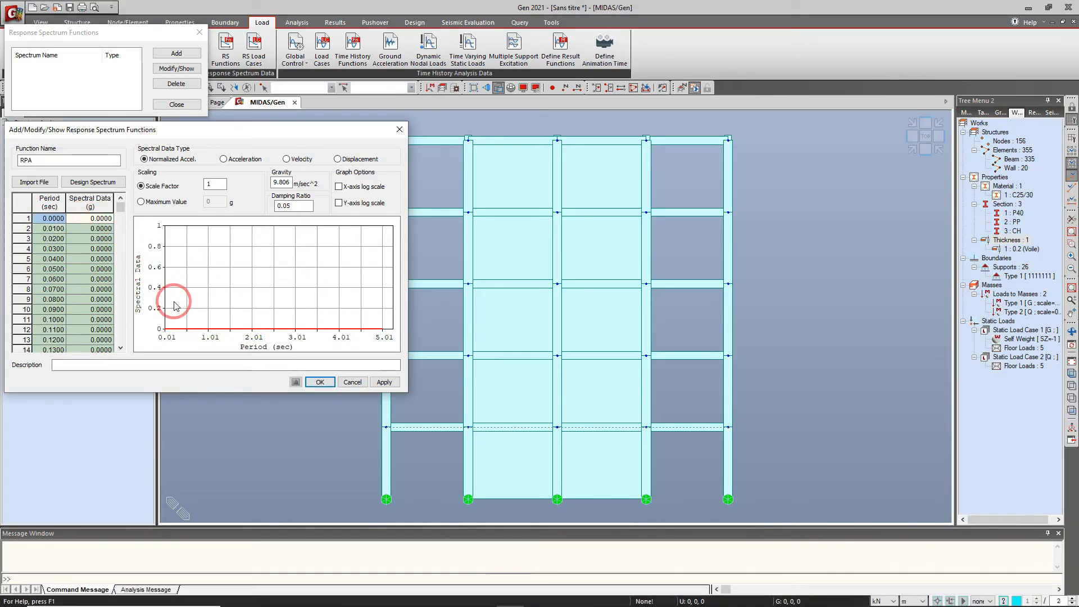
key("ctrl+v")
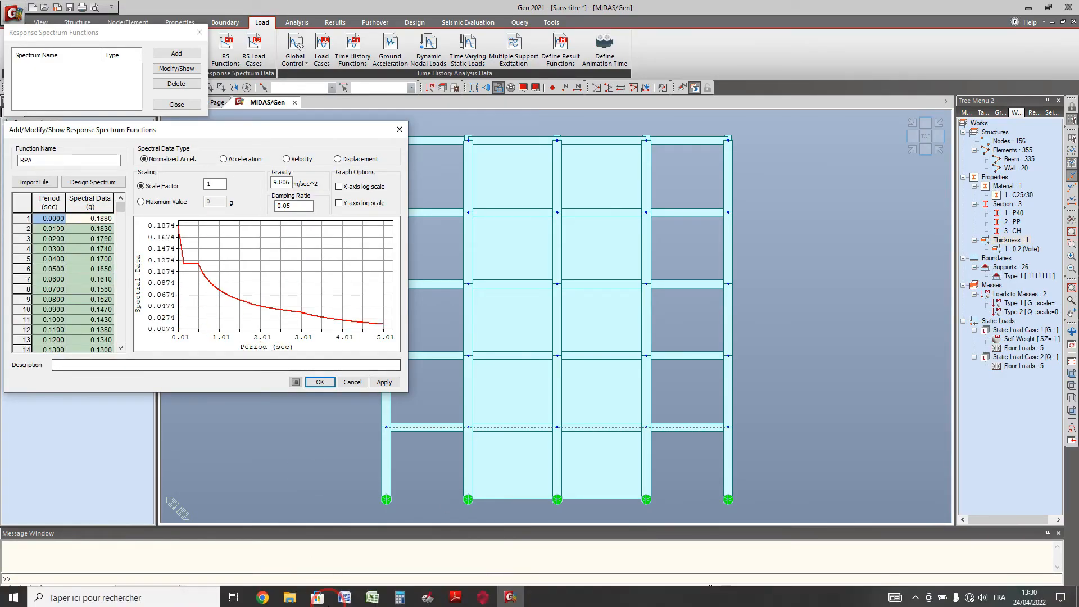
- Switch to Excel and place its Spectre sheet's curve beside the midas Gen spectrum graph to compare the two
left_click(372, 596)
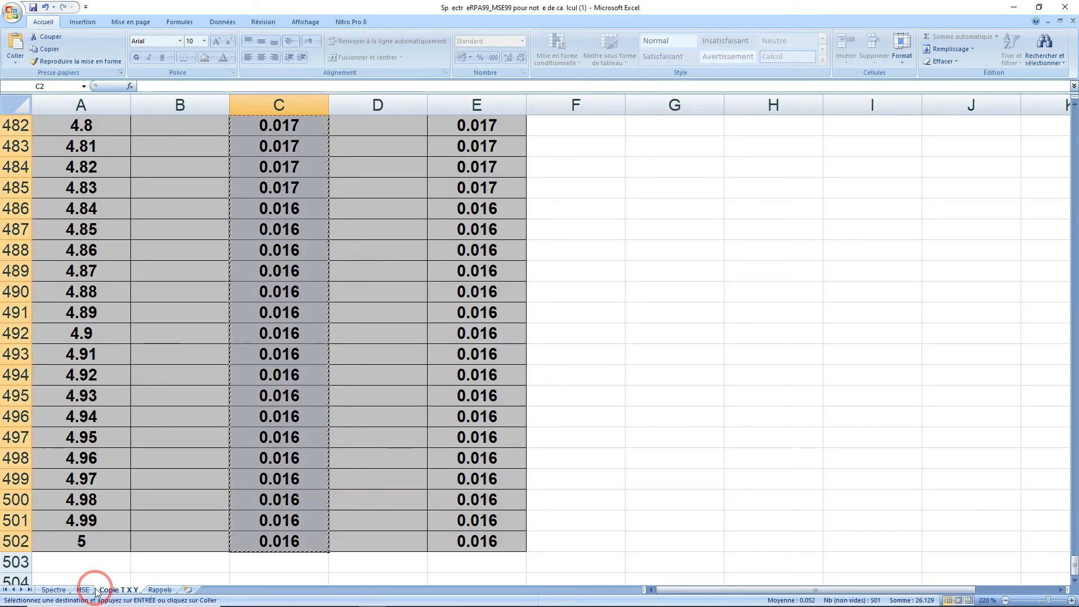
left_click(53, 589)
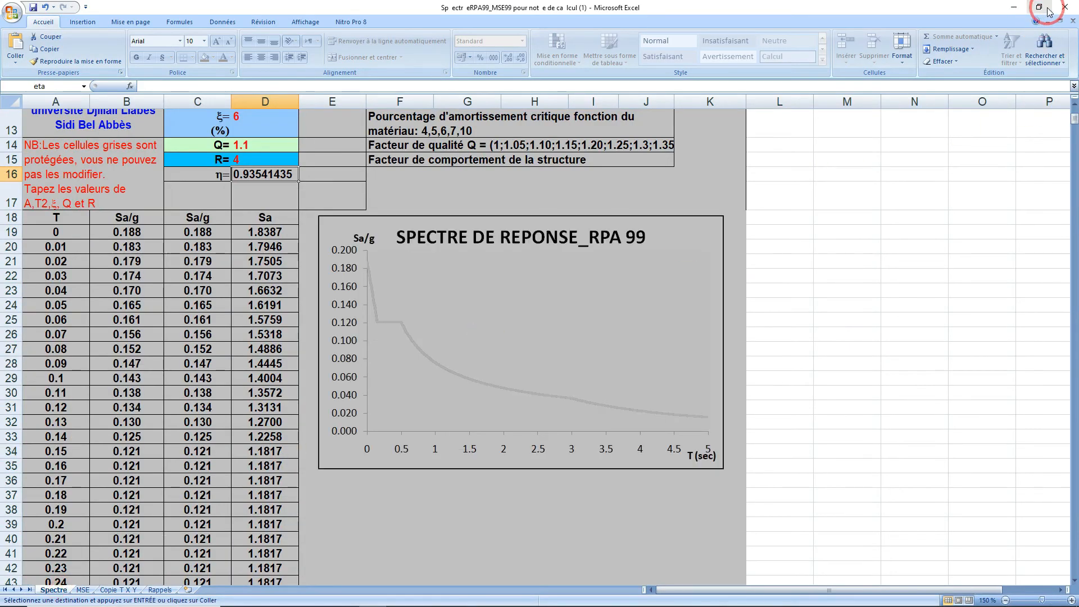
left_click(1043, 8)
left_click_drag(590, 6, 760, 0)
left_click(1038, 8)
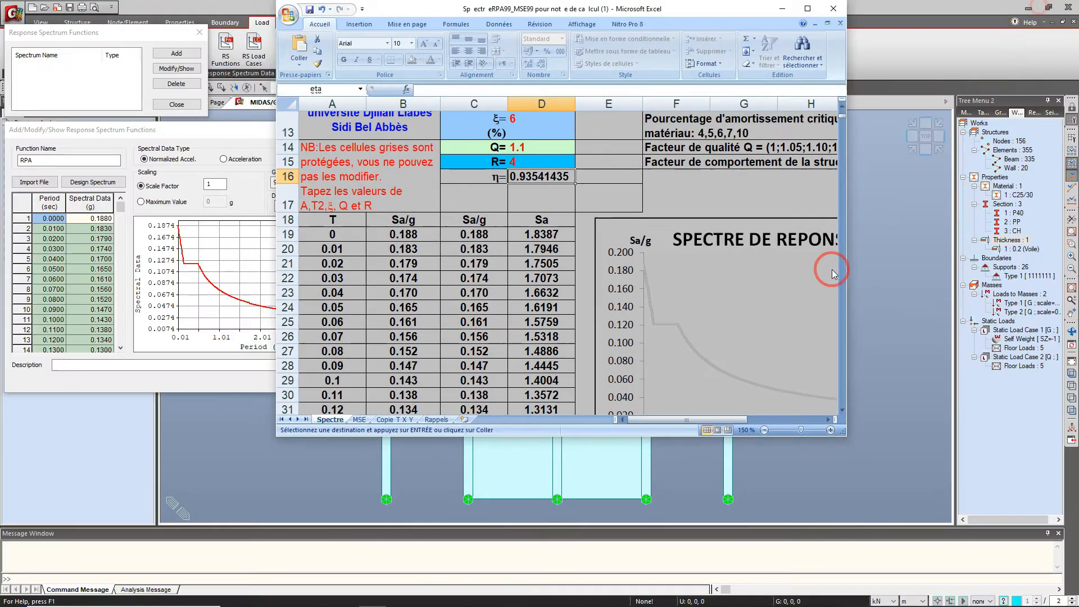
left_click_drag(735, 421, 761, 416)
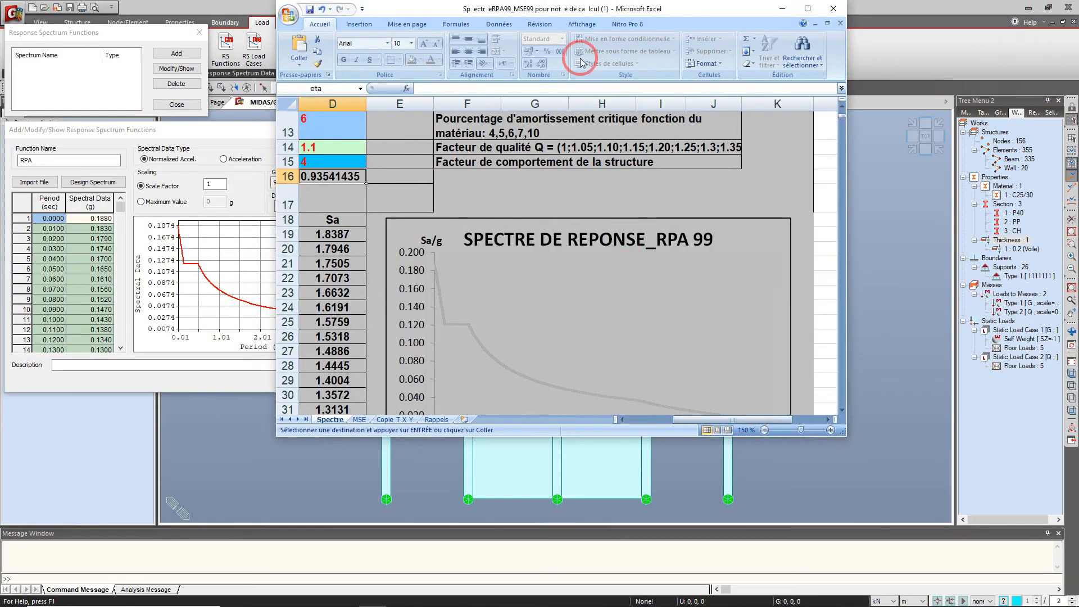
left_click_drag(579, 8, 721, 4)
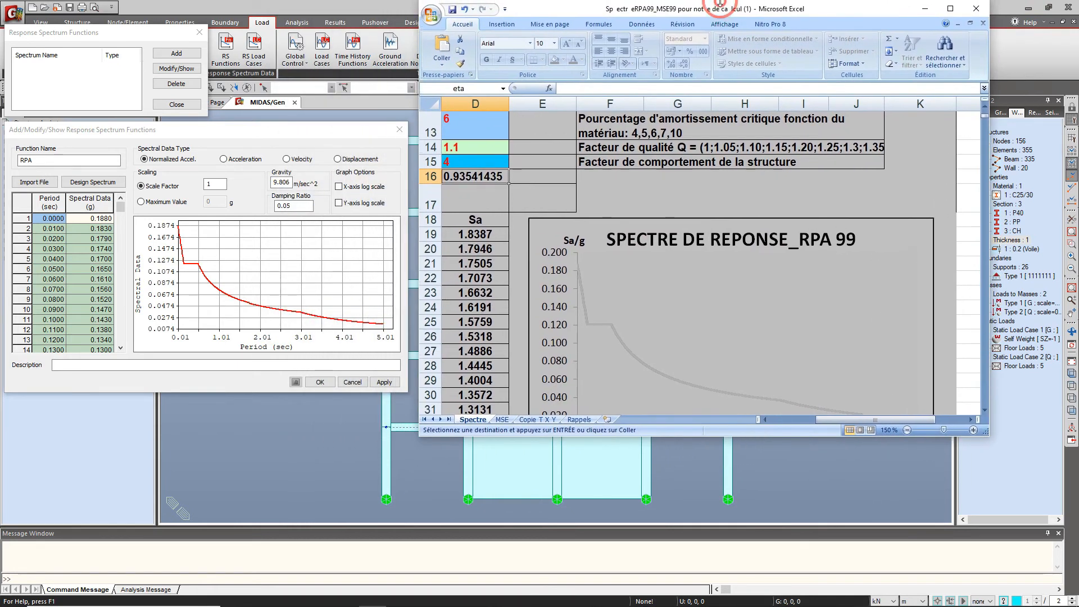
- Compare the full RPA 99 spectrum chart on Excel's Spectre sheet with the midas Gen curve
left_click(985, 411)
left_click(985, 410)
left_click(985, 411)
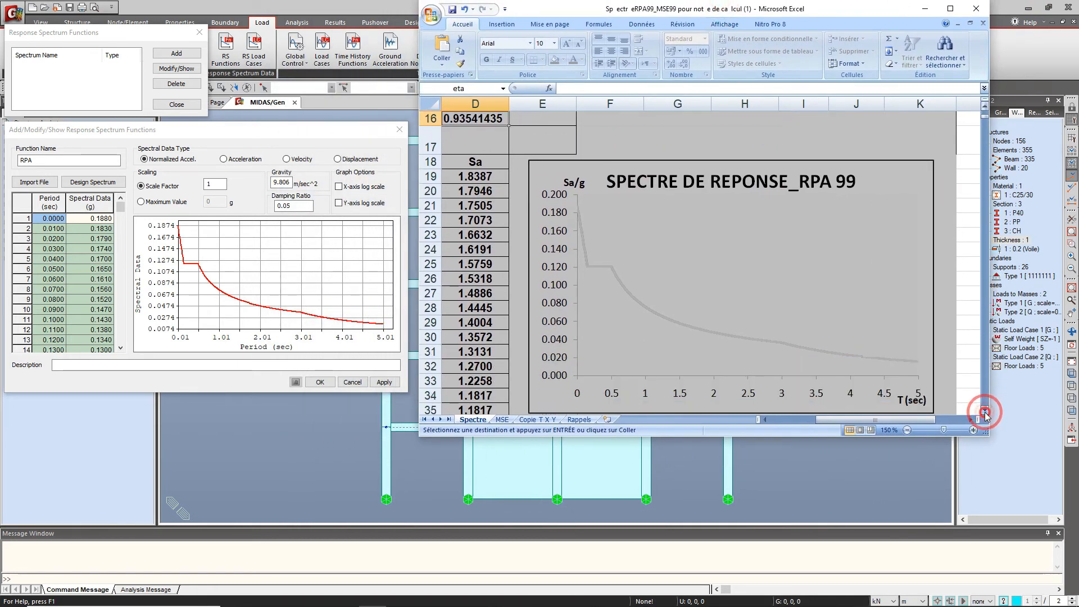
left_click(984, 411)
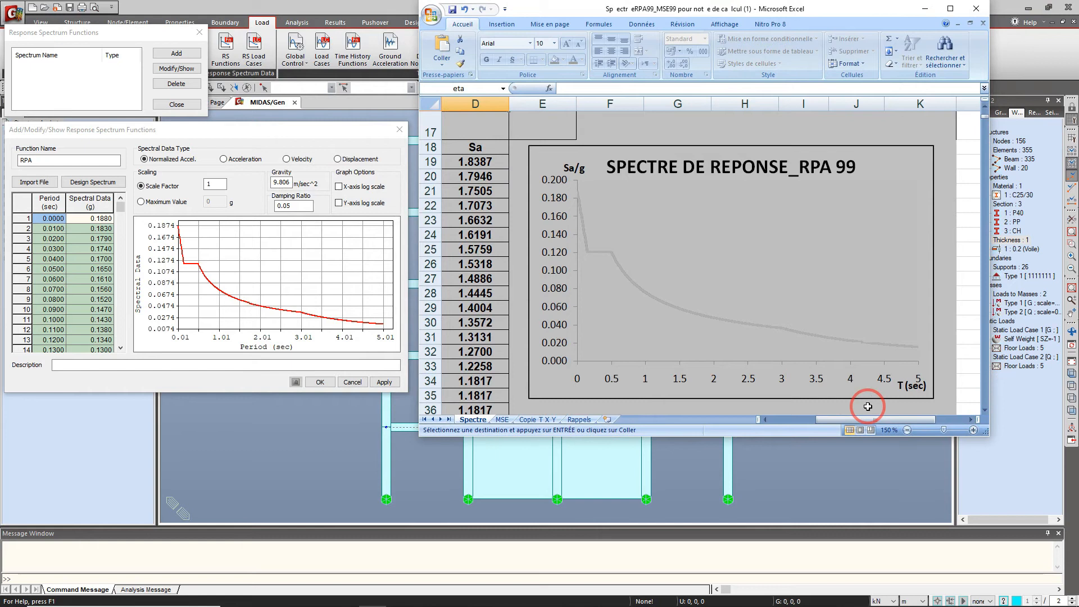
- Switch to midas Gen and save the RPA response spectrum function
left_click(950, 8)
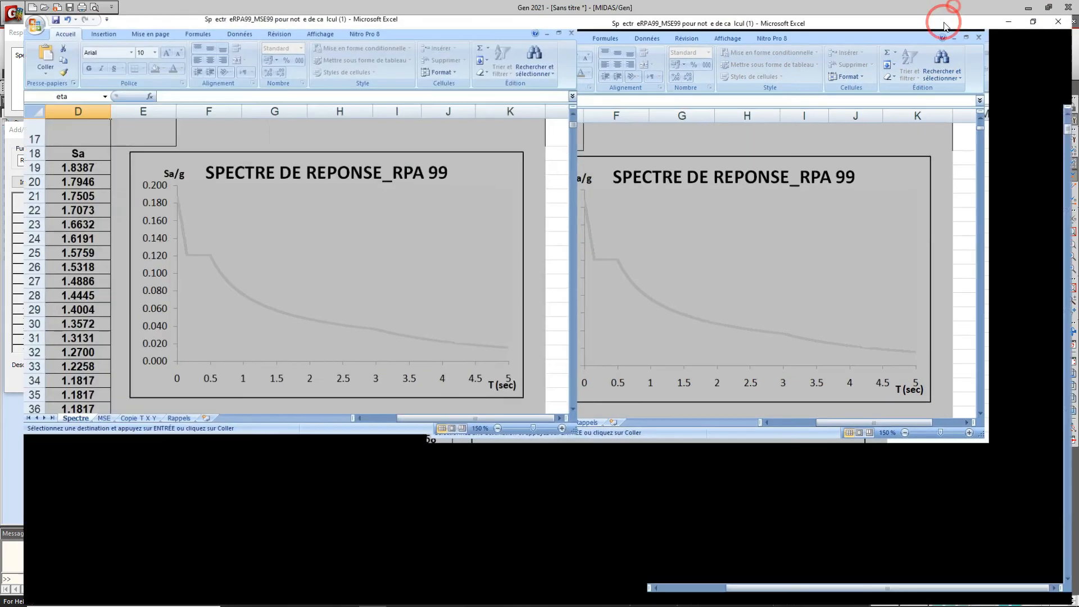
left_click(1020, 8)
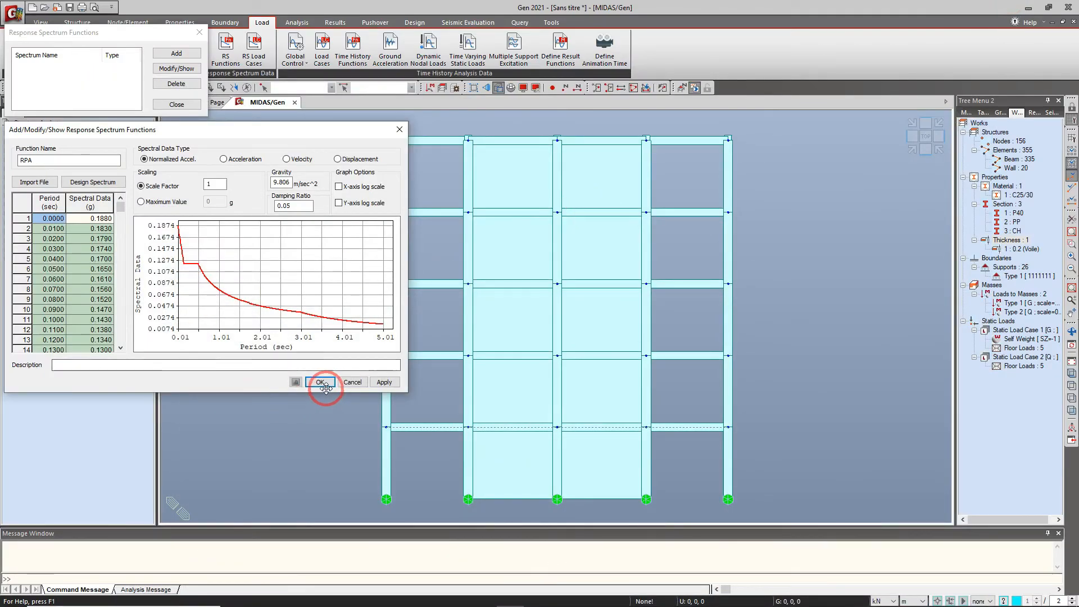
left_click(327, 387)
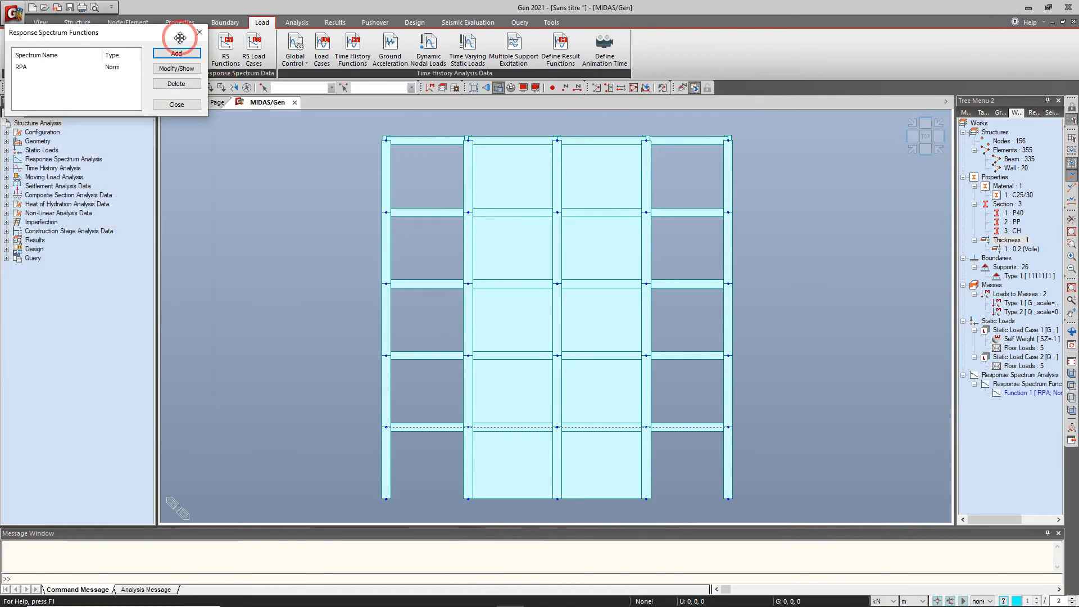
left_click(200, 32)
- Set up a response spectrum load case named EX that uses the RPA function
left_click(253, 48)
left_click(111, 146)
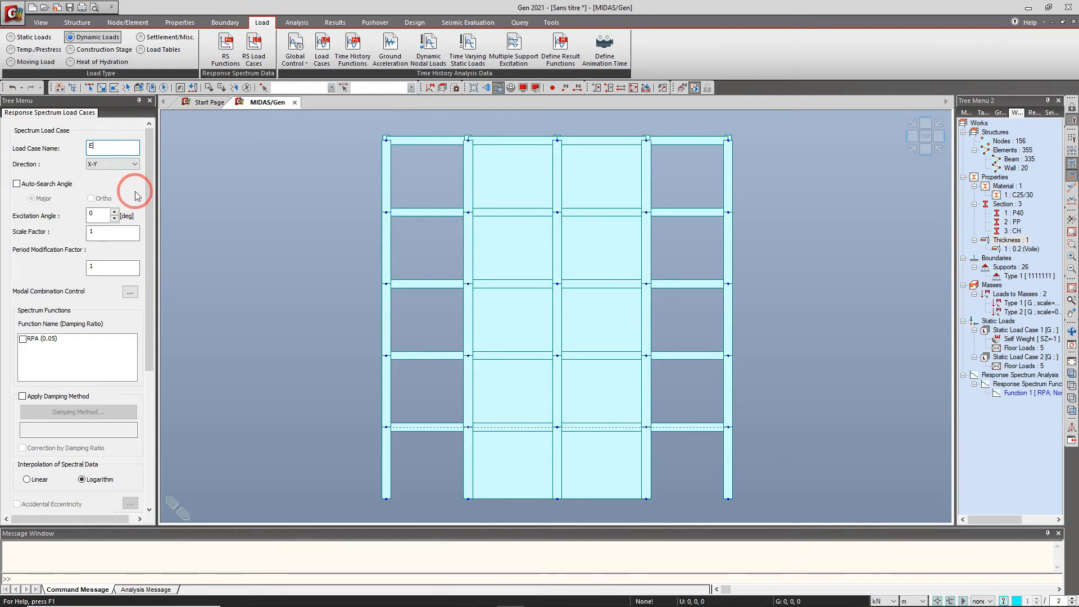
left_click(36, 338)
left_click(130, 292)
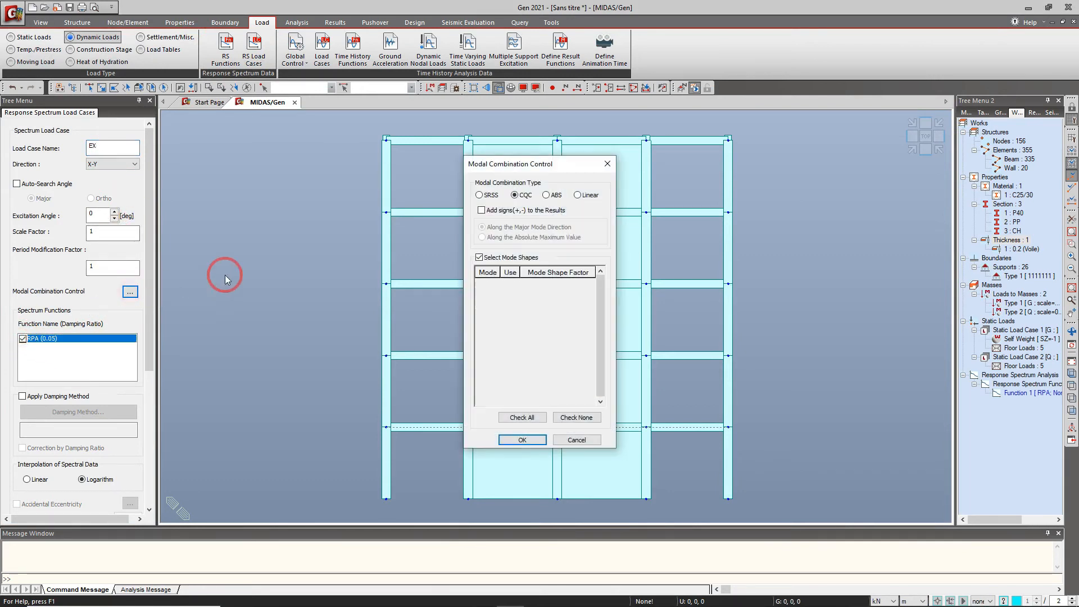
left_click(575, 440)
left_click(197, 423)
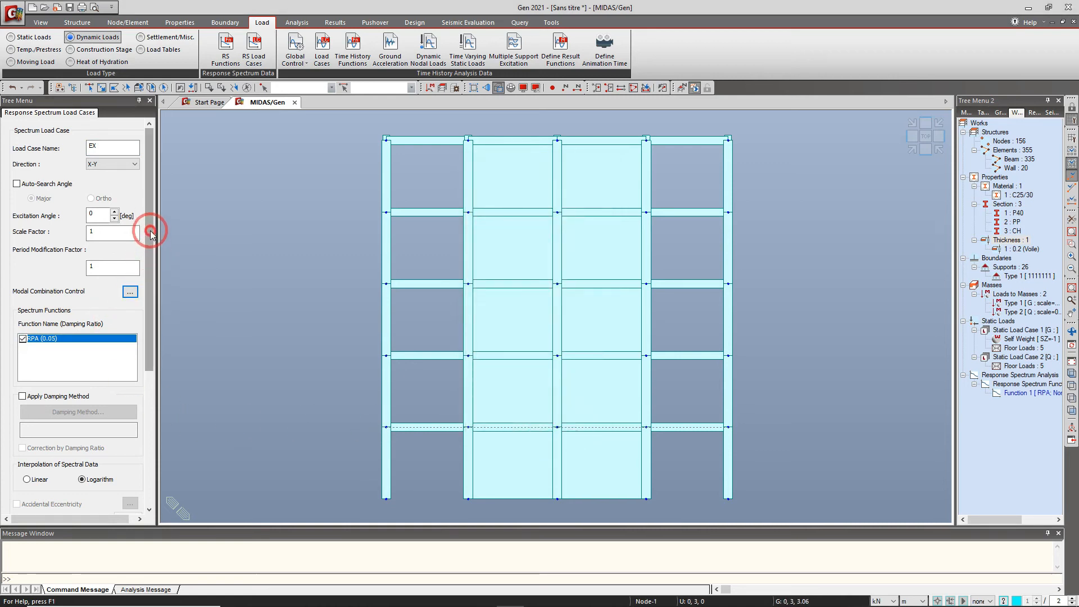
- Apply the Modal damping method to the EX case with a damping ratio of 0.06 for all modes
scroll(149, 270, "down", 3)
left_click(41, 304)
left_click(68, 319)
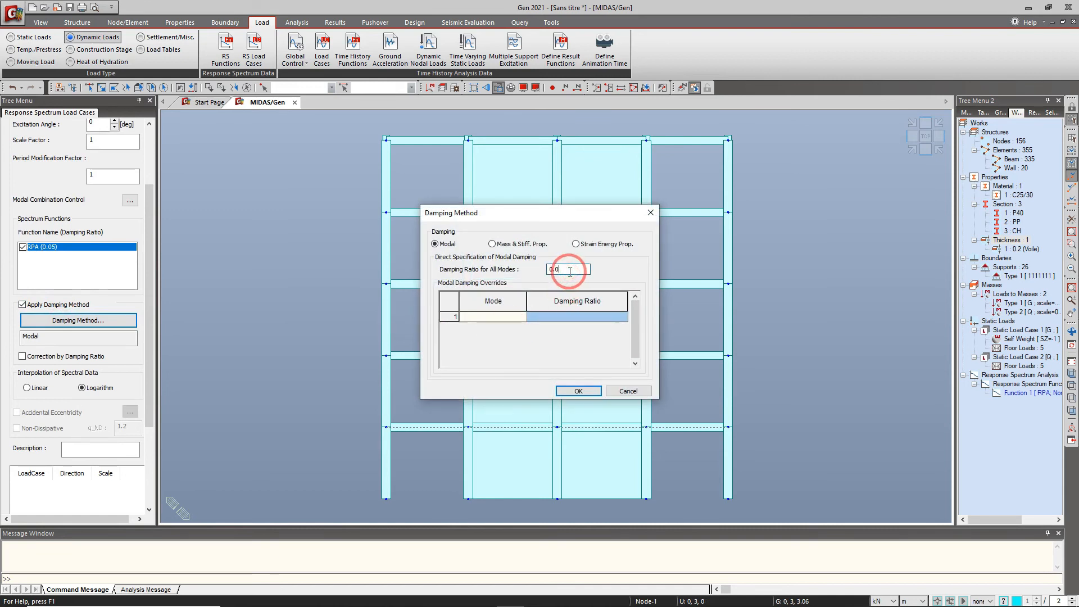
left_click(579, 392)
left_click(283, 376)
left_click(62, 251)
left_click(84, 338)
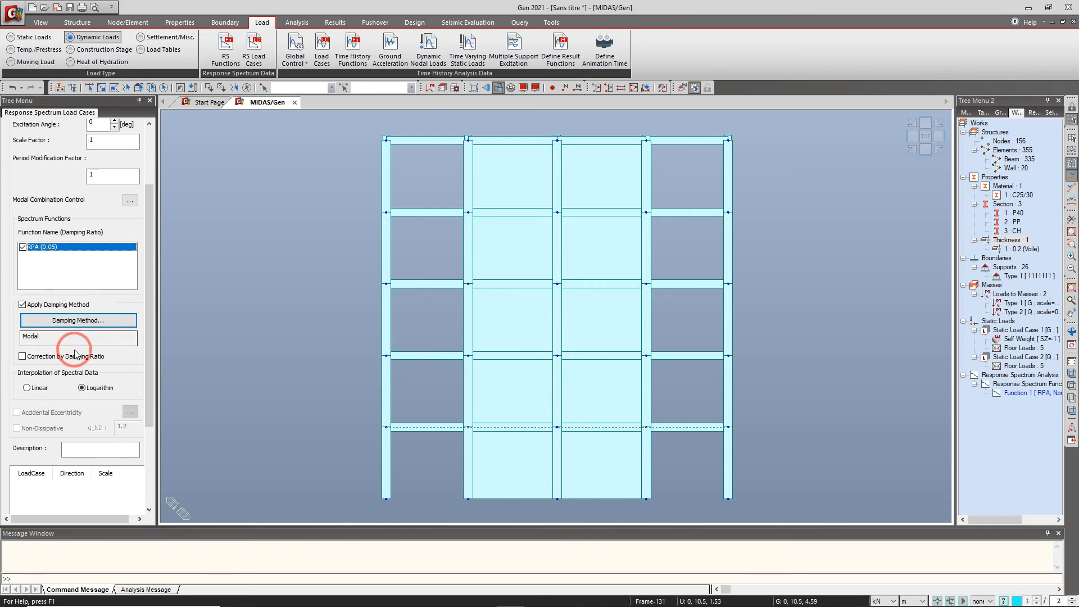
left_click(93, 321)
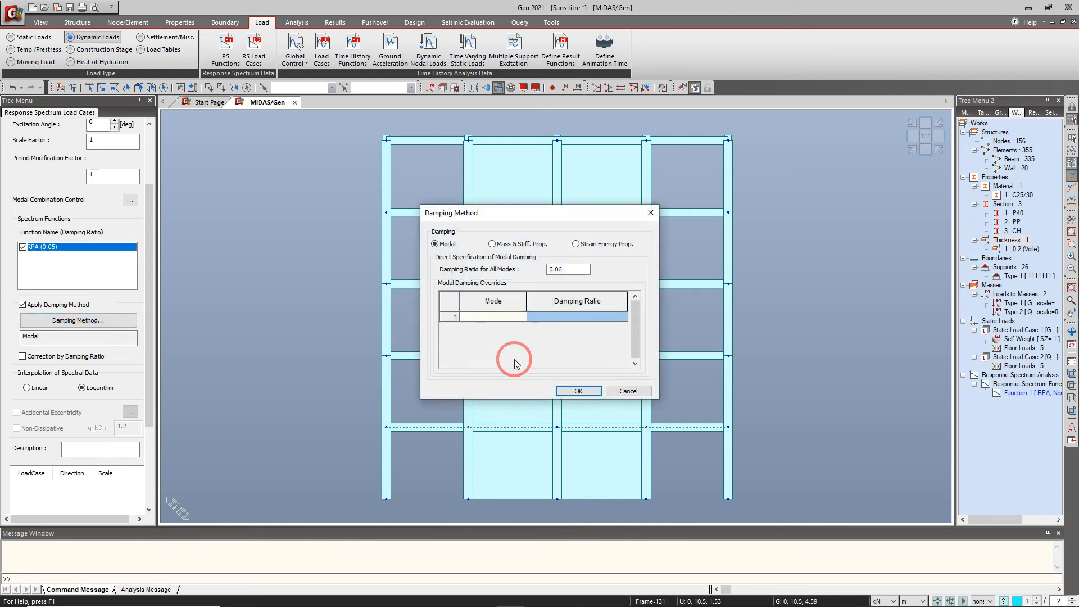
left_click(628, 393)
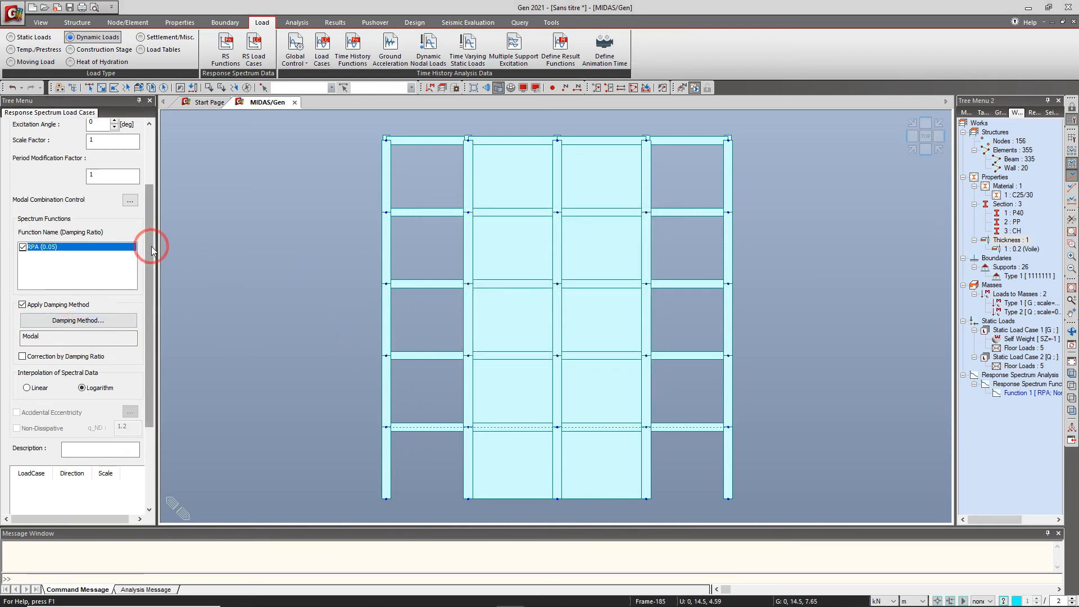
- Add the EX case, in direction X-Y with a 0 degree excitation angle, to the response spectrum load cases
left_click_drag(151, 241, 145, 173)
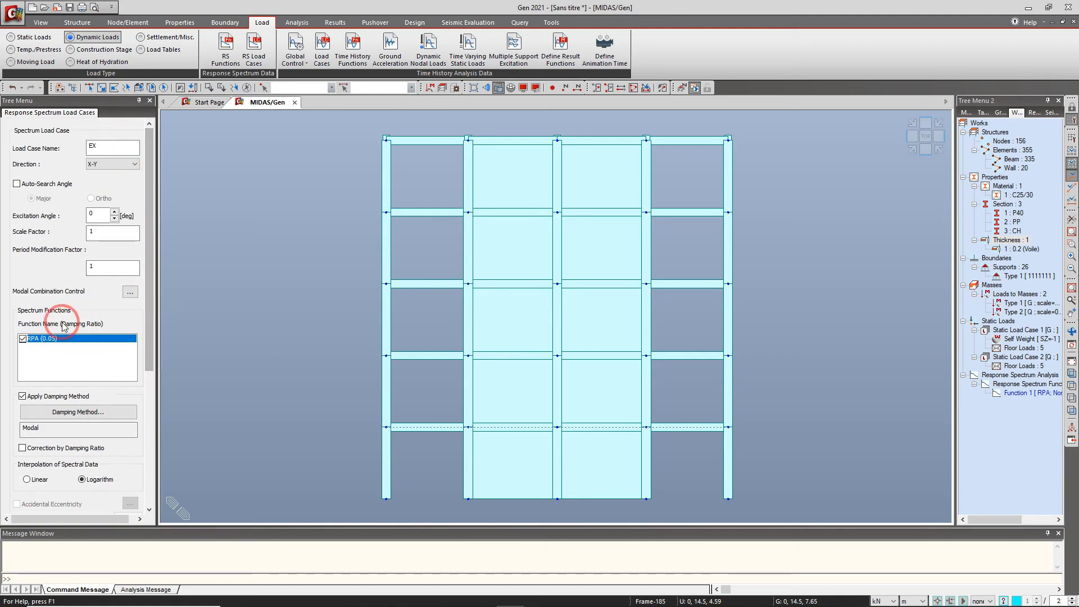
left_click_drag(149, 316, 140, 437)
left_click(25, 462)
left_click(51, 488)
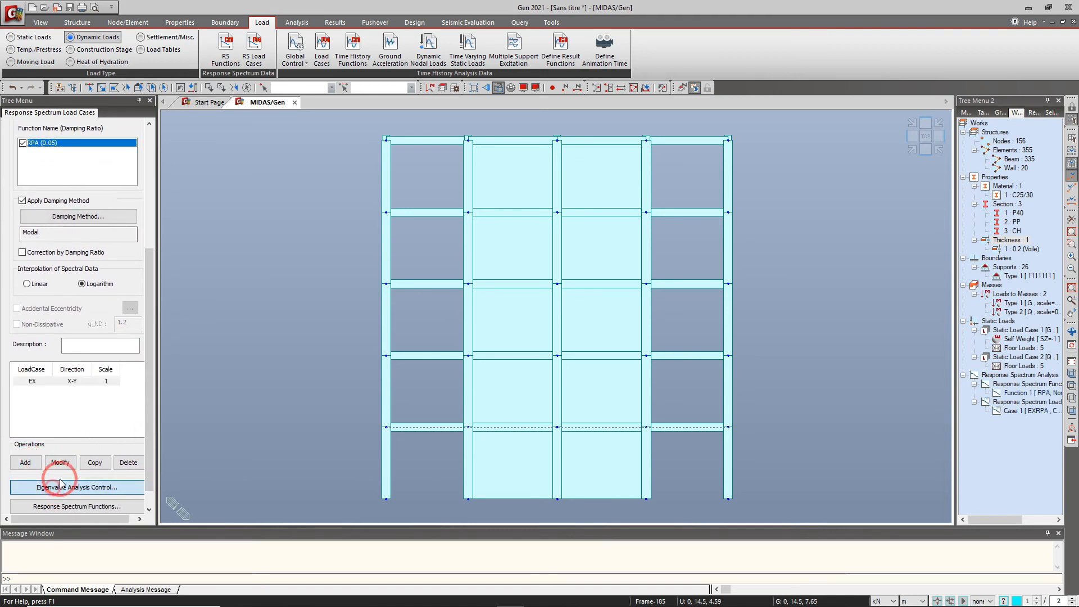
left_click(294, 187)
- Set the RPA spectrum function's damping ratio to 0.06 and reselect the function for the load case
left_click_drag(154, 325, 156, 195)
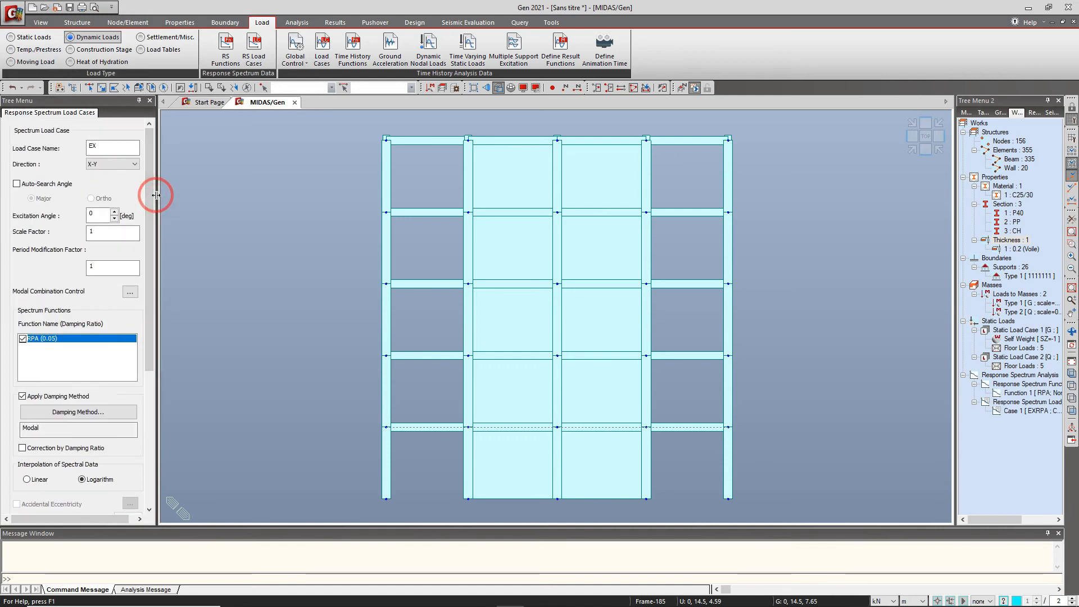
left_click(225, 48)
left_click(27, 67)
left_click(176, 67)
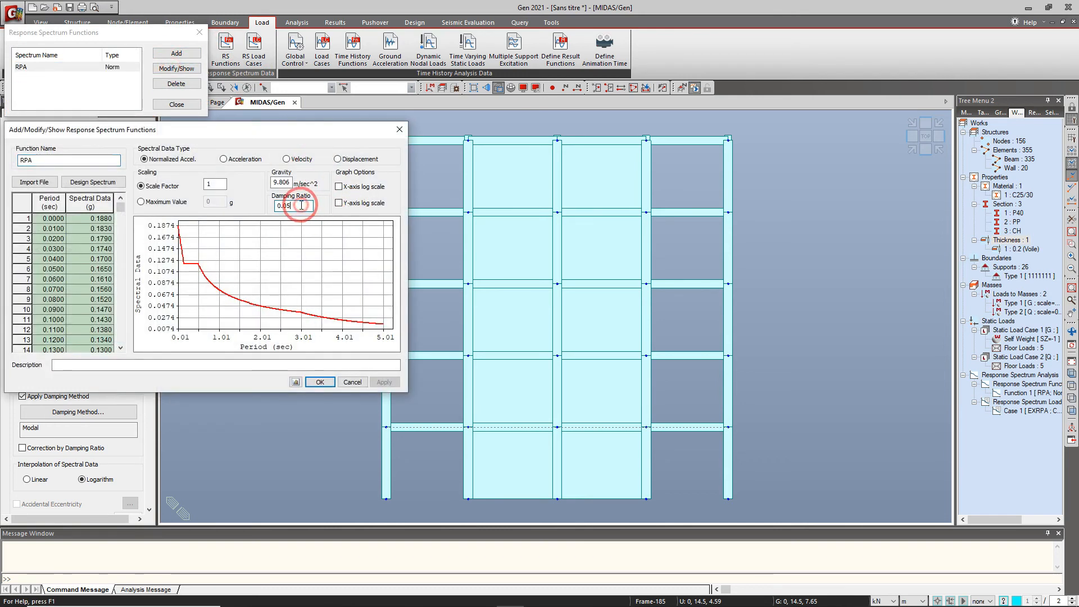
left_click(318, 381)
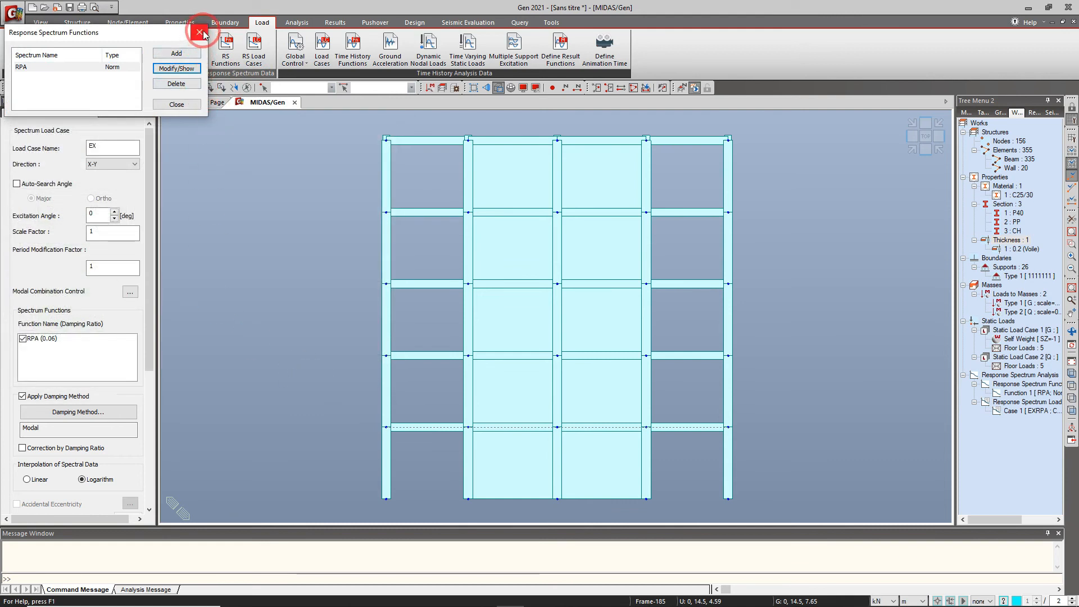
left_click(200, 33)
left_click(38, 338)
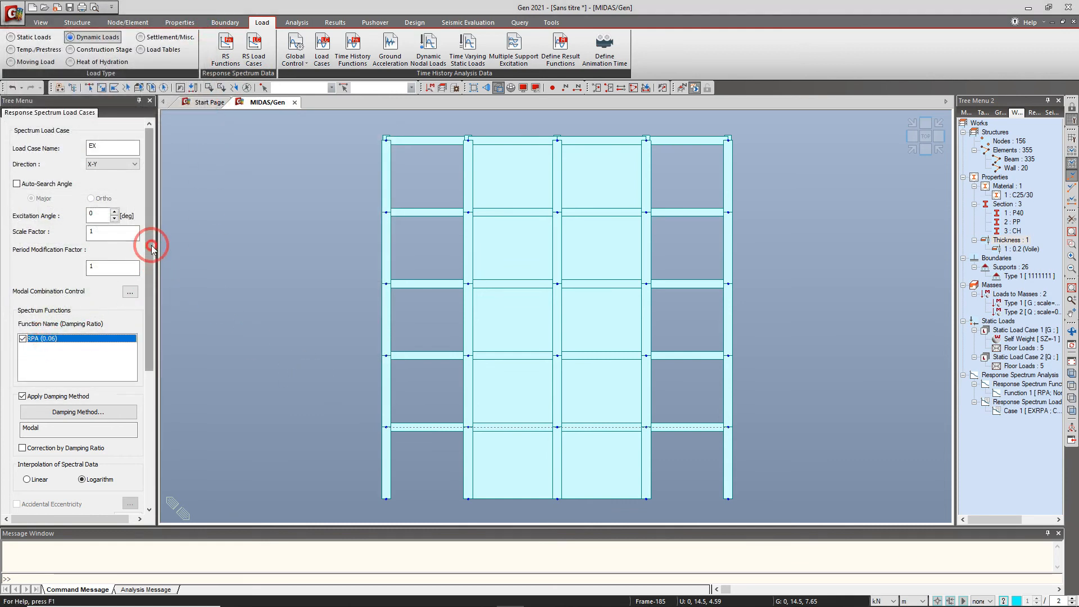
- Add a second response spectrum load case named EY with a 90 degree excitation angle
left_click(110, 146)
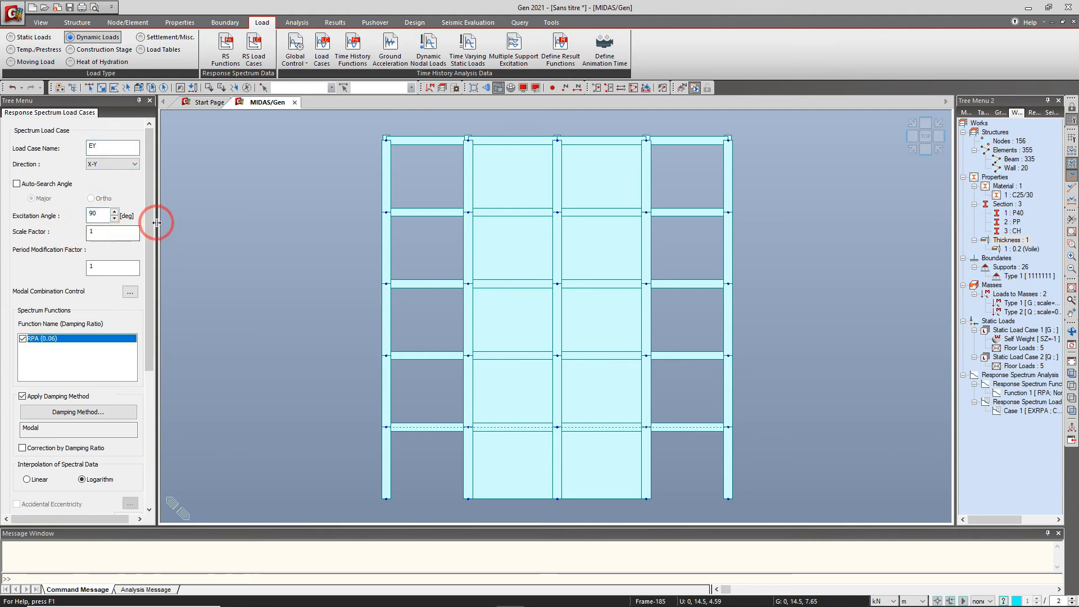
left_click_drag(149, 214, 144, 337)
left_click(25, 460)
left_click_drag(150, 355, 147, 241)
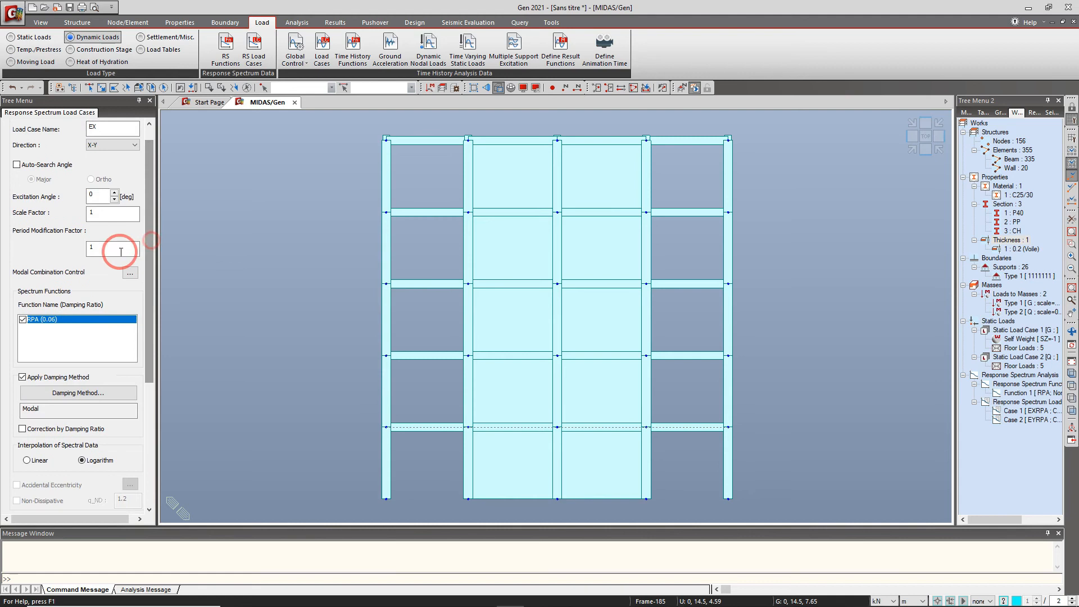
left_click(129, 273)
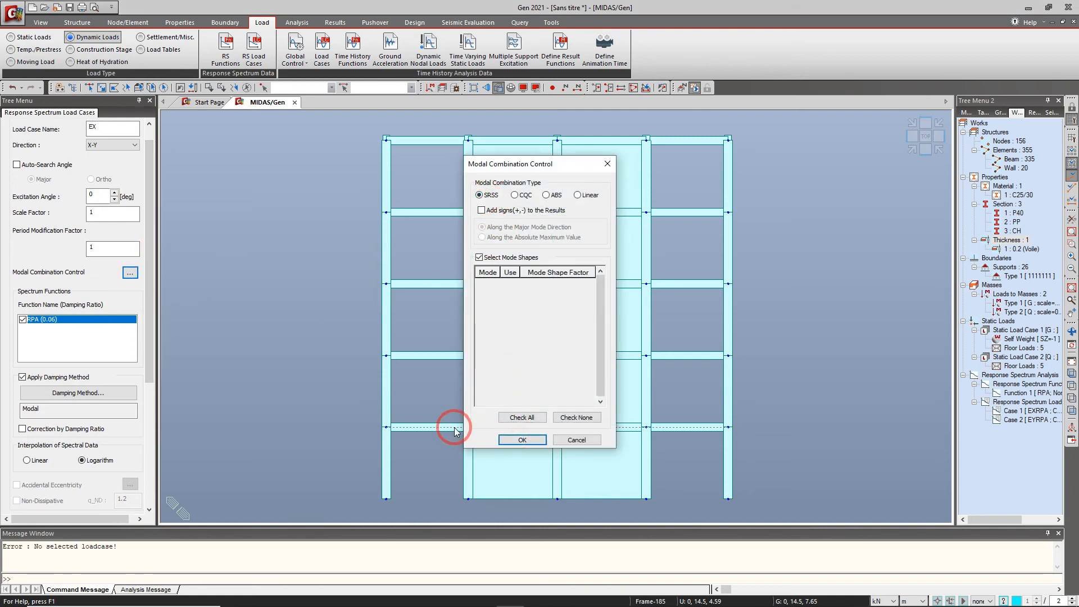
left_click(576, 440)
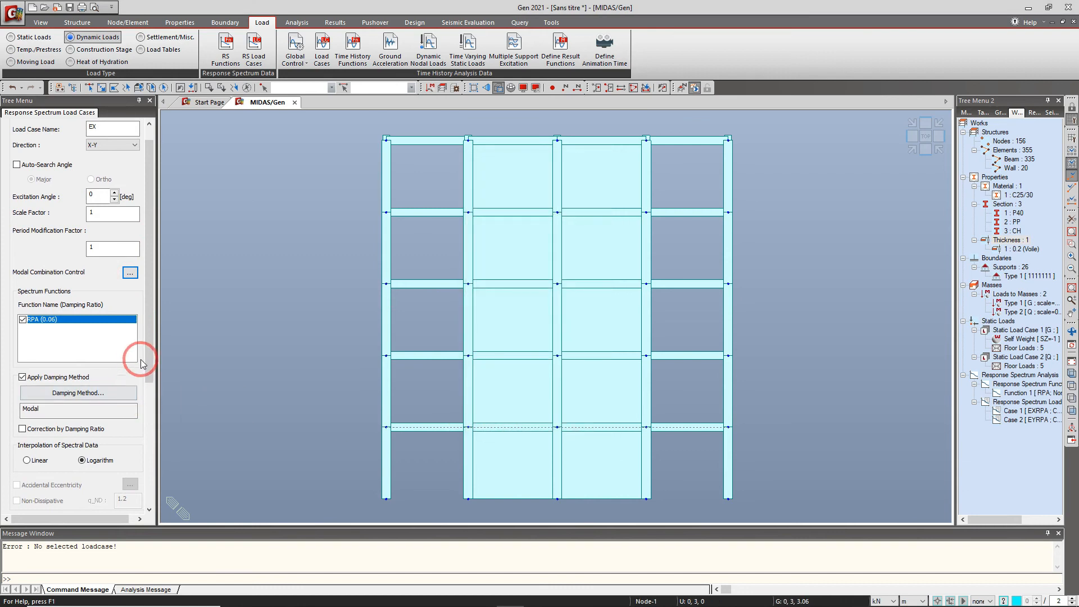
- Configure the eigenvalue analysis as Eigen Vectors with Subspace Iteration and 10 frequencies
scroll(140, 360, "down", 5)
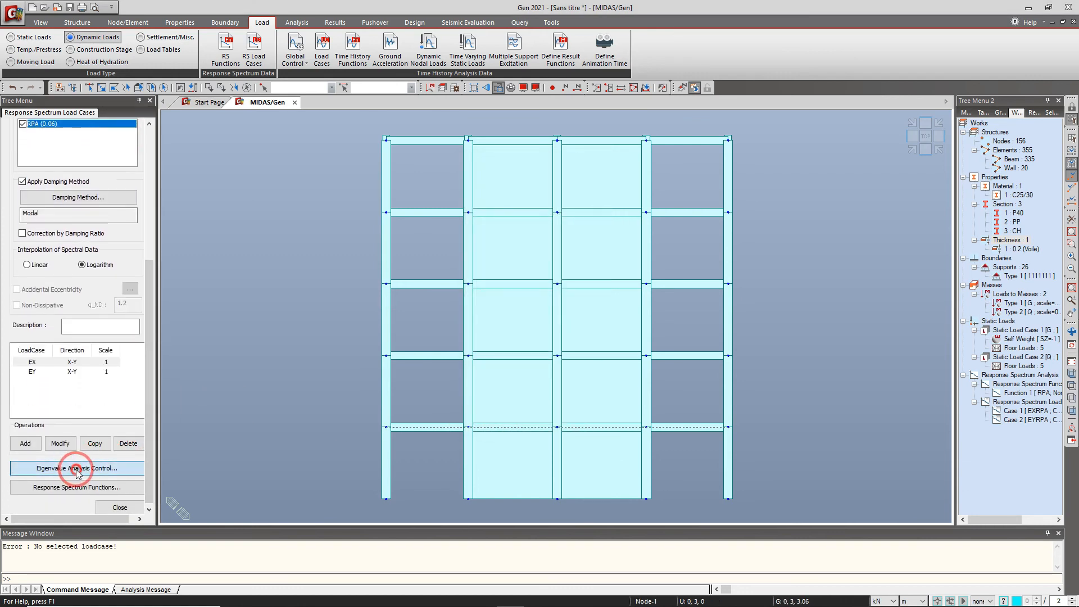
left_click(77, 470)
left_click(61, 72)
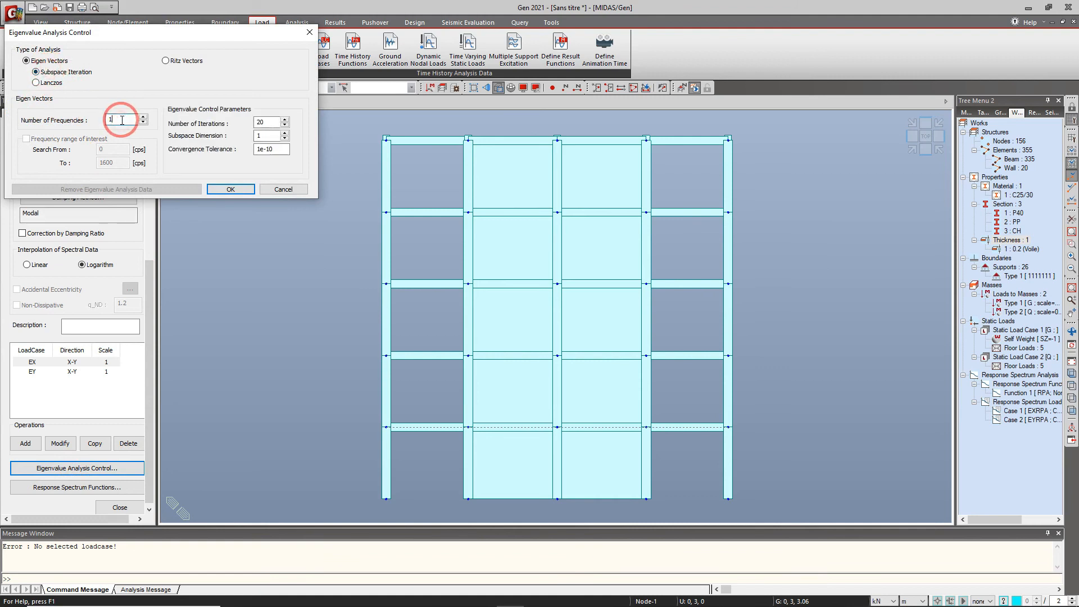
left_click(231, 190)
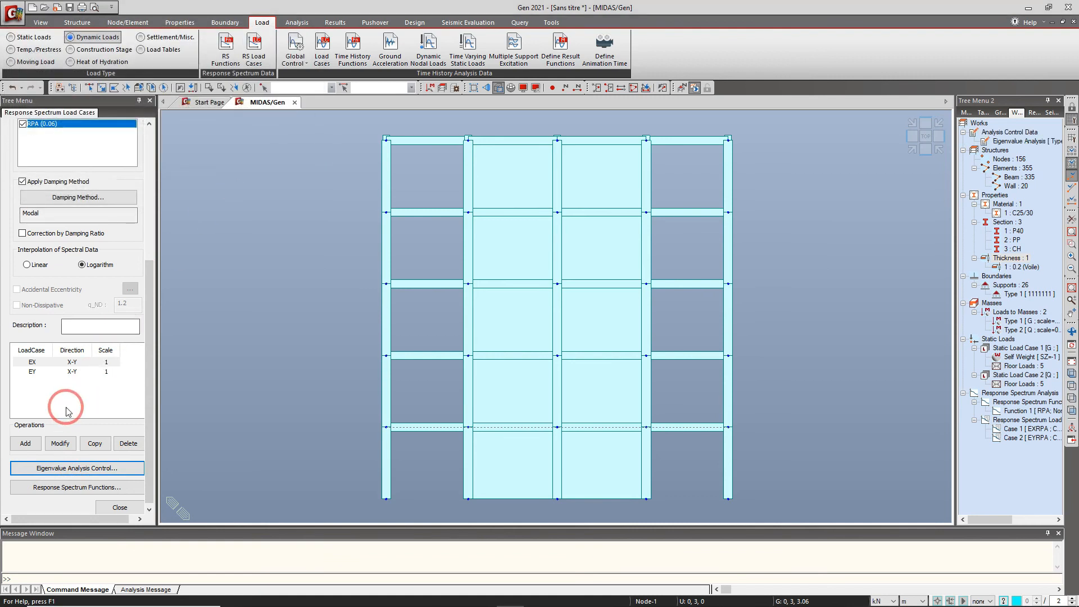
left_click(32, 362)
left_click(59, 468)
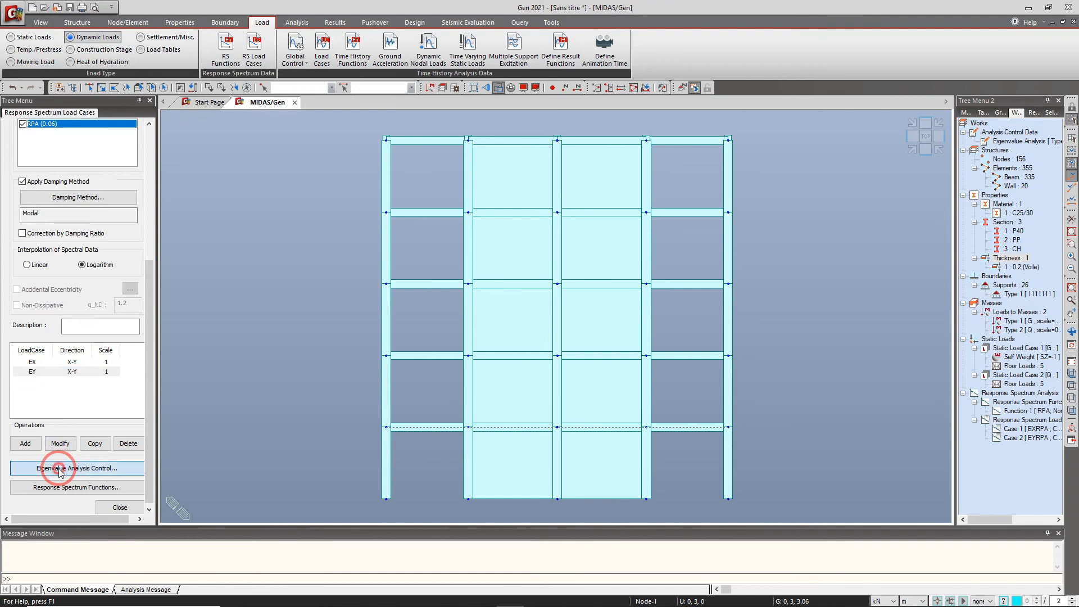
left_click(224, 190)
- Change the EY load case's modal combination type to SRSS and update the case
left_click_drag(137, 320, 154, 168)
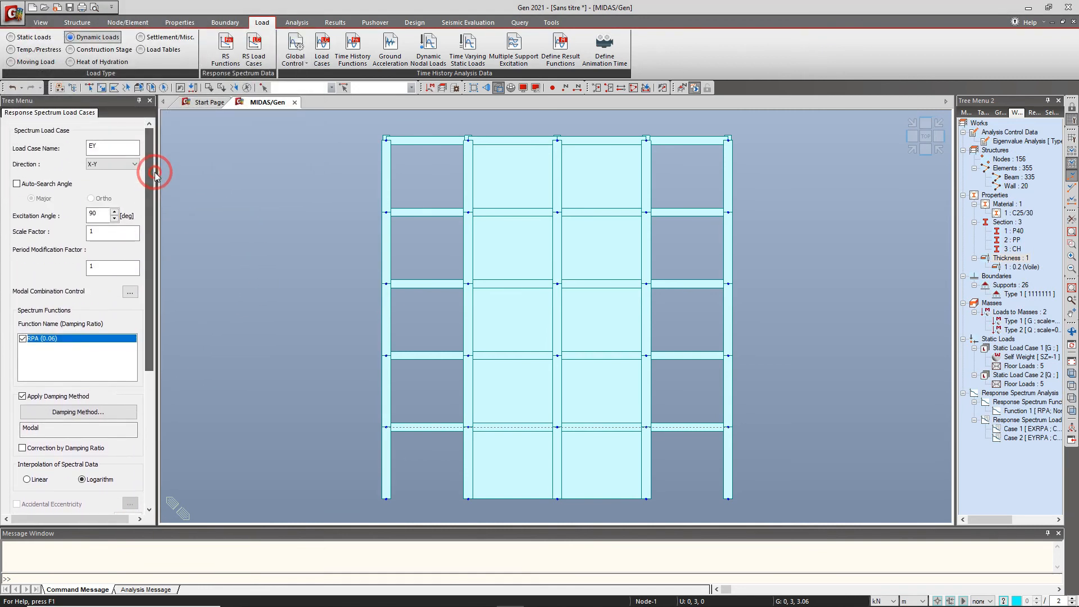
left_click(133, 291)
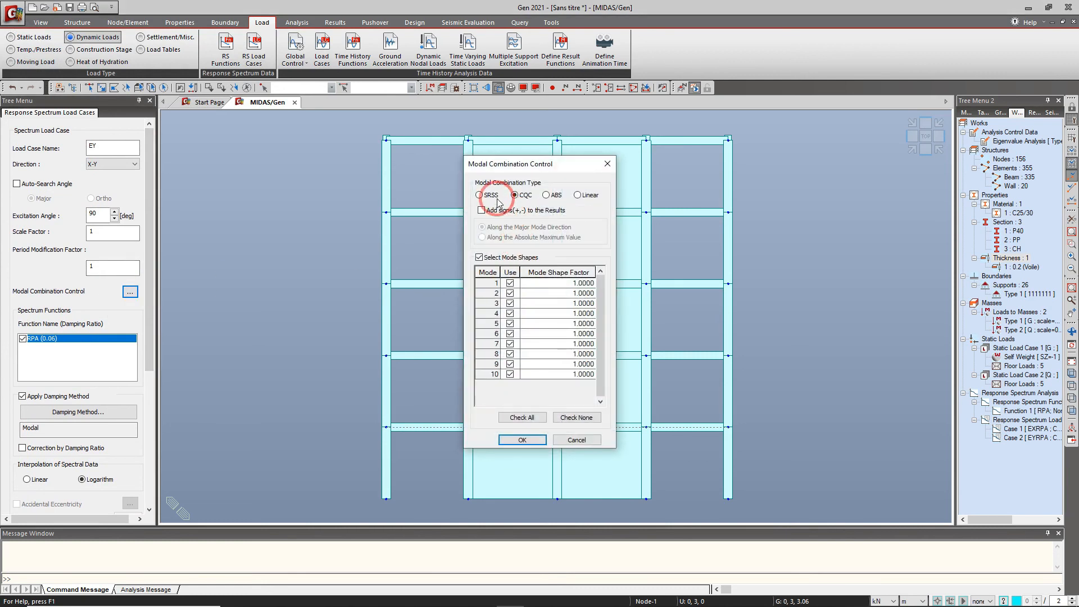
left_click(520, 440)
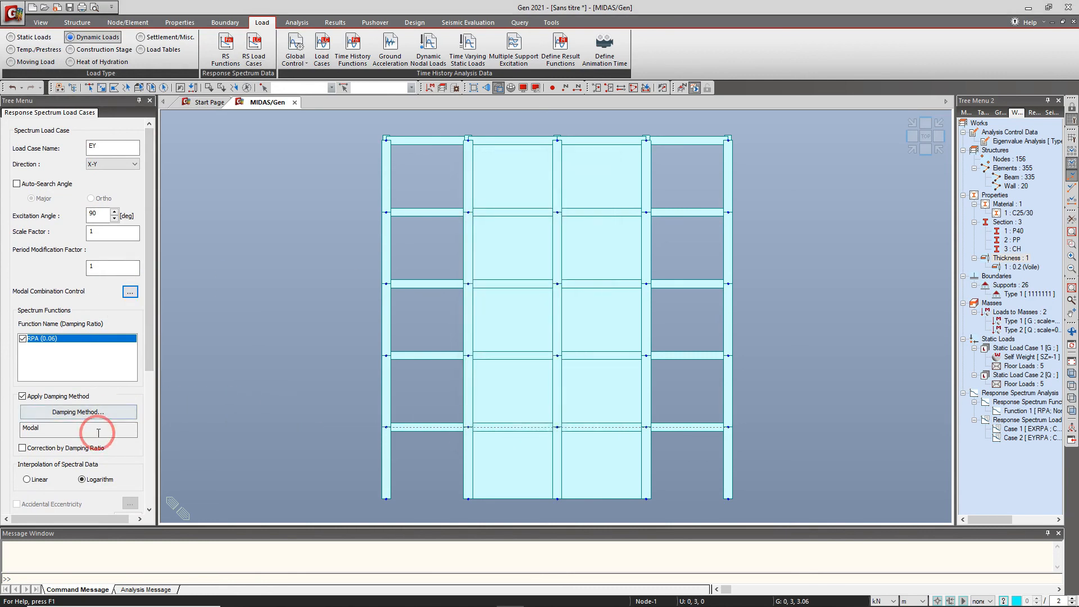
left_click_drag(150, 345, 149, 439)
left_click(53, 465)
- Change the EX load case's modal combination type to SRSS and update the case
left_click(31, 382)
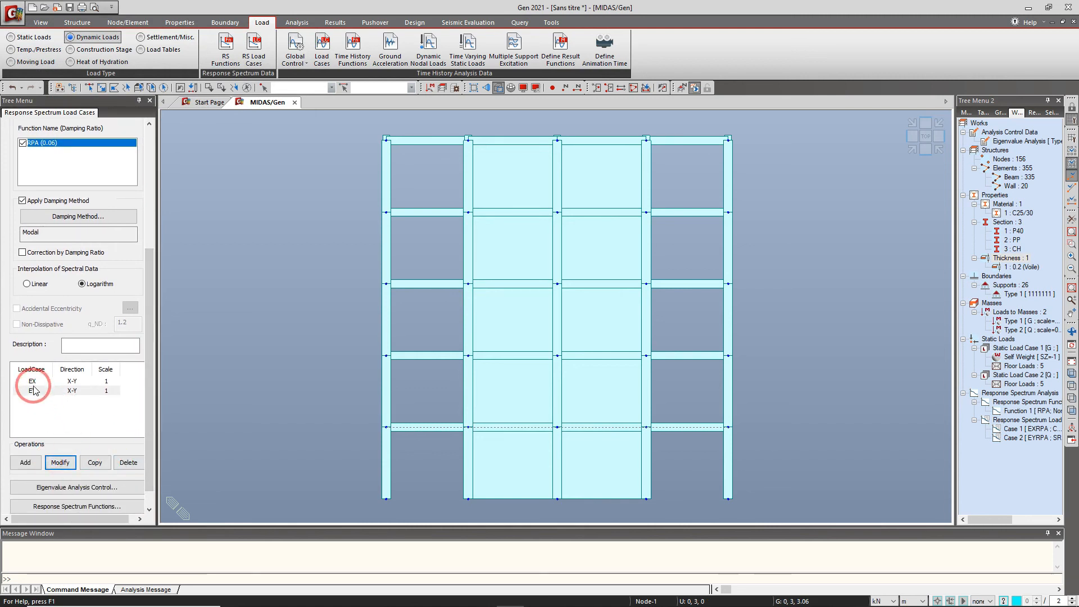
left_click_drag(149, 345, 139, 224)
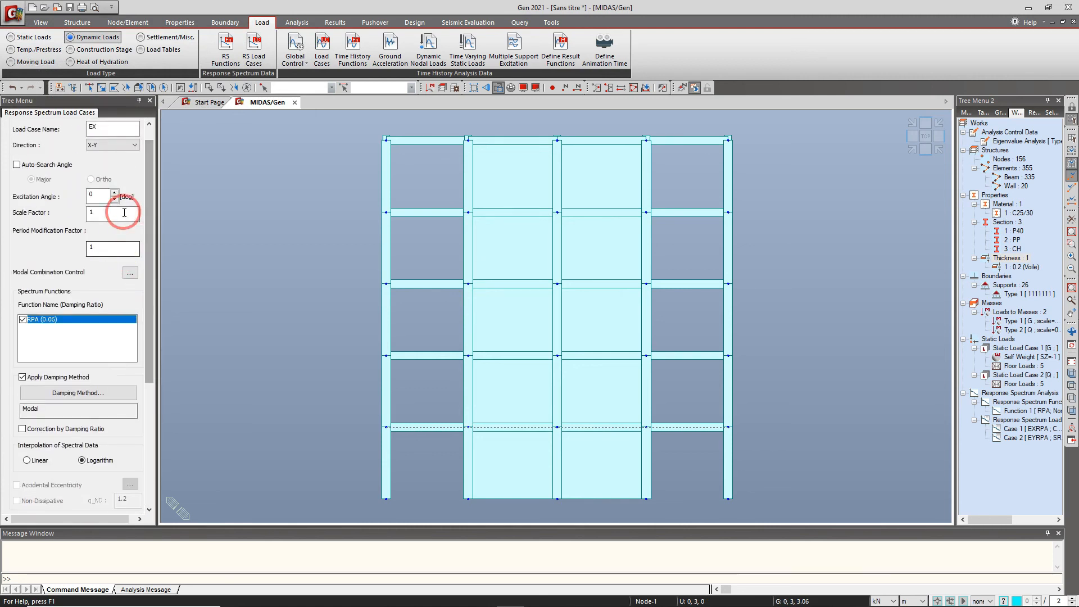
left_click(130, 273)
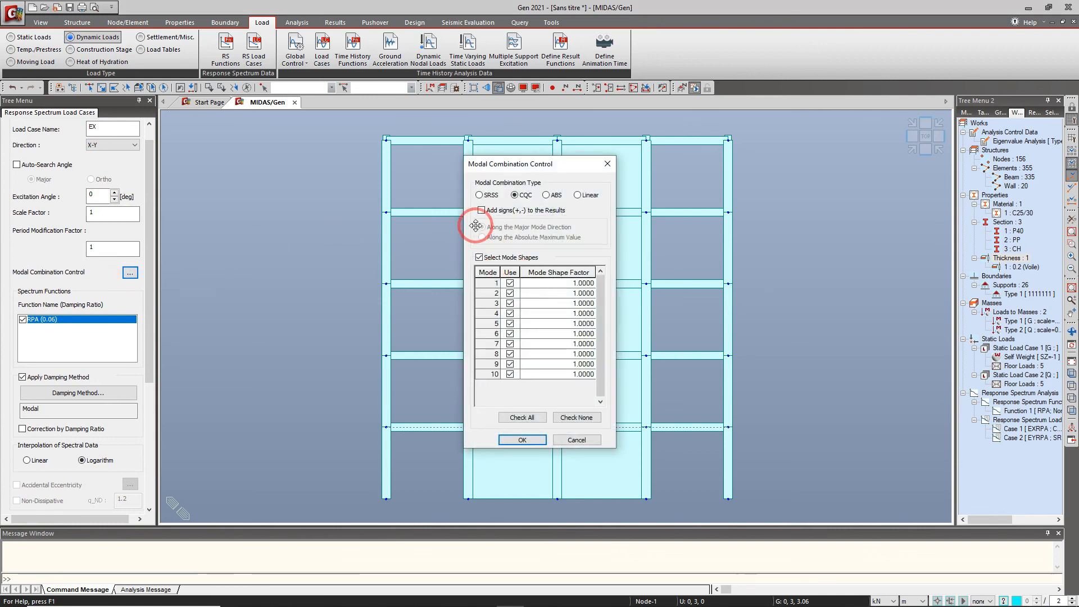
left_click(522, 440)
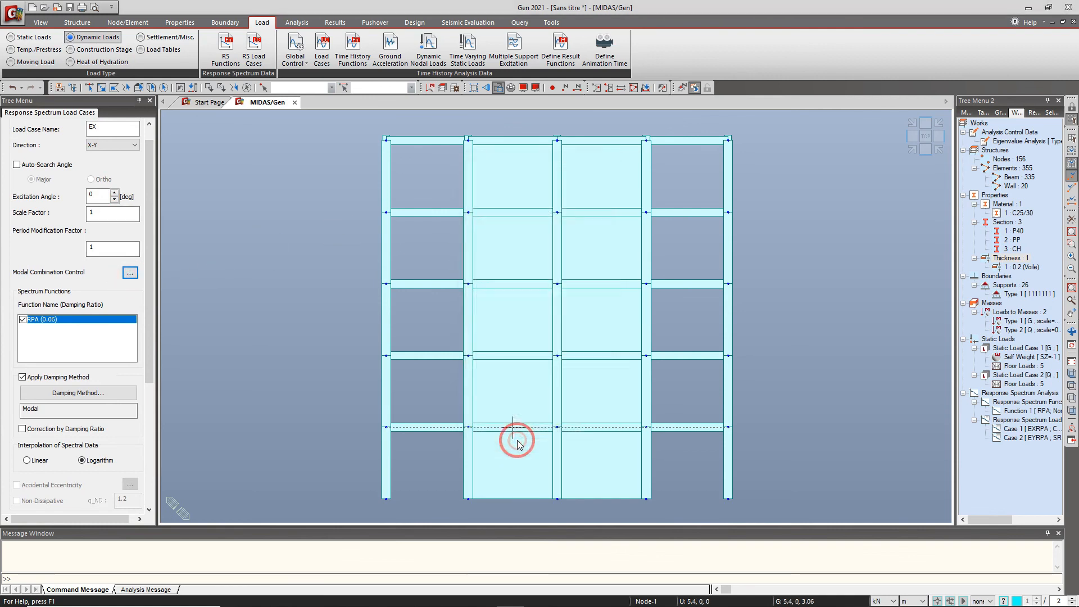
left_click_drag(144, 305, 155, 400)
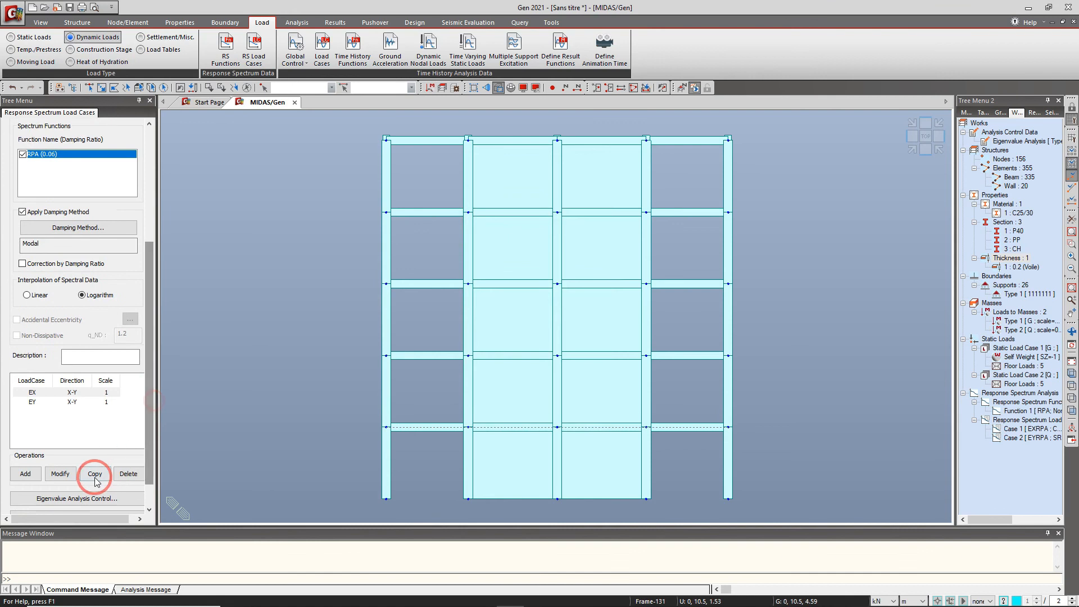
left_click(60, 474)
- Save the model as R+4 in the PDF Bureau folder and show it in isometric view
scroll(149, 402, "down", 1)
left_click(914, 151)
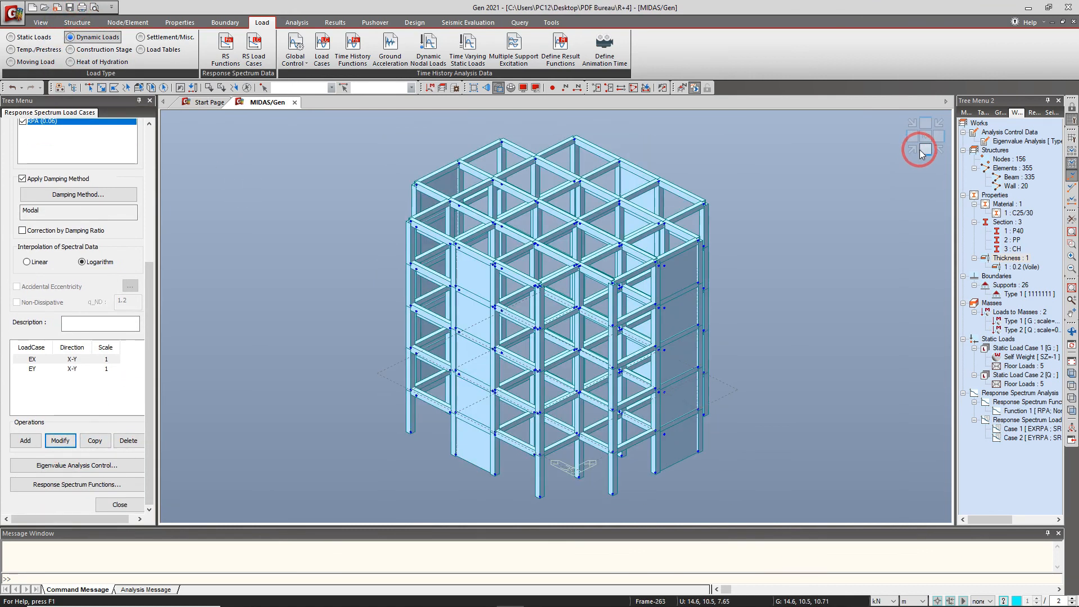
- Generate the story data automatically for levels 1F to Roof, including 5% seismic accidental eccentricity and 15% wind eccentricity
left_click(920, 149)
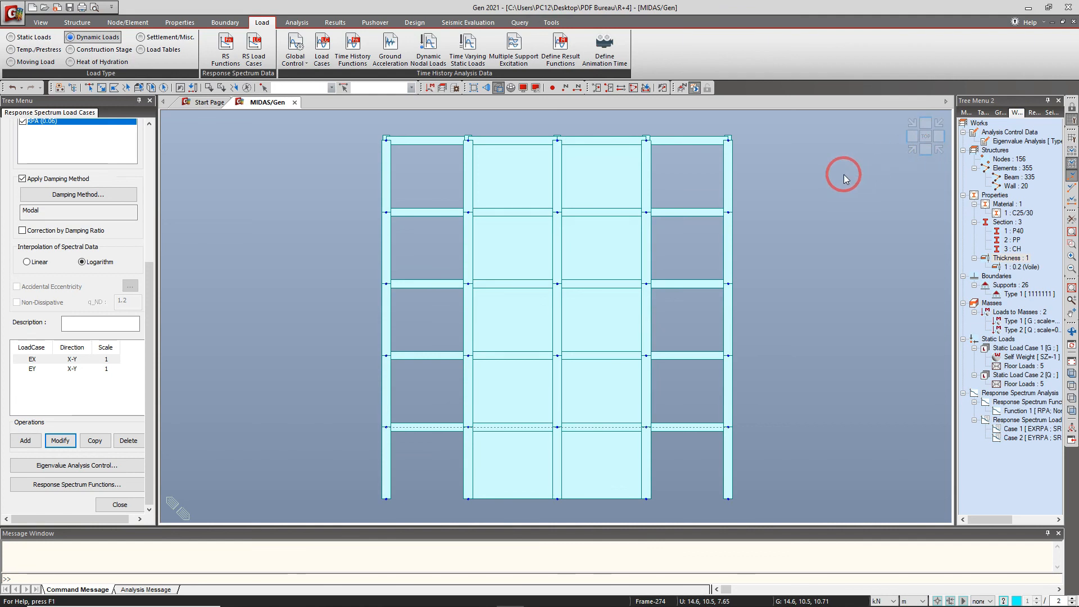
left_click(910, 150)
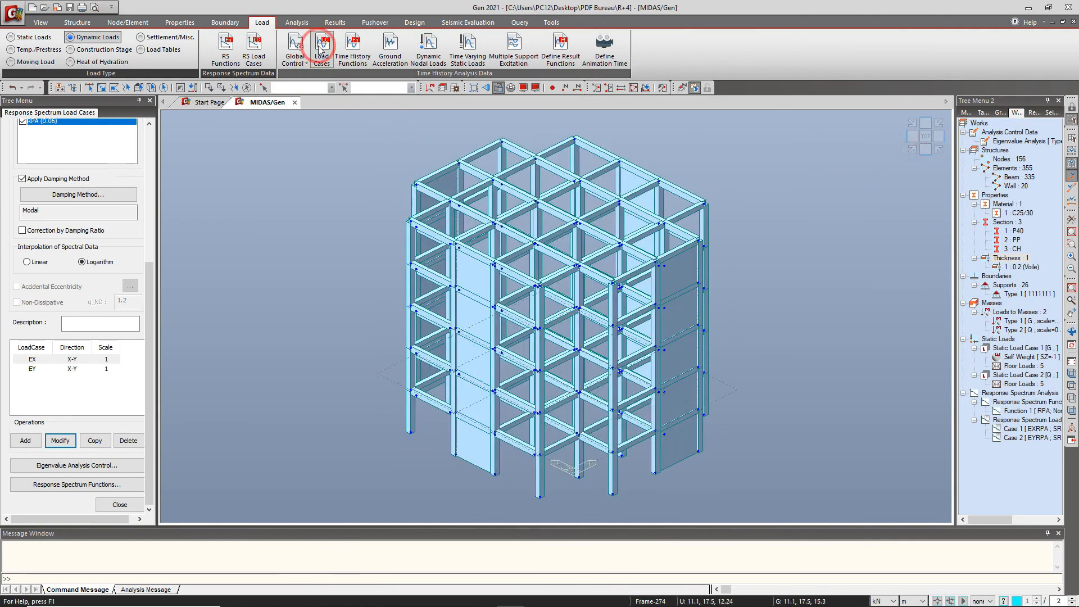
left_click(297, 23)
left_click(77, 23)
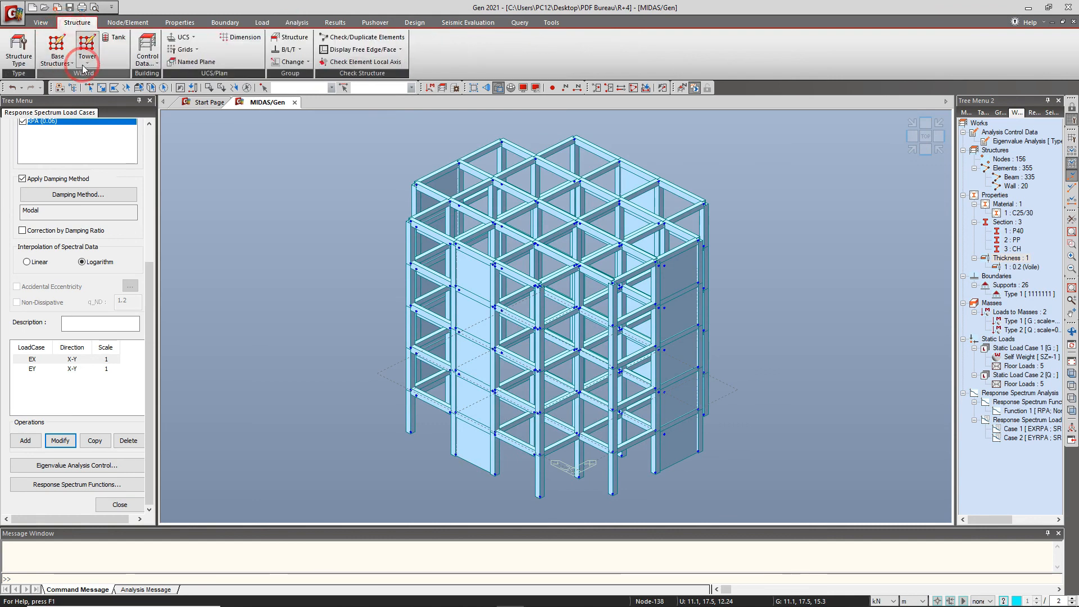
left_click(159, 62)
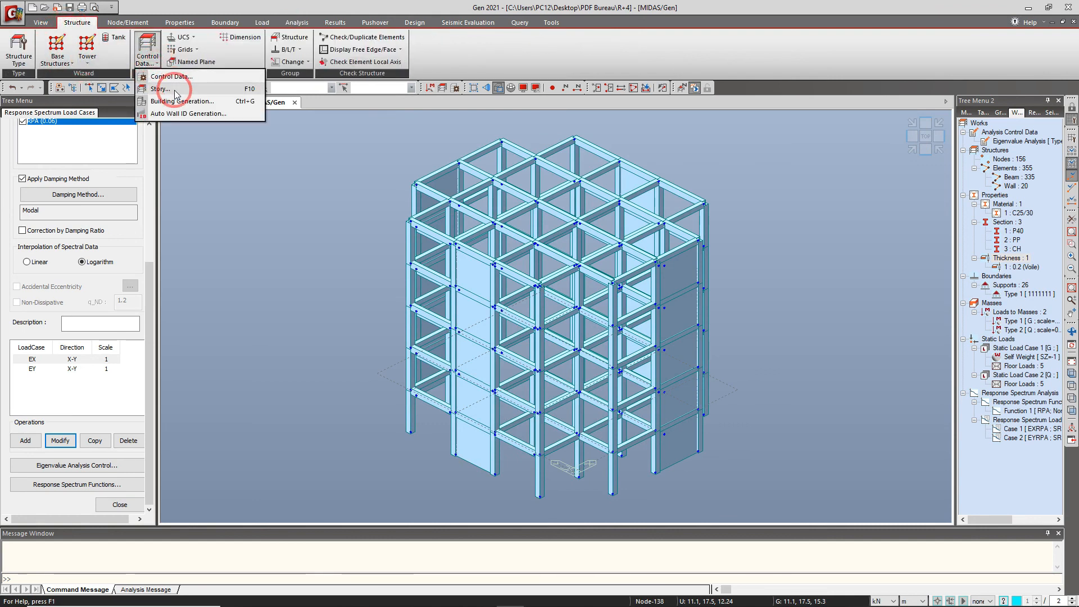
left_click(169, 83)
left_click(38, 230)
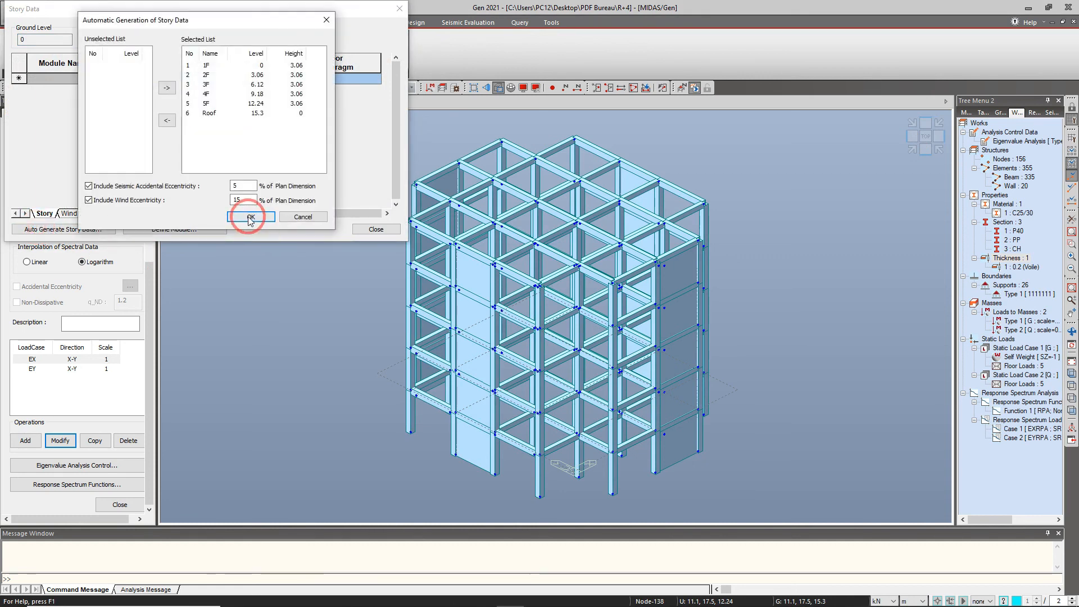
left_click(242, 216)
left_click(371, 231)
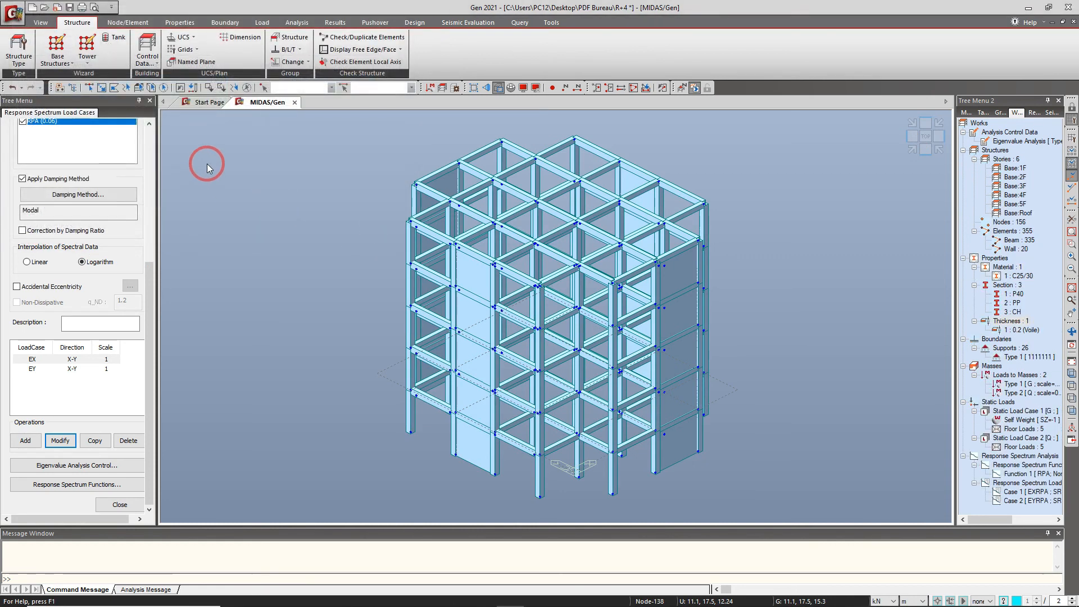
- In the structure type settings, disable off-diagonal masses and convert self-weight into masses in X, Y, and save the model
left_click(156, 64)
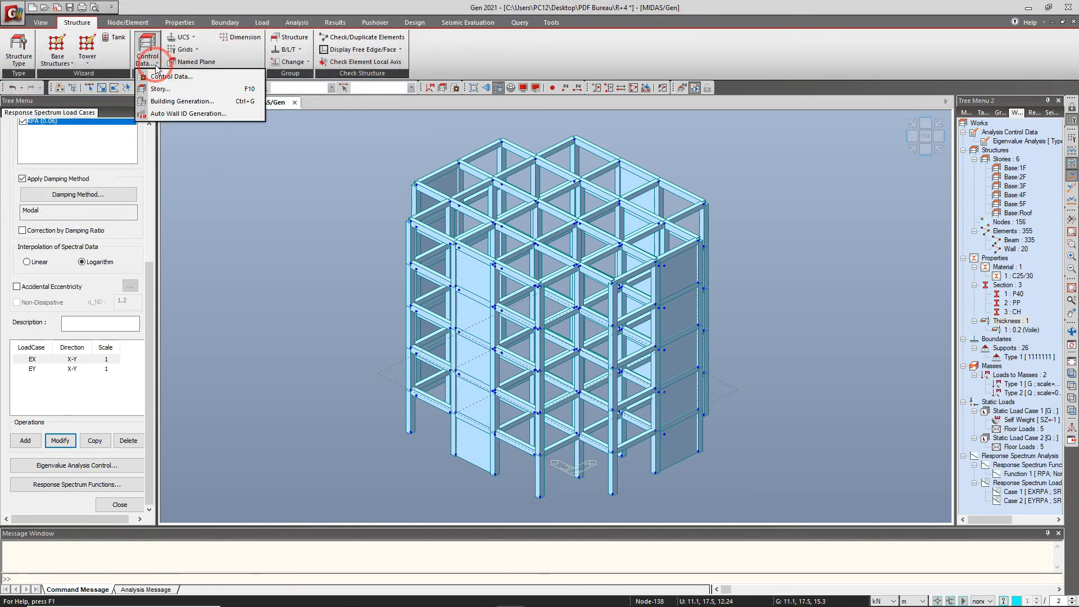
left_click(156, 66)
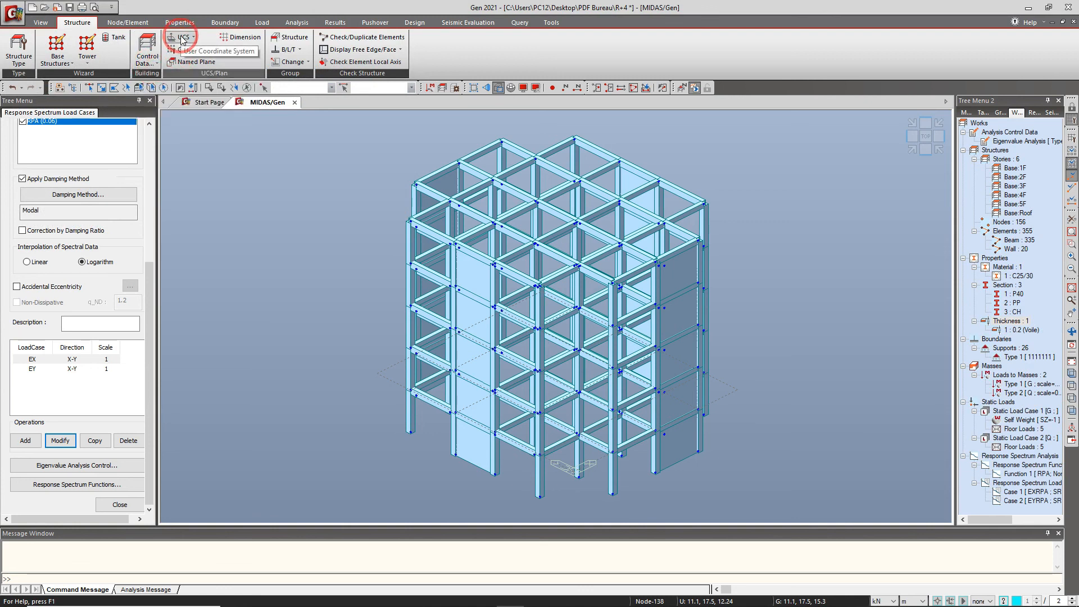
left_click(18, 52)
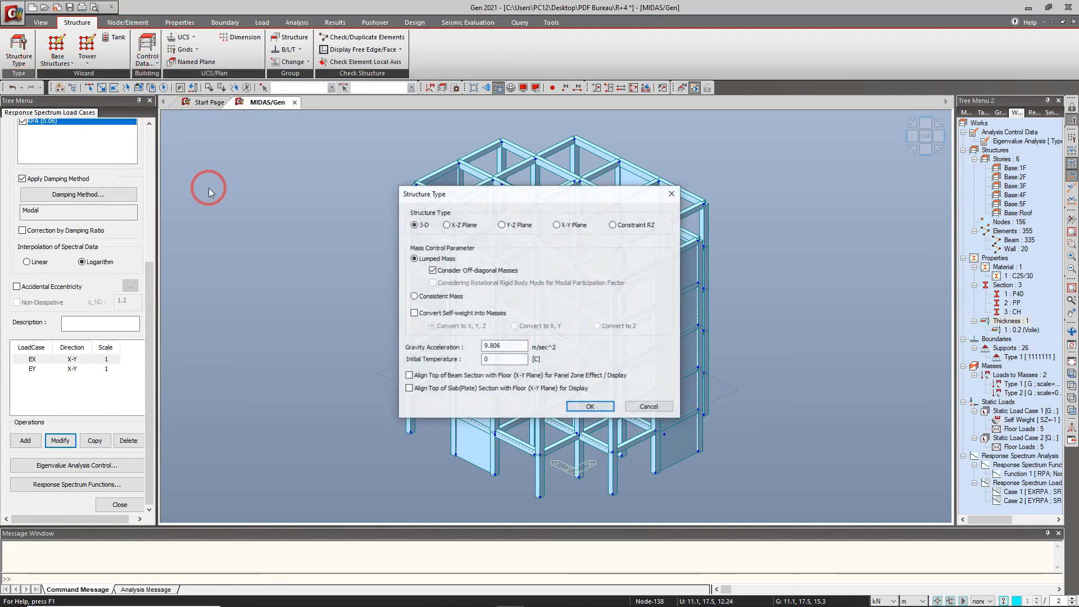
left_click(432, 270)
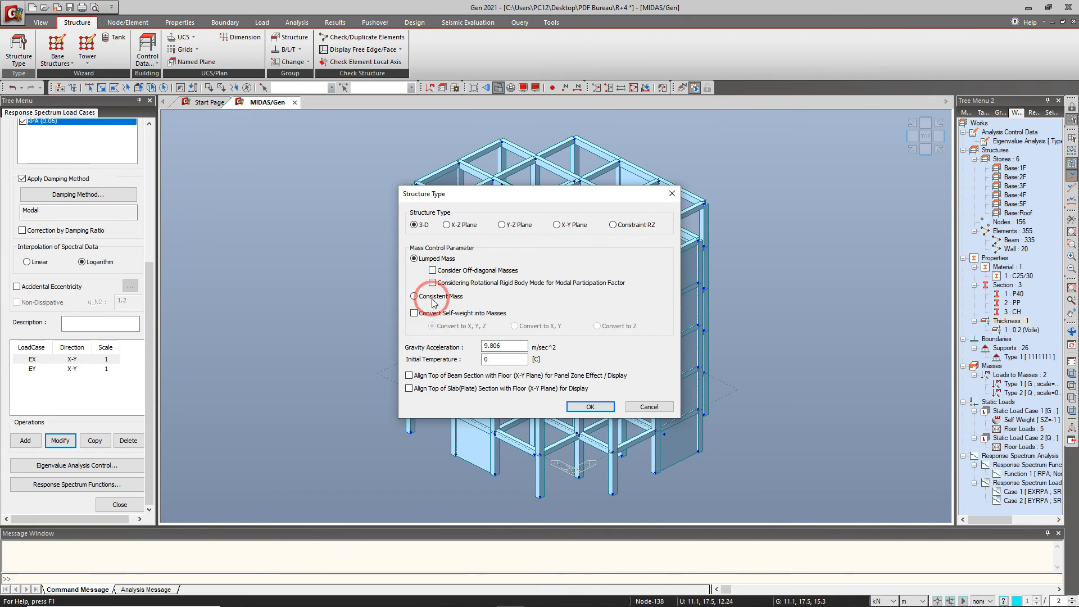
left_click(439, 315)
left_click(514, 326)
left_click(511, 346)
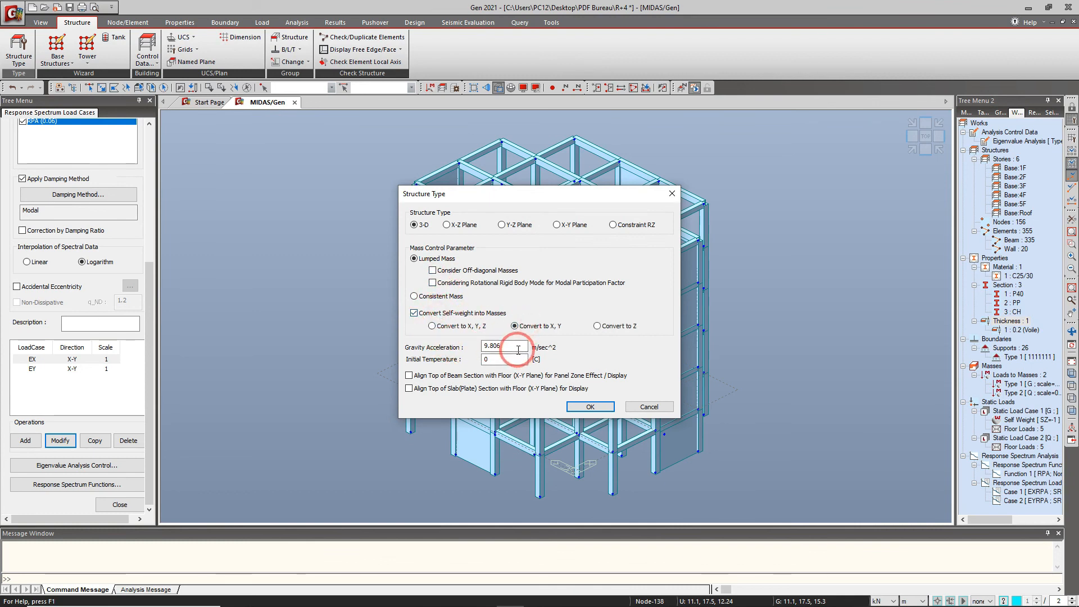
left_click(574, 406)
left_click(70, 7)
- Perform the analysis of the building model and highlight the total solution time in the analysis messages
left_click(297, 22)
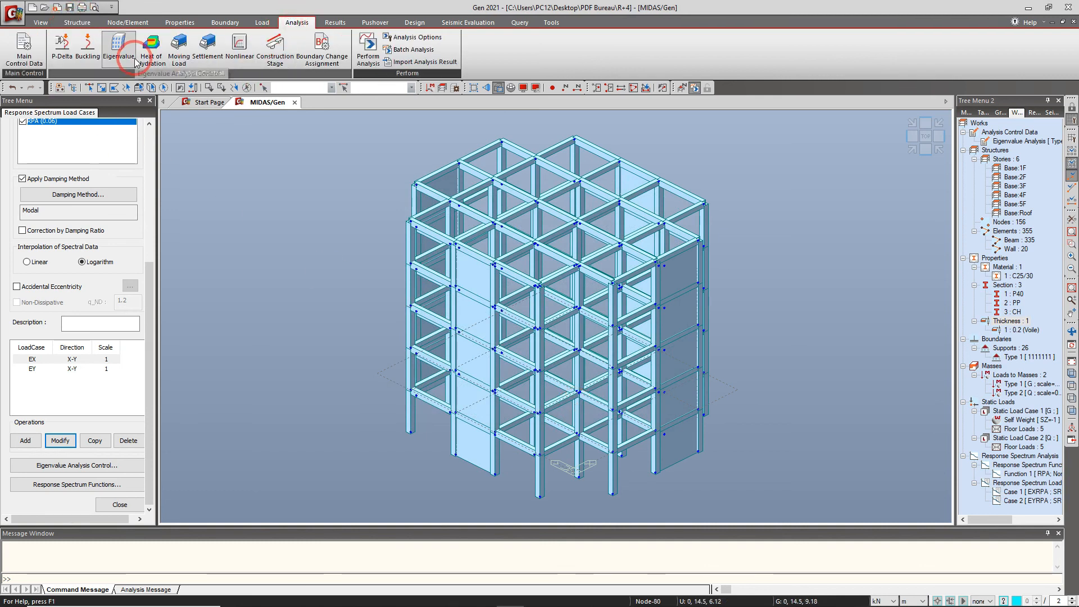
left_click(365, 56)
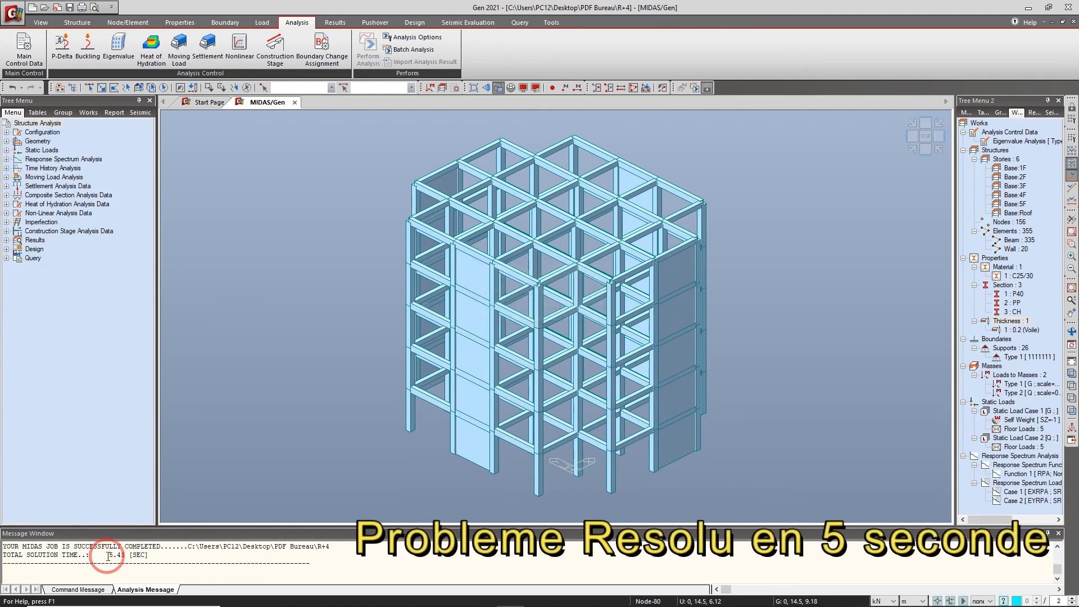
left_click_drag(108, 556, 125, 556)
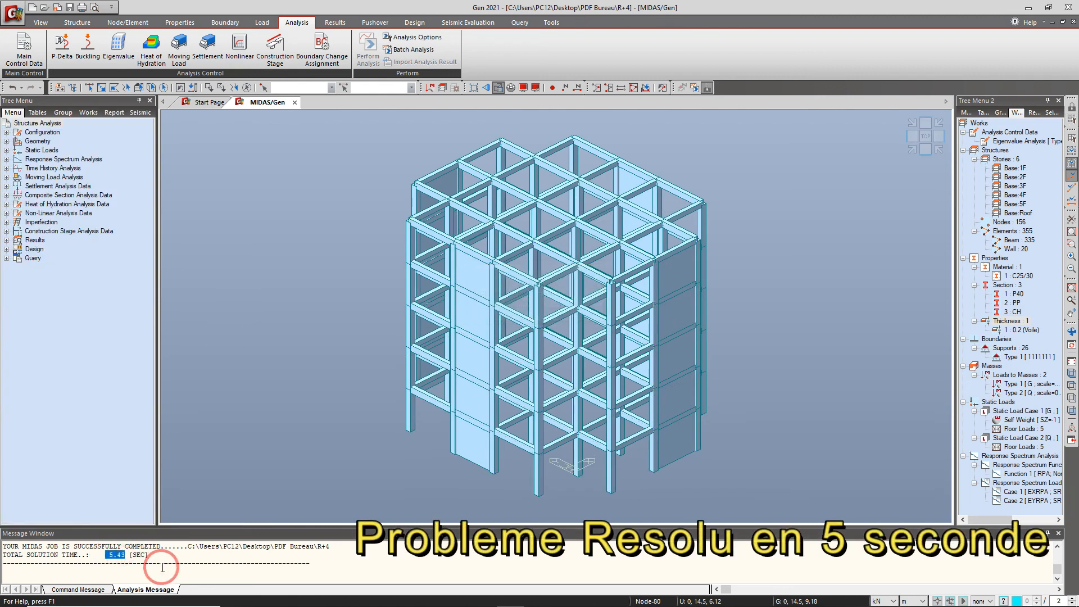